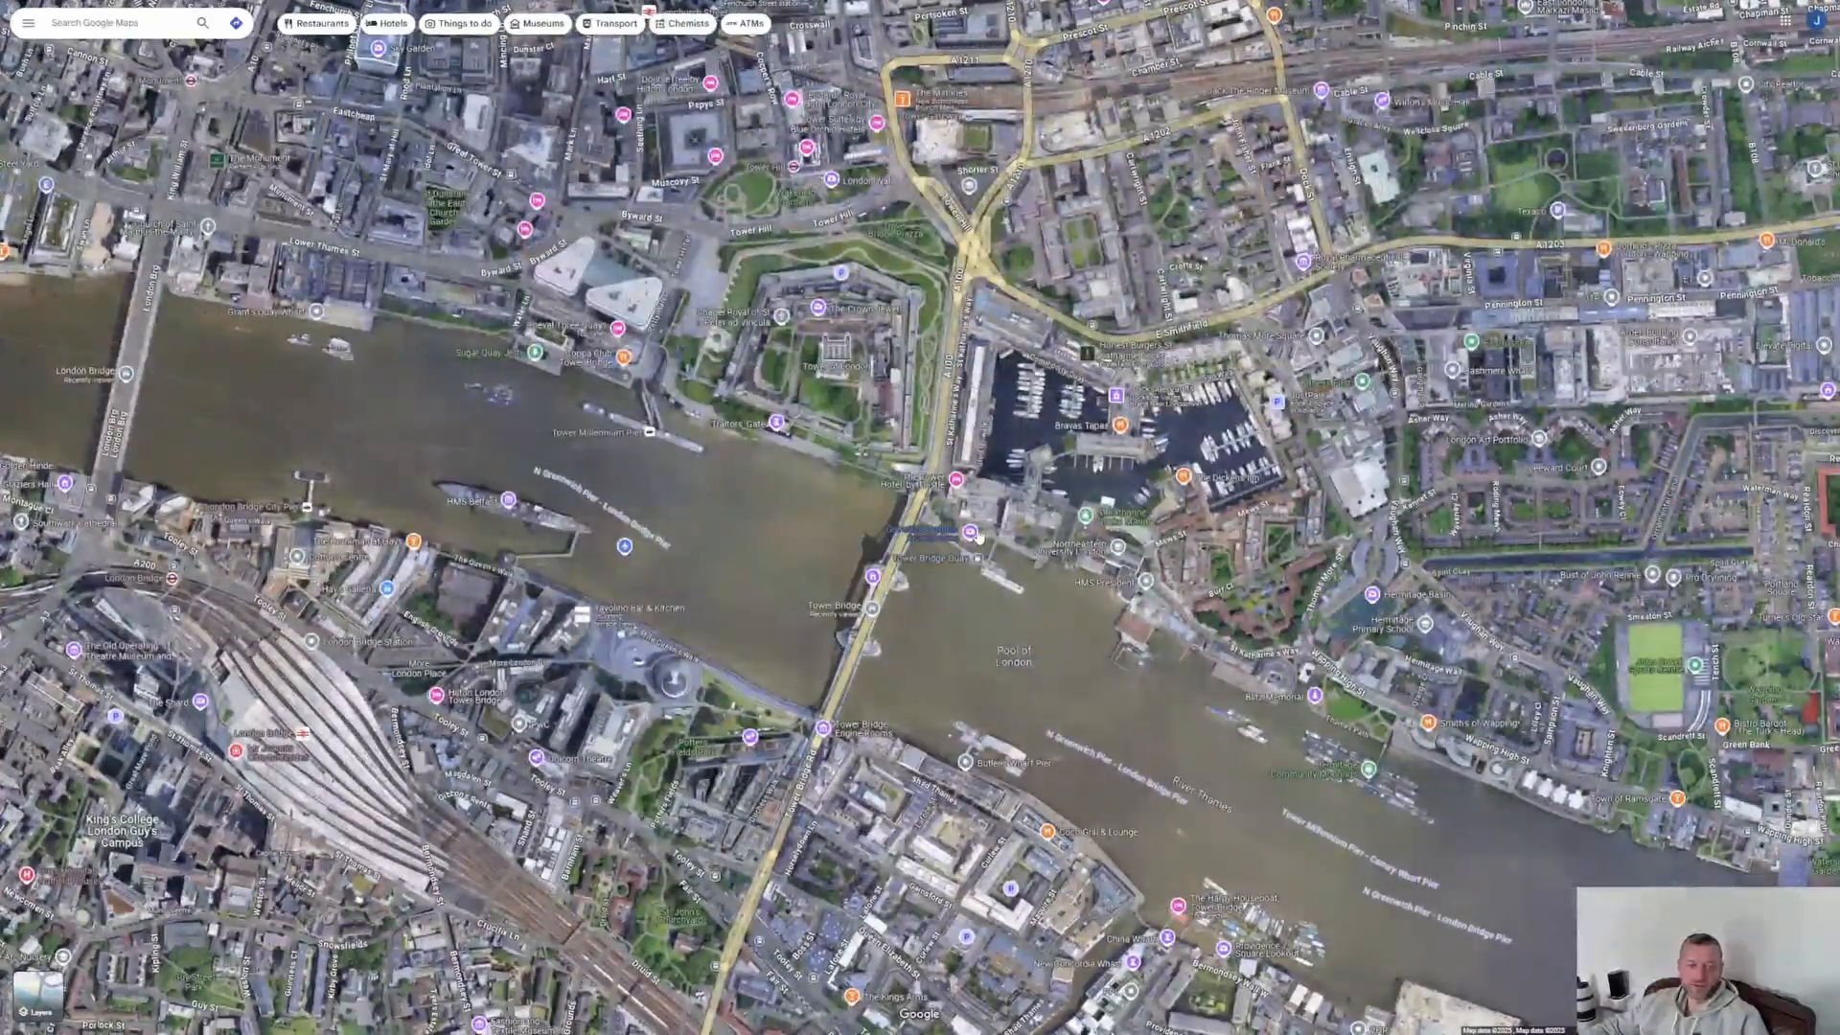
# Step: Follow the Thames from Tower Bridge past London Bridge and examine the Millennium Bridge's southern end up close
pyautogui.moveTo(974, 536); pyautogui.dragTo(1058, 373)
pyautogui.moveTo(825, 466); pyautogui.dragTo(928, 443)
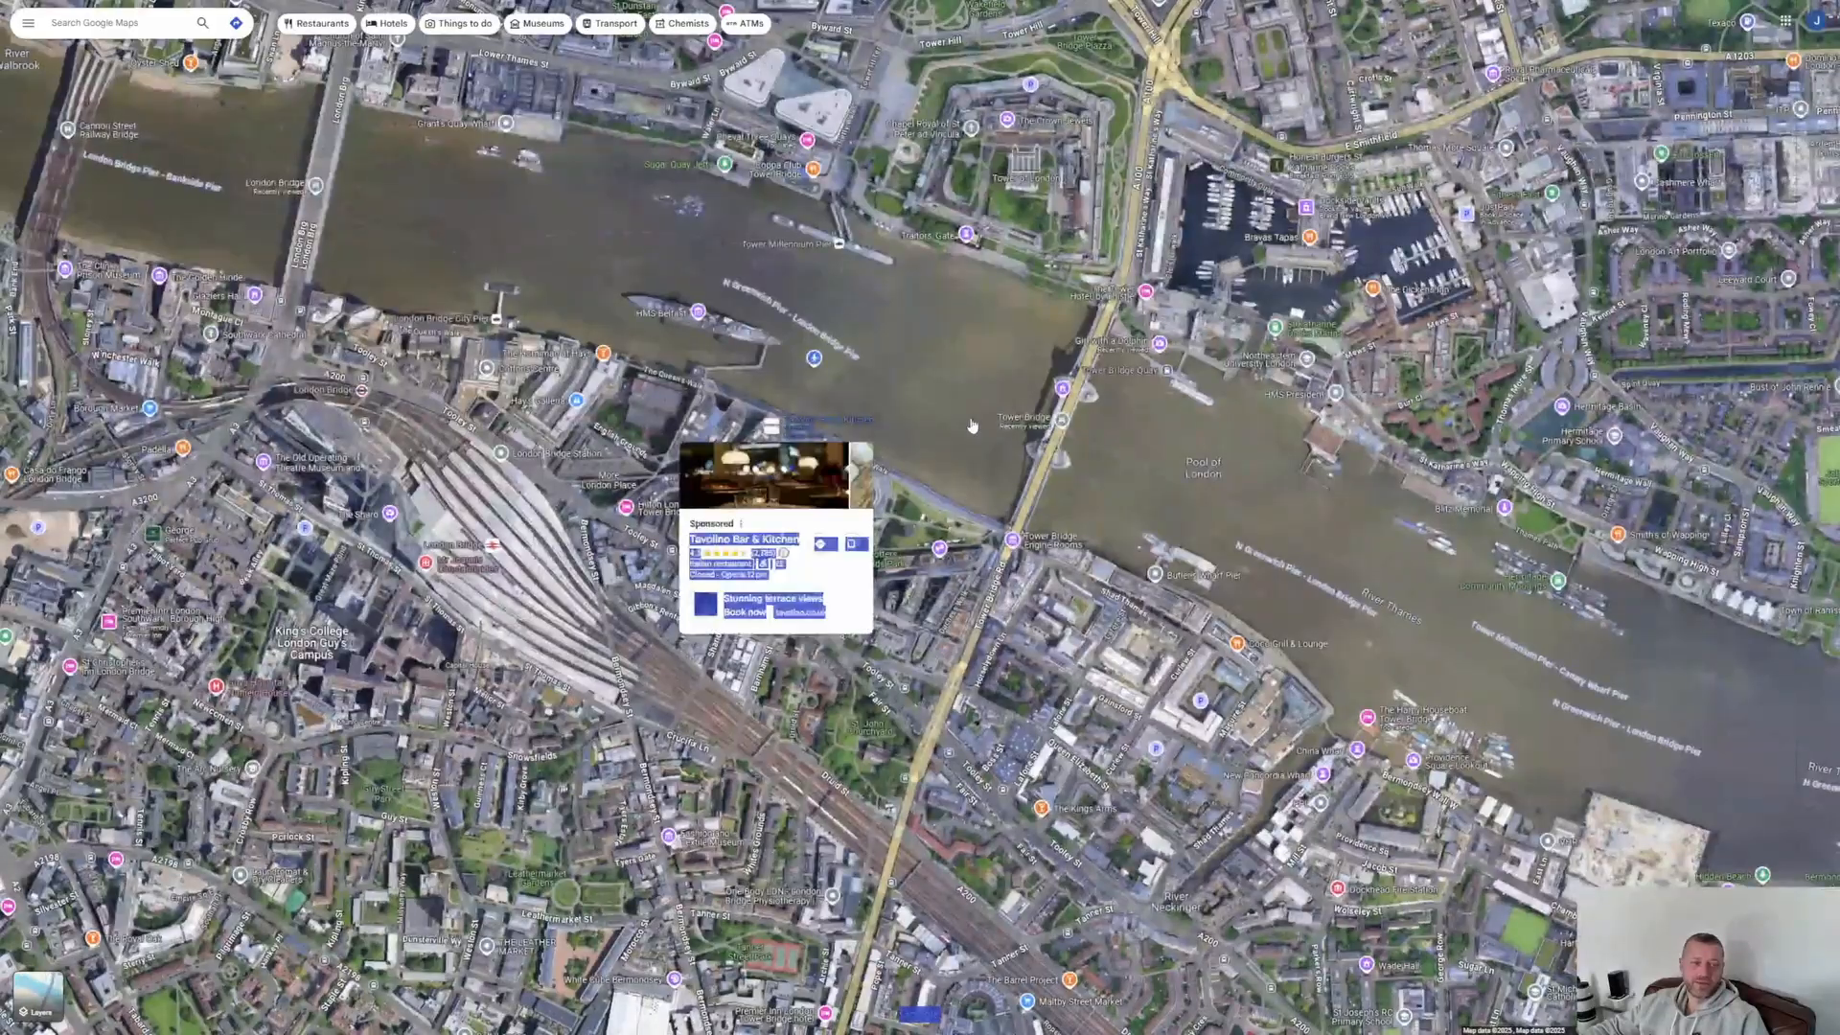
pyautogui.moveTo(734, 324); pyautogui.dragTo(891, 381)
pyautogui.moveTo(718, 396); pyautogui.dragTo(1367, 535)
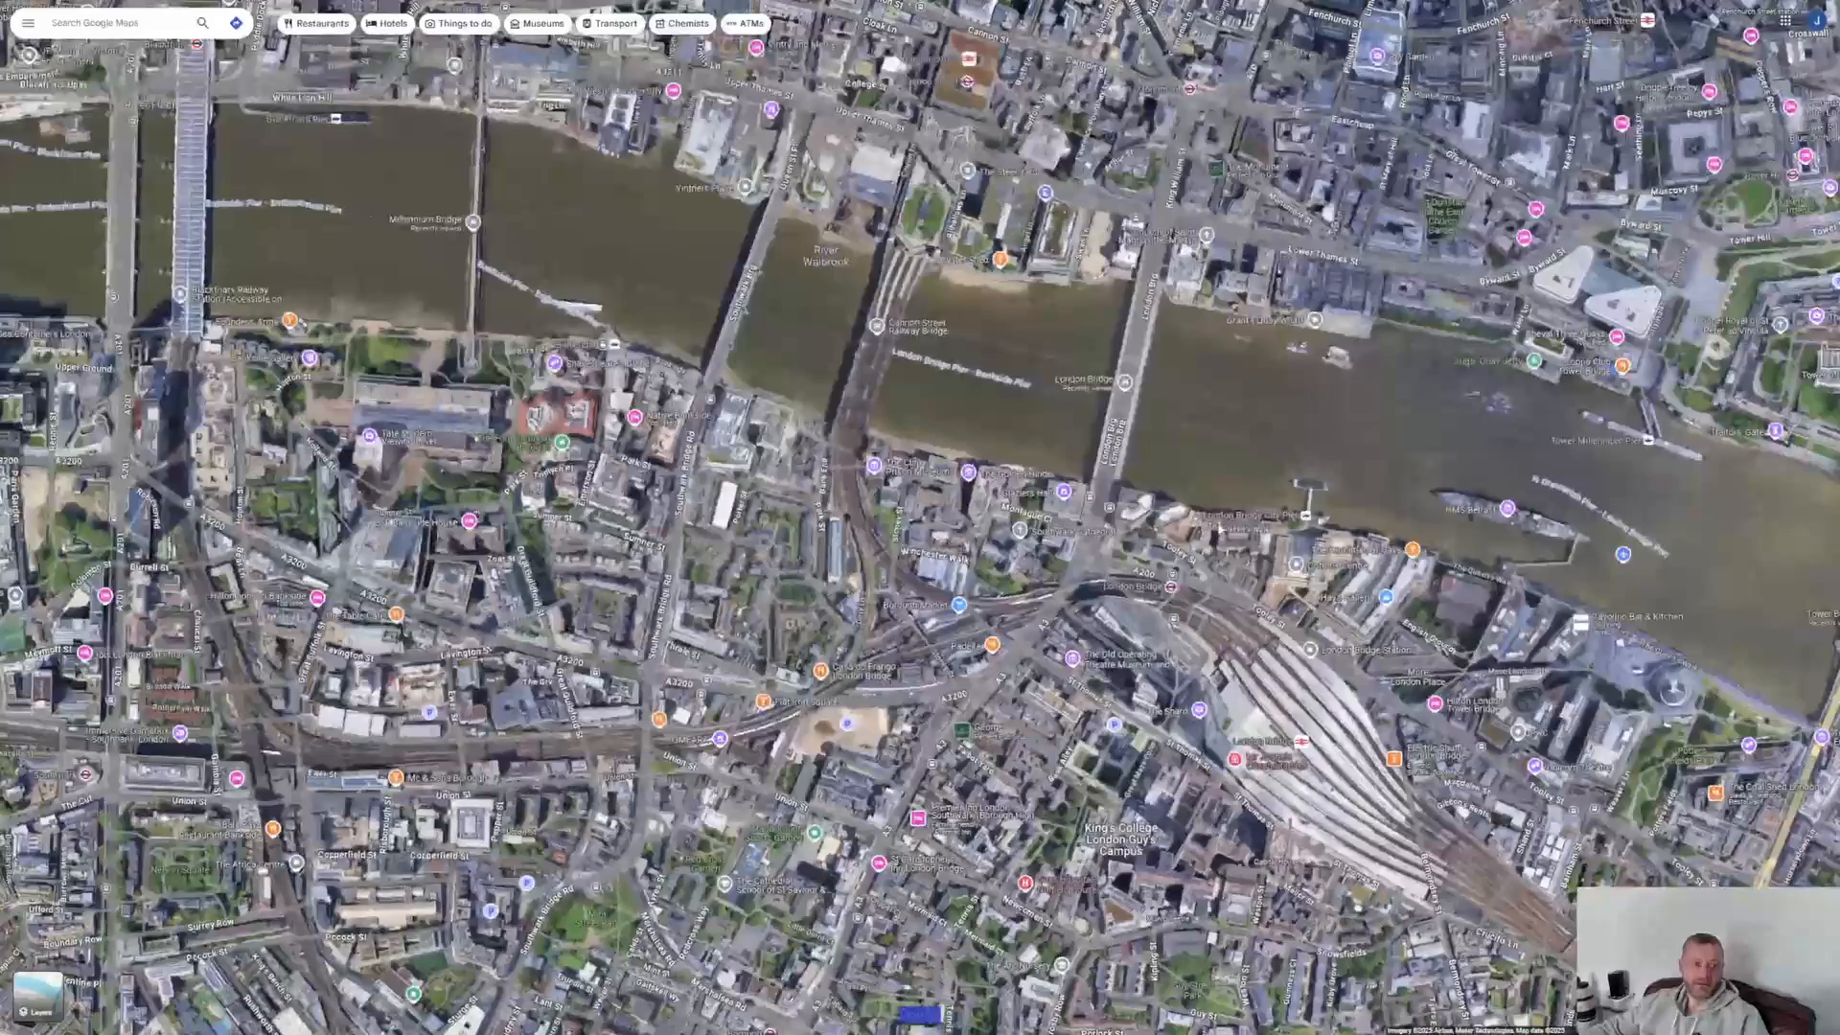
pyautogui.moveTo(461, 319); pyautogui.dragTo(906, 556)
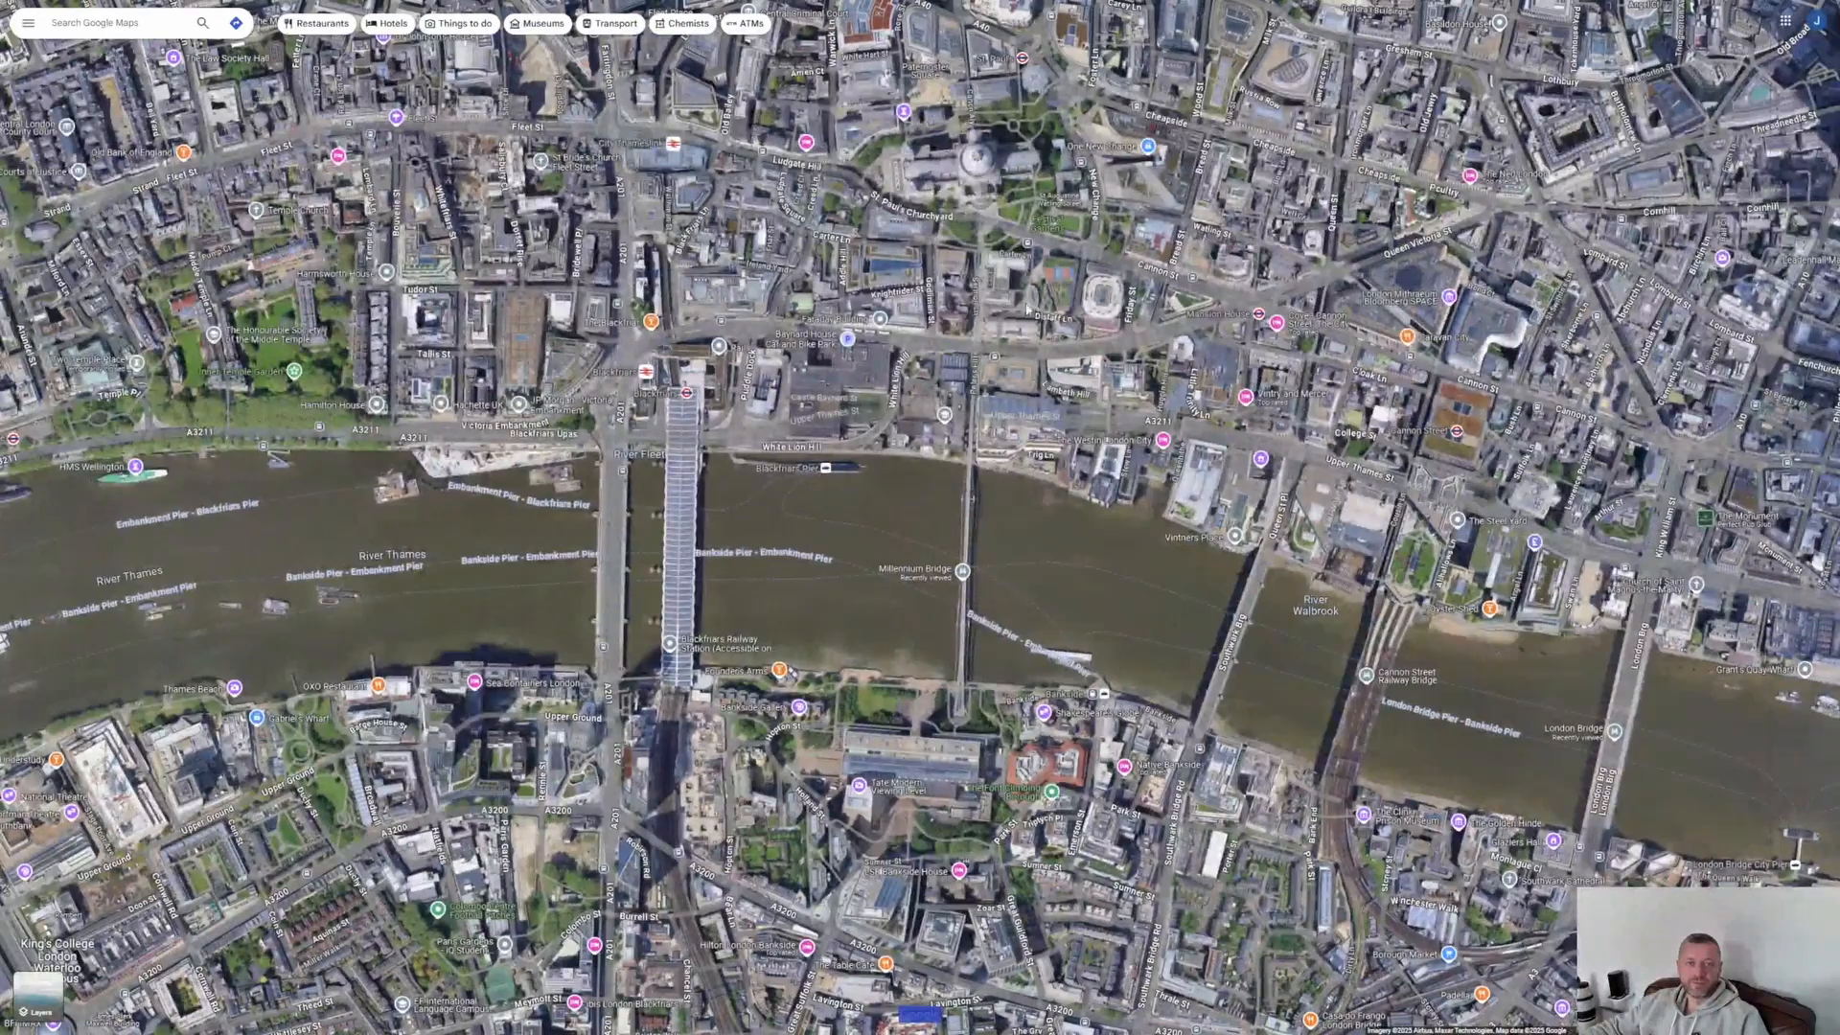
pyautogui.scroll(5, 1063, 514)
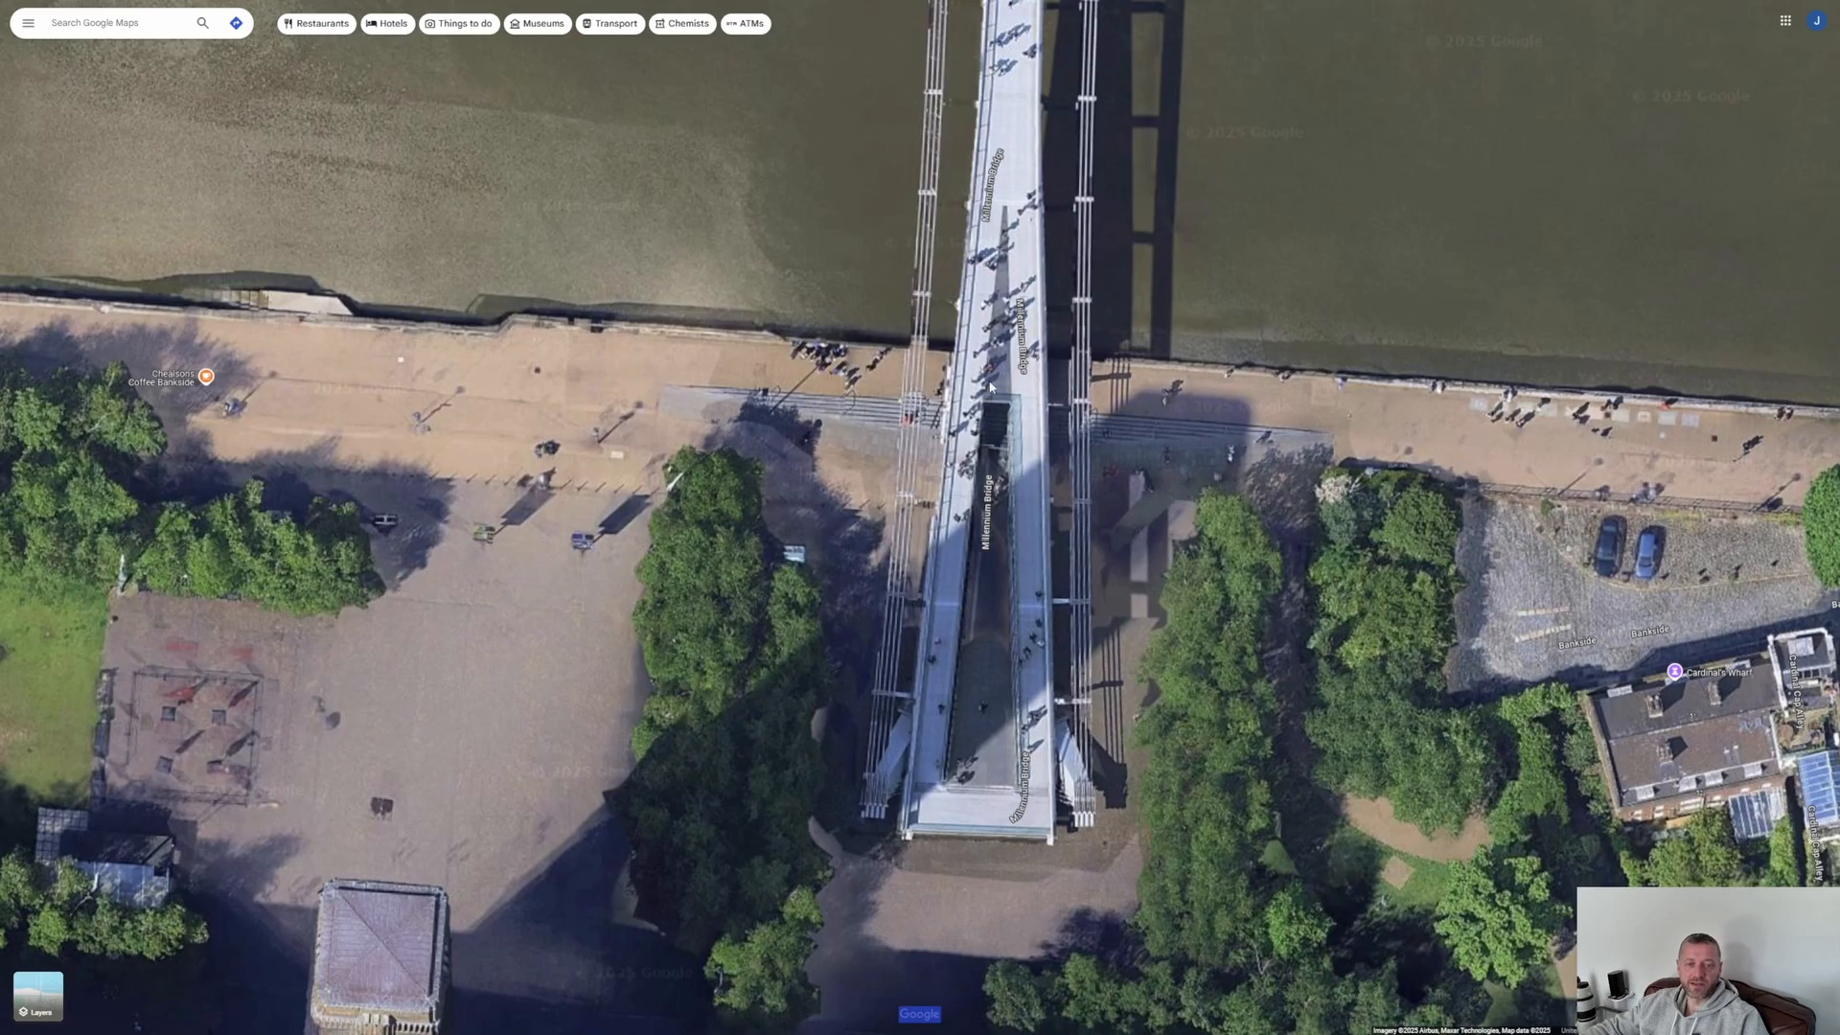
# Step: Examine the line of sight from the Millennium Bridge across the river up to St Paul's Cathedral
pyautogui.scroll(-5, 1062, 201)
pyautogui.moveTo(1150, 196); pyautogui.dragTo(1029, 862)
pyautogui.scroll(-3, 1044, 407)
pyautogui.moveTo(1044, 406); pyautogui.dragTo(1019, 822)
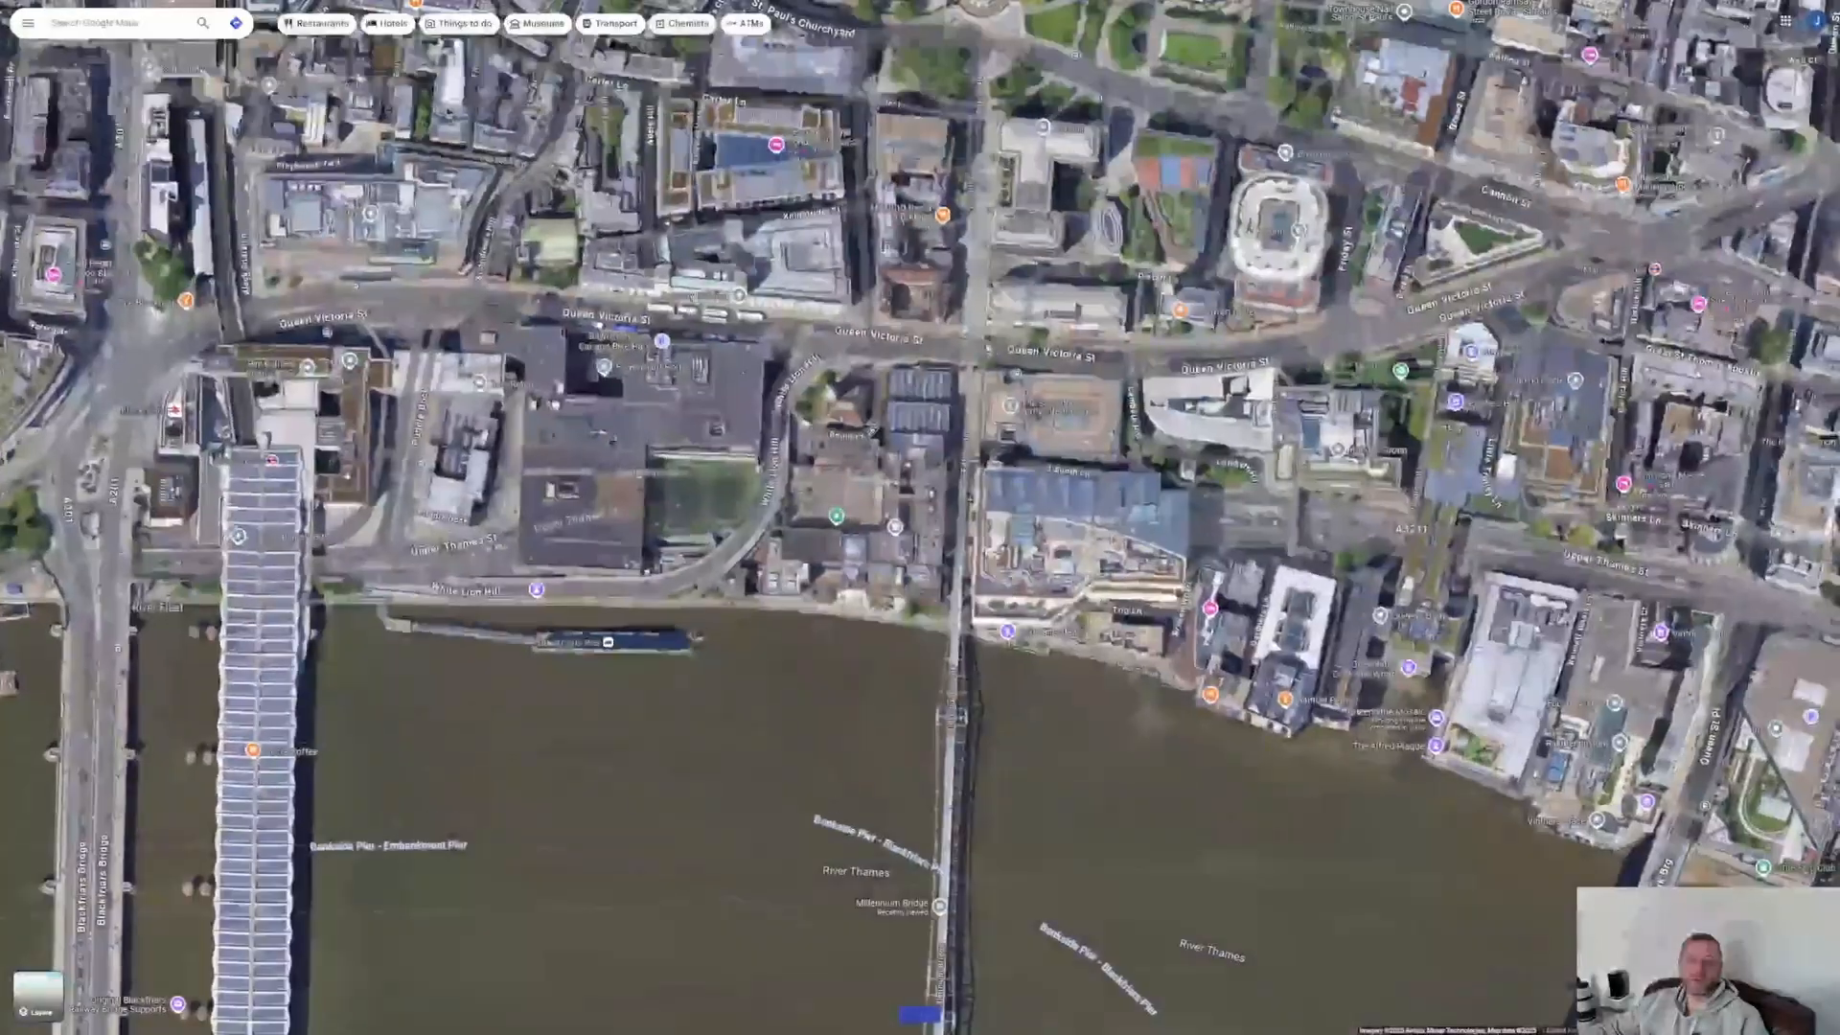
pyautogui.moveTo(1028, 441); pyautogui.dragTo(1030, 623)
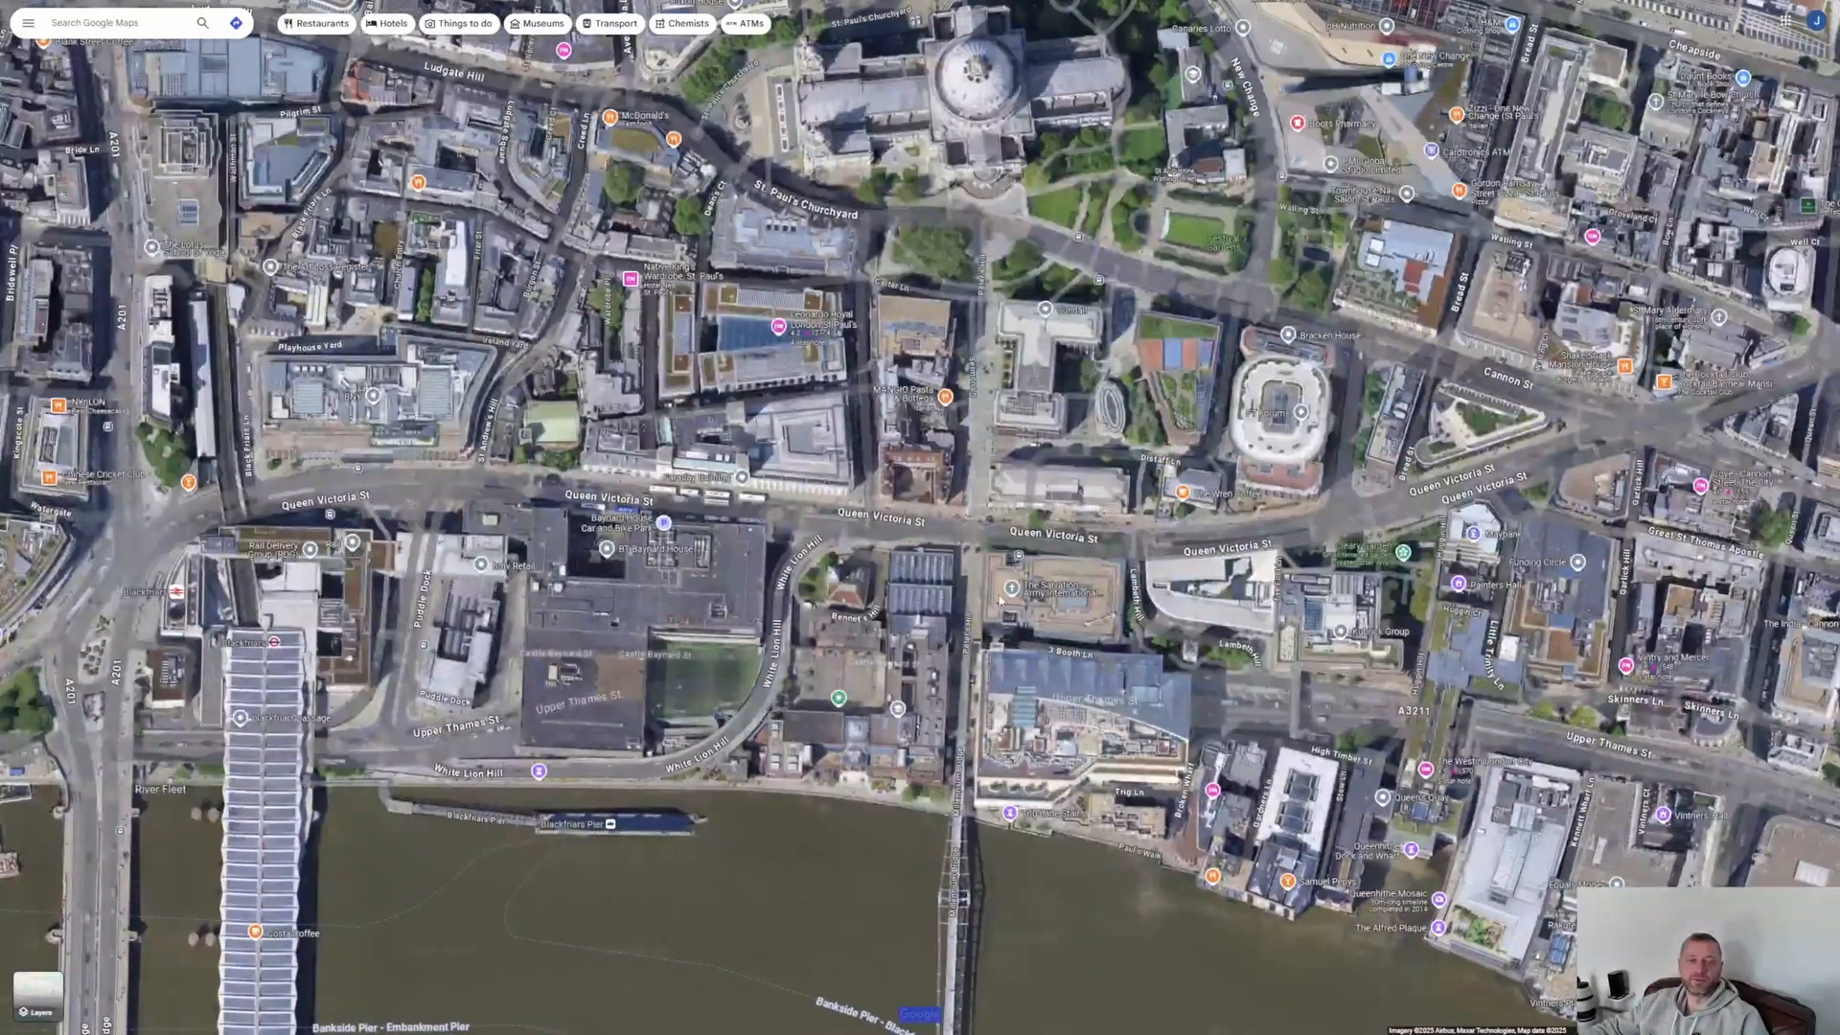
pyautogui.scroll(-5, 1000, 599)
pyautogui.moveTo(1281, 669); pyautogui.dragTo(1104, 514)
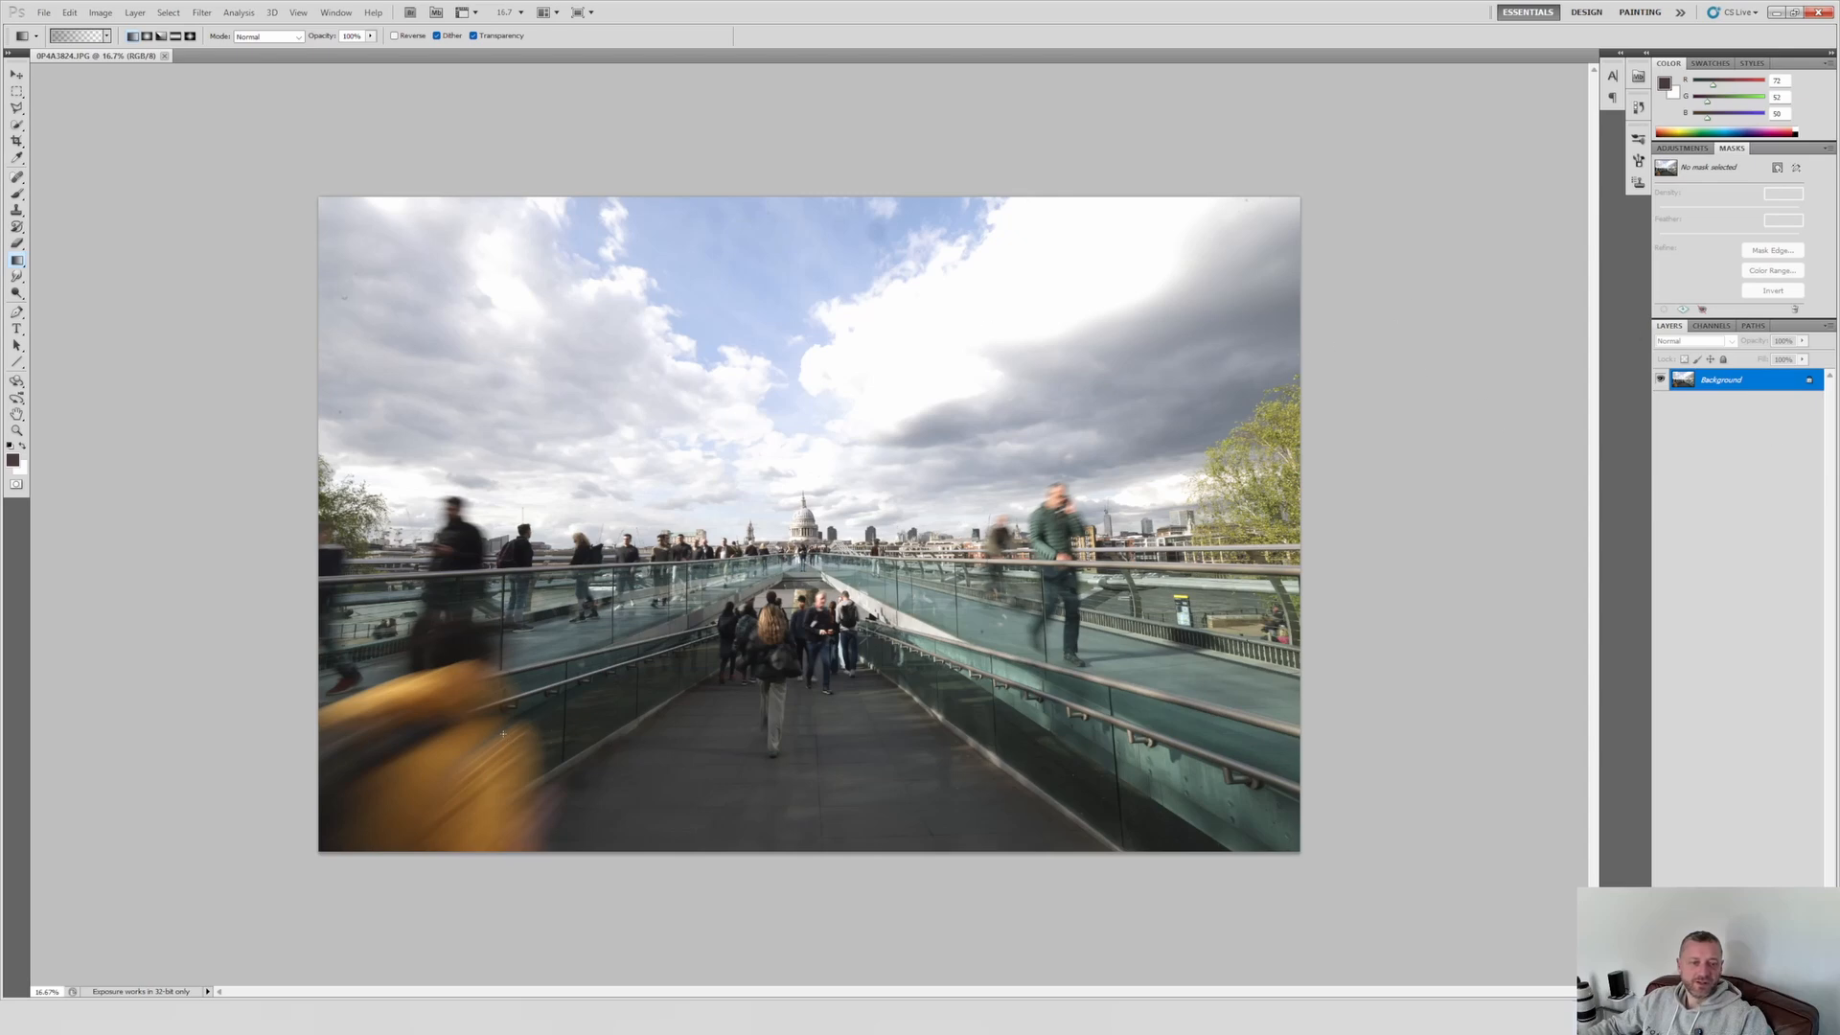
# Step: In Photoshop, crop a strip off the lower edge of the bridge photo, keeping its full width
pyautogui.click(16, 141)
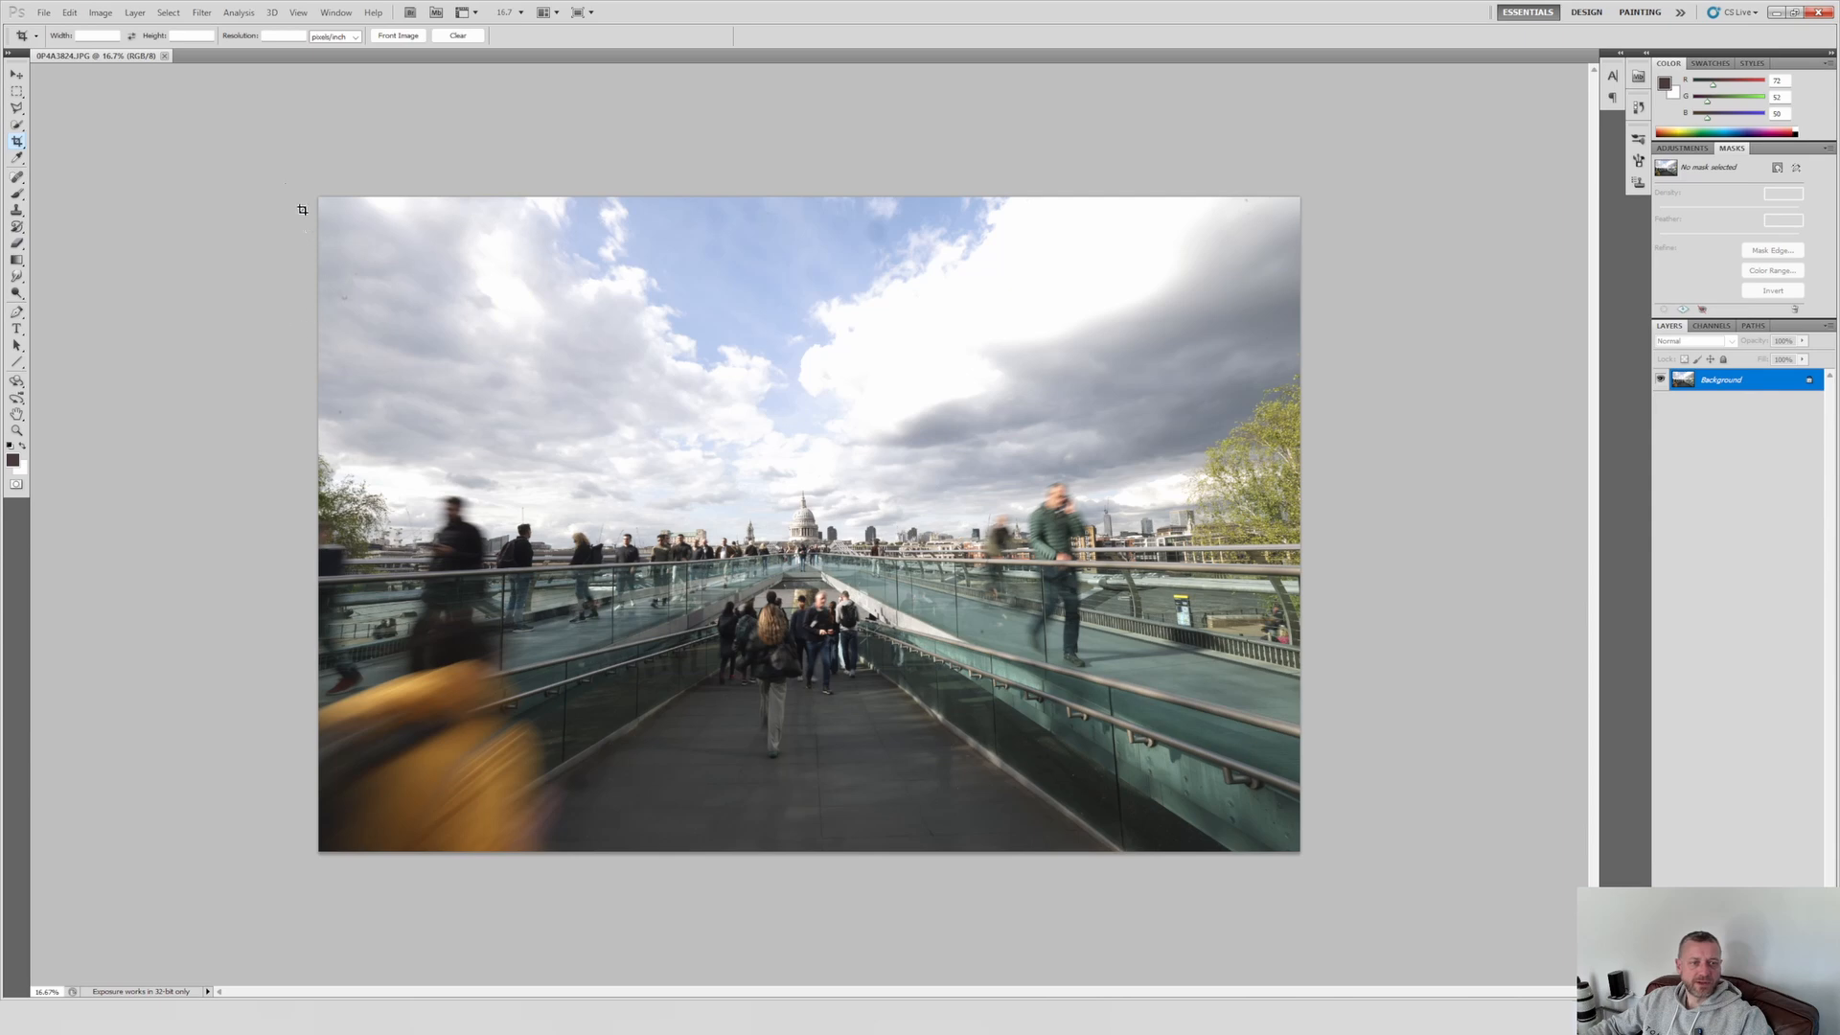
pyautogui.moveTo(318, 196); pyautogui.dragTo(1341, 799)
pyautogui.press('Return')
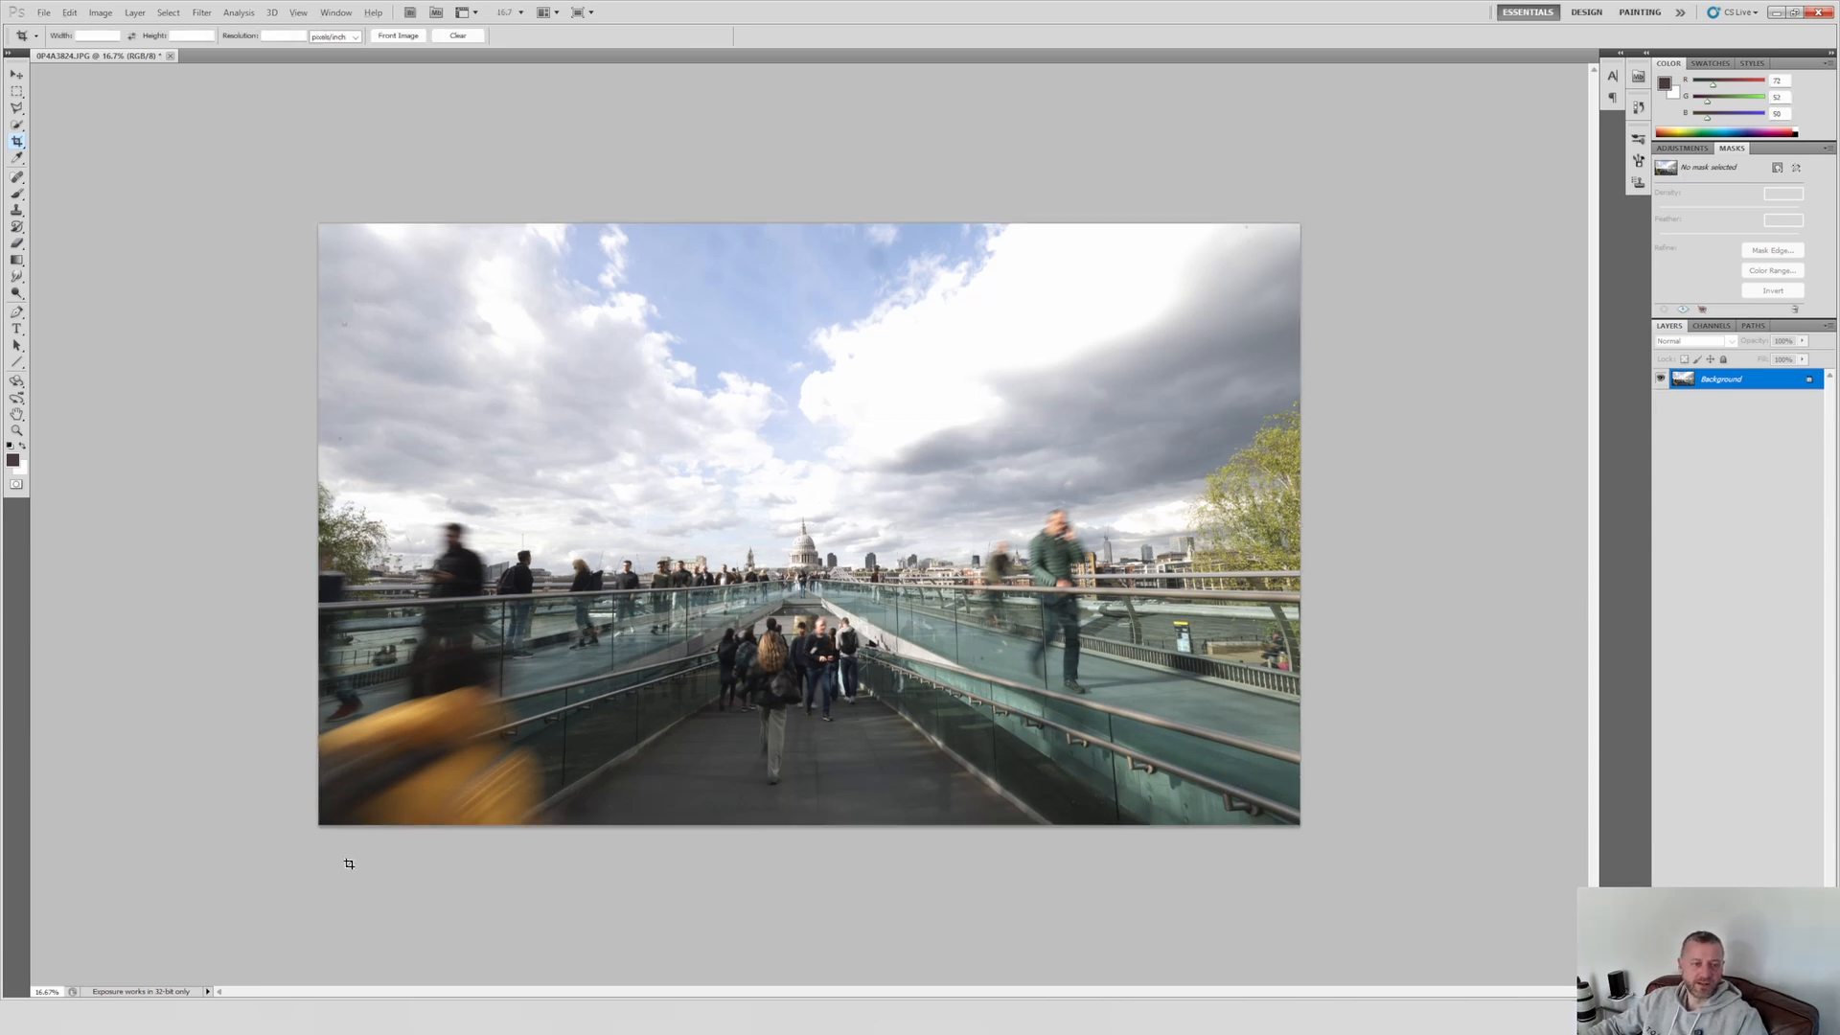
# Step: Duplicate the Background layer as Background copy for retouching
pyautogui.scroll(6, 349, 863)
pyautogui.scroll(-1, 259, 790)
pyautogui.scroll(1, 259, 789)
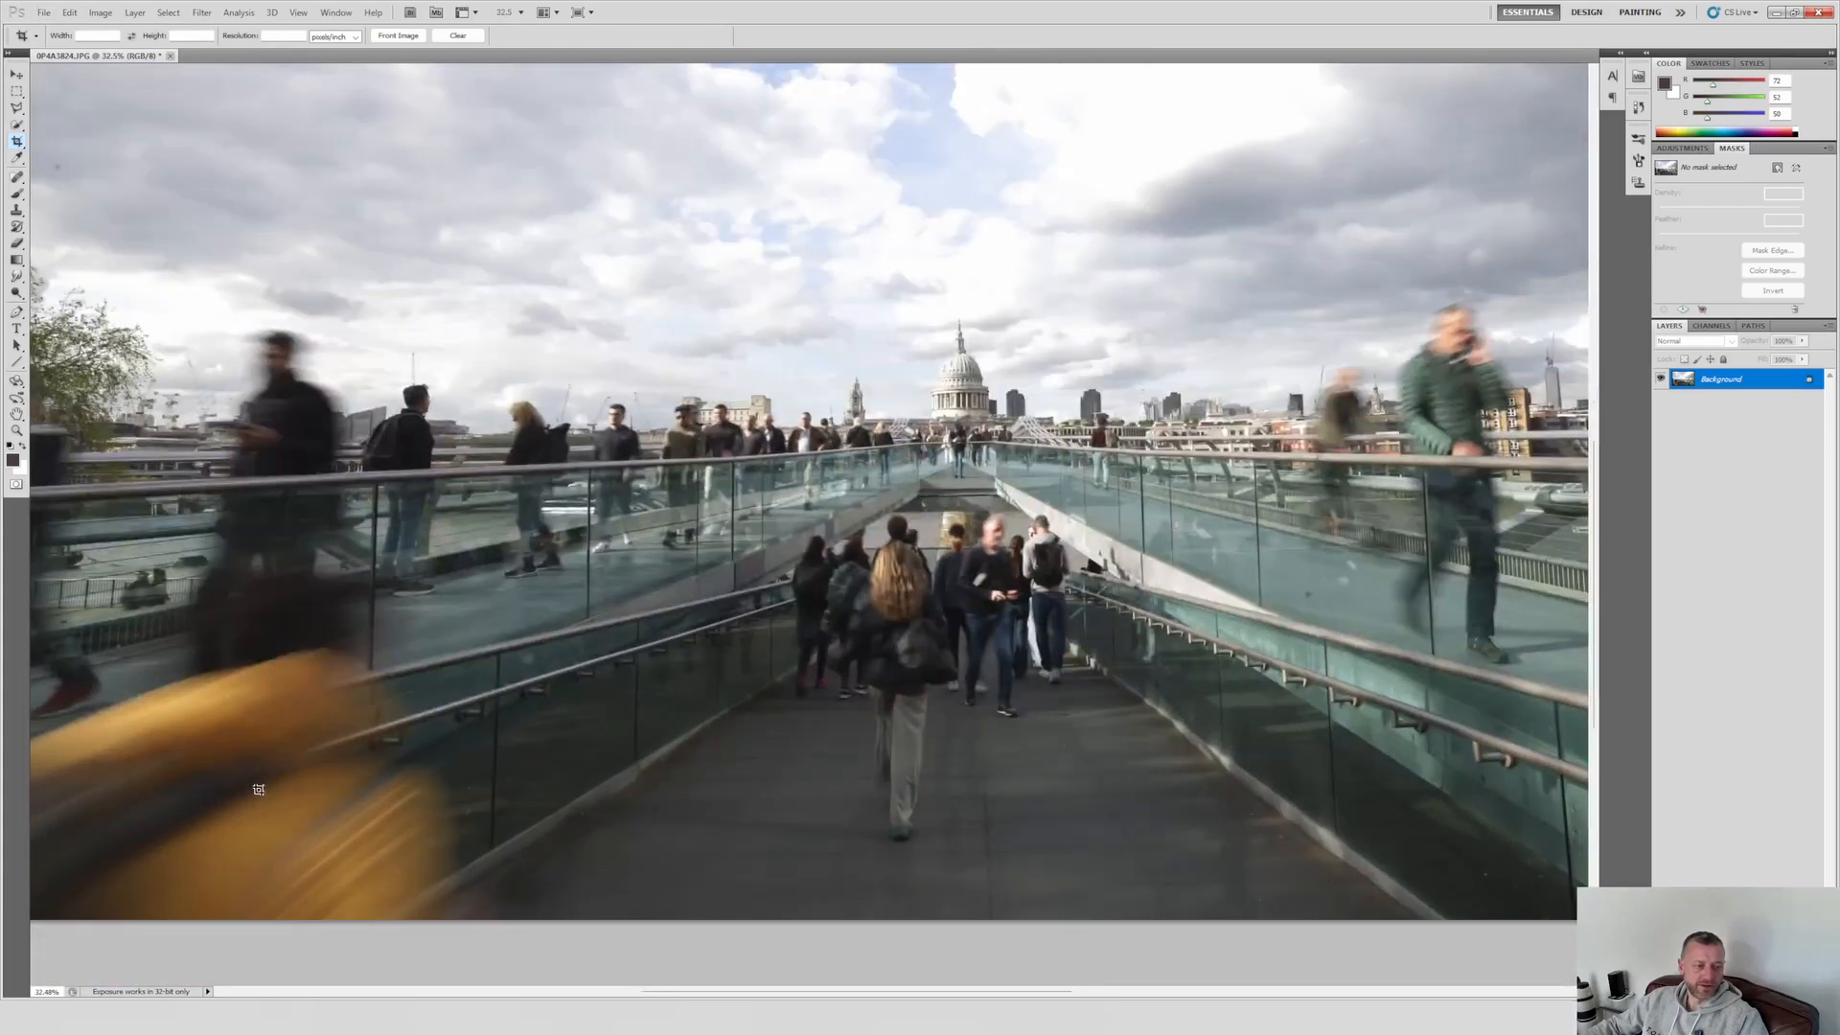
pyautogui.scroll(-1, 257, 777)
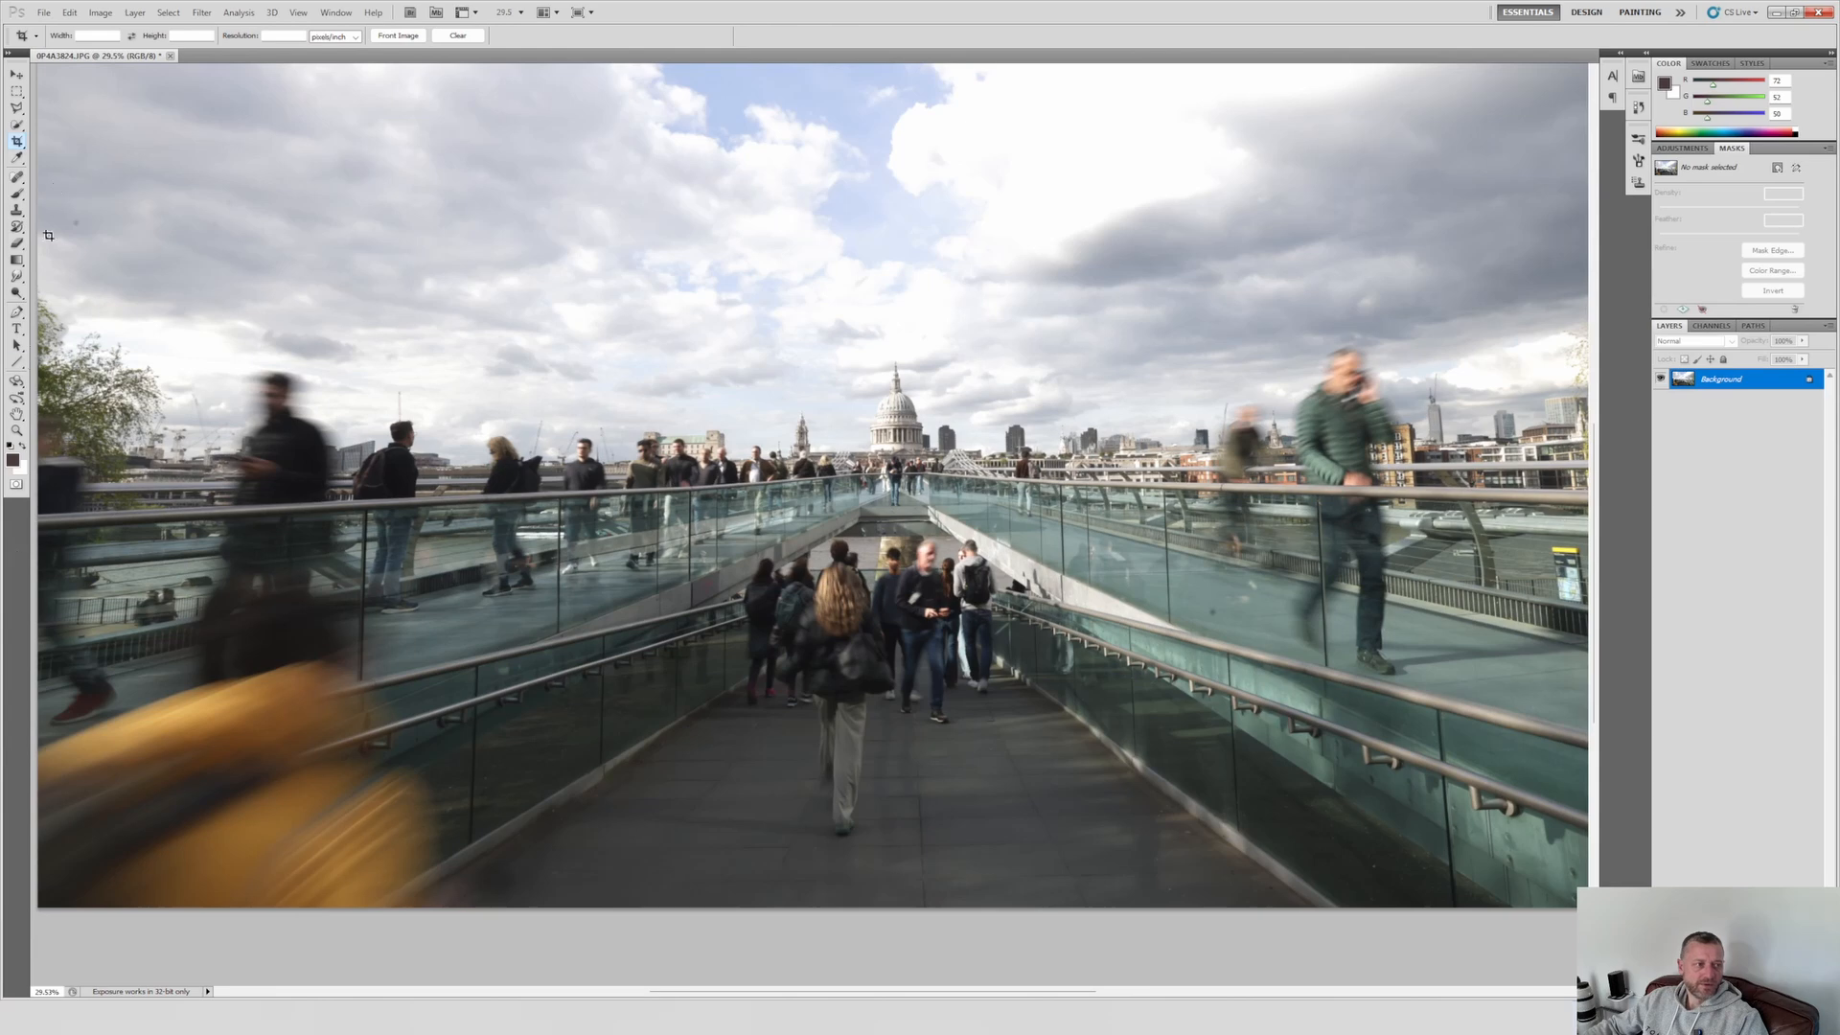
pyautogui.click(17, 211)
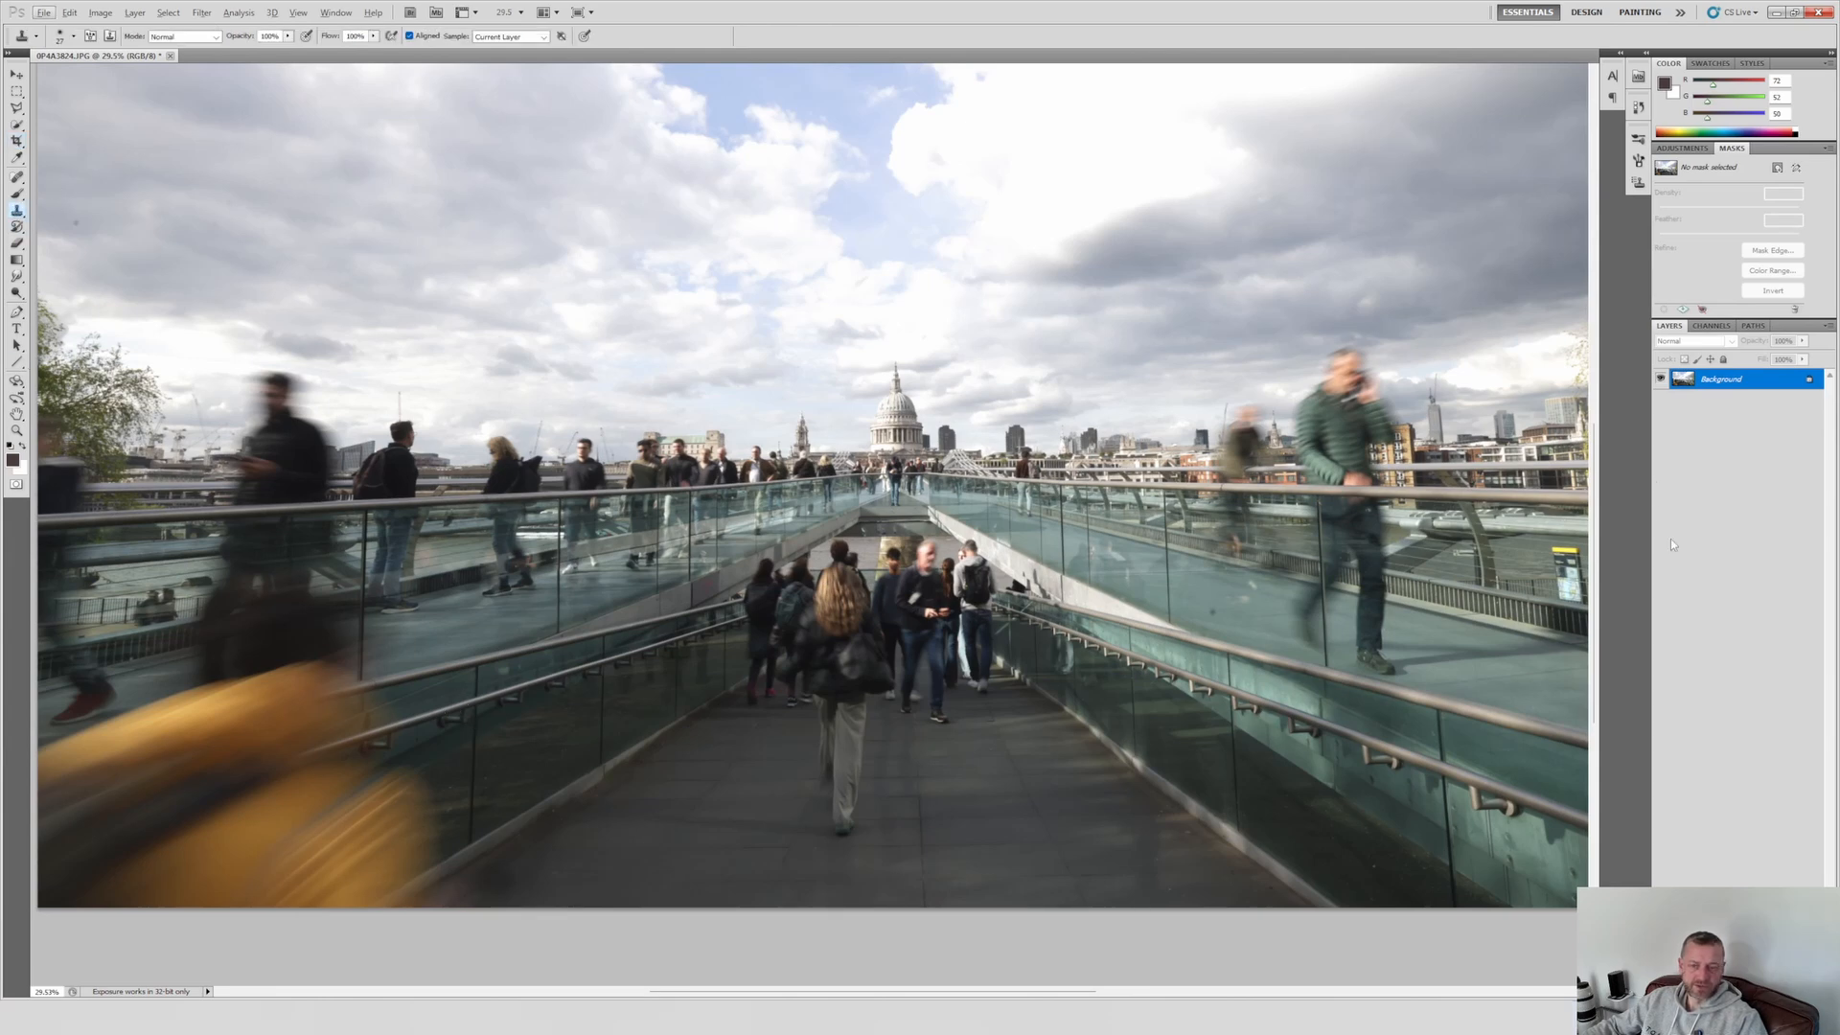
pyautogui.rightClick(1717, 379)
pyautogui.click(1731, 404)
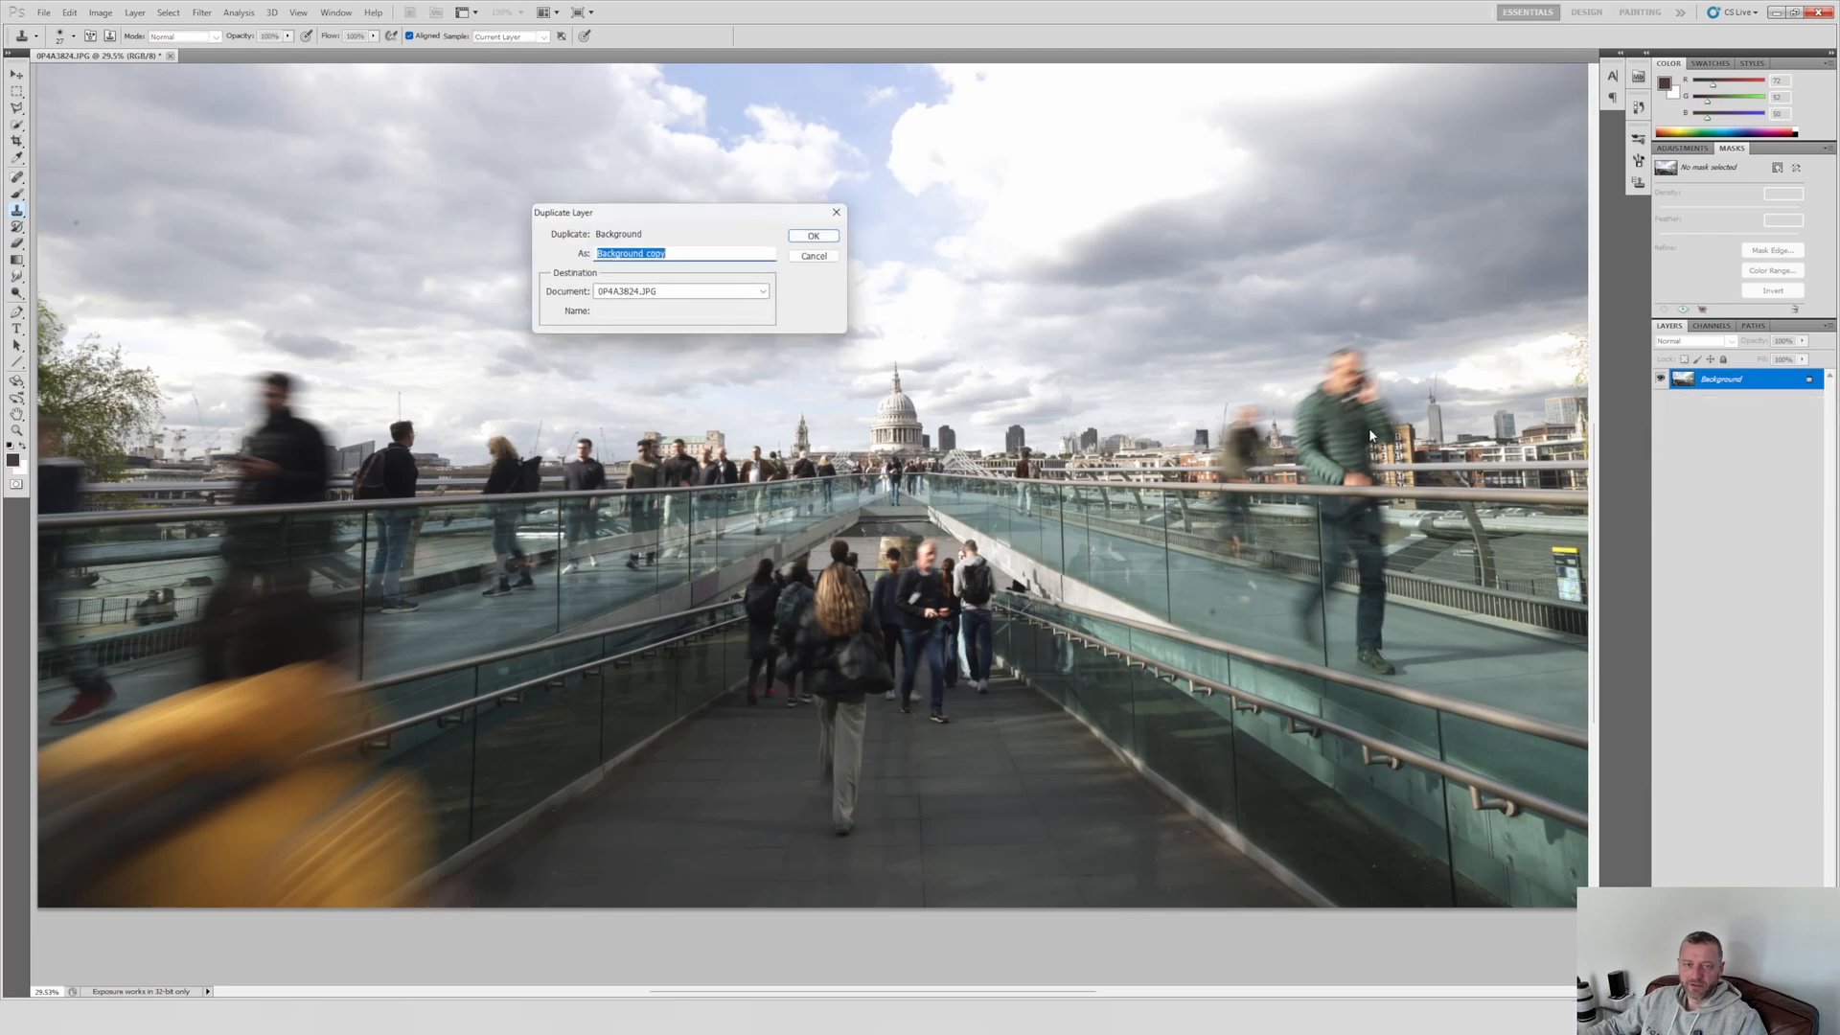
pyautogui.click(830, 236)
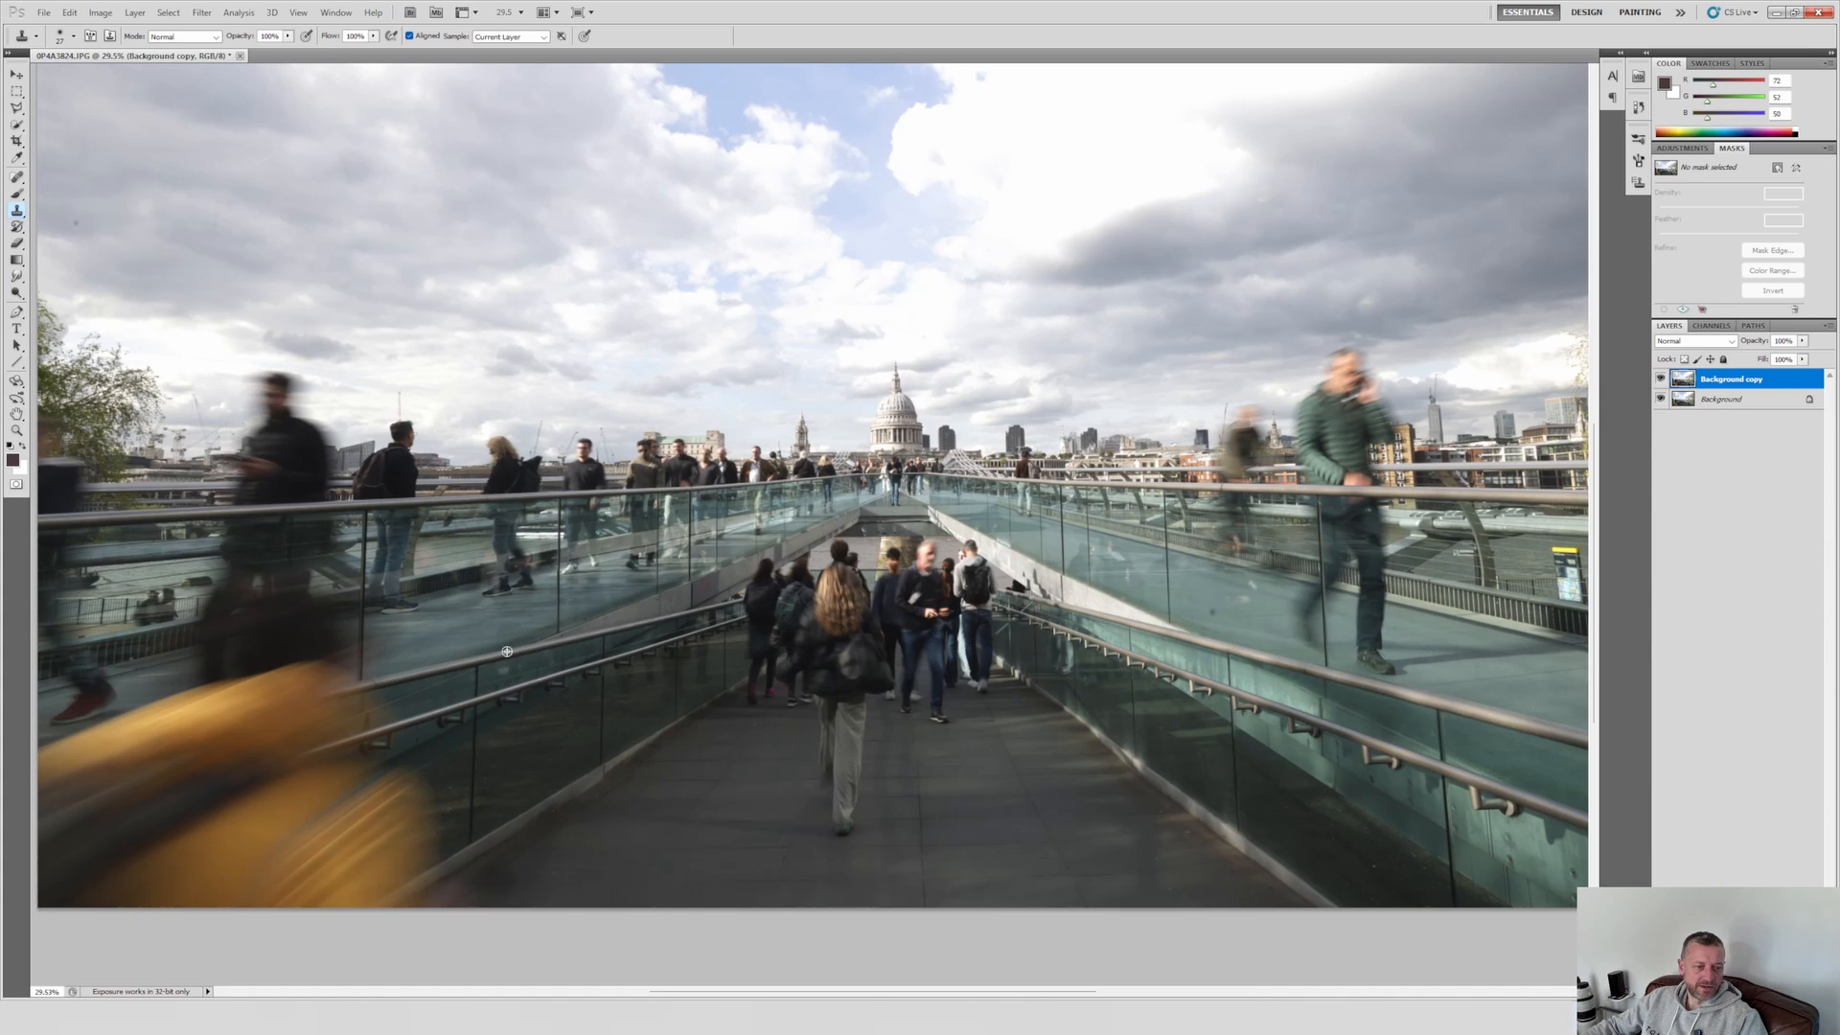
# Step: Enlarge the Clone Stamp brush and clone dark glass, rails and paving over most of the blurred yellow bag in the lower-left foreground
pyautogui.click(74, 37)
pyautogui.moveTo(92, 77); pyautogui.dragTo(123, 74)
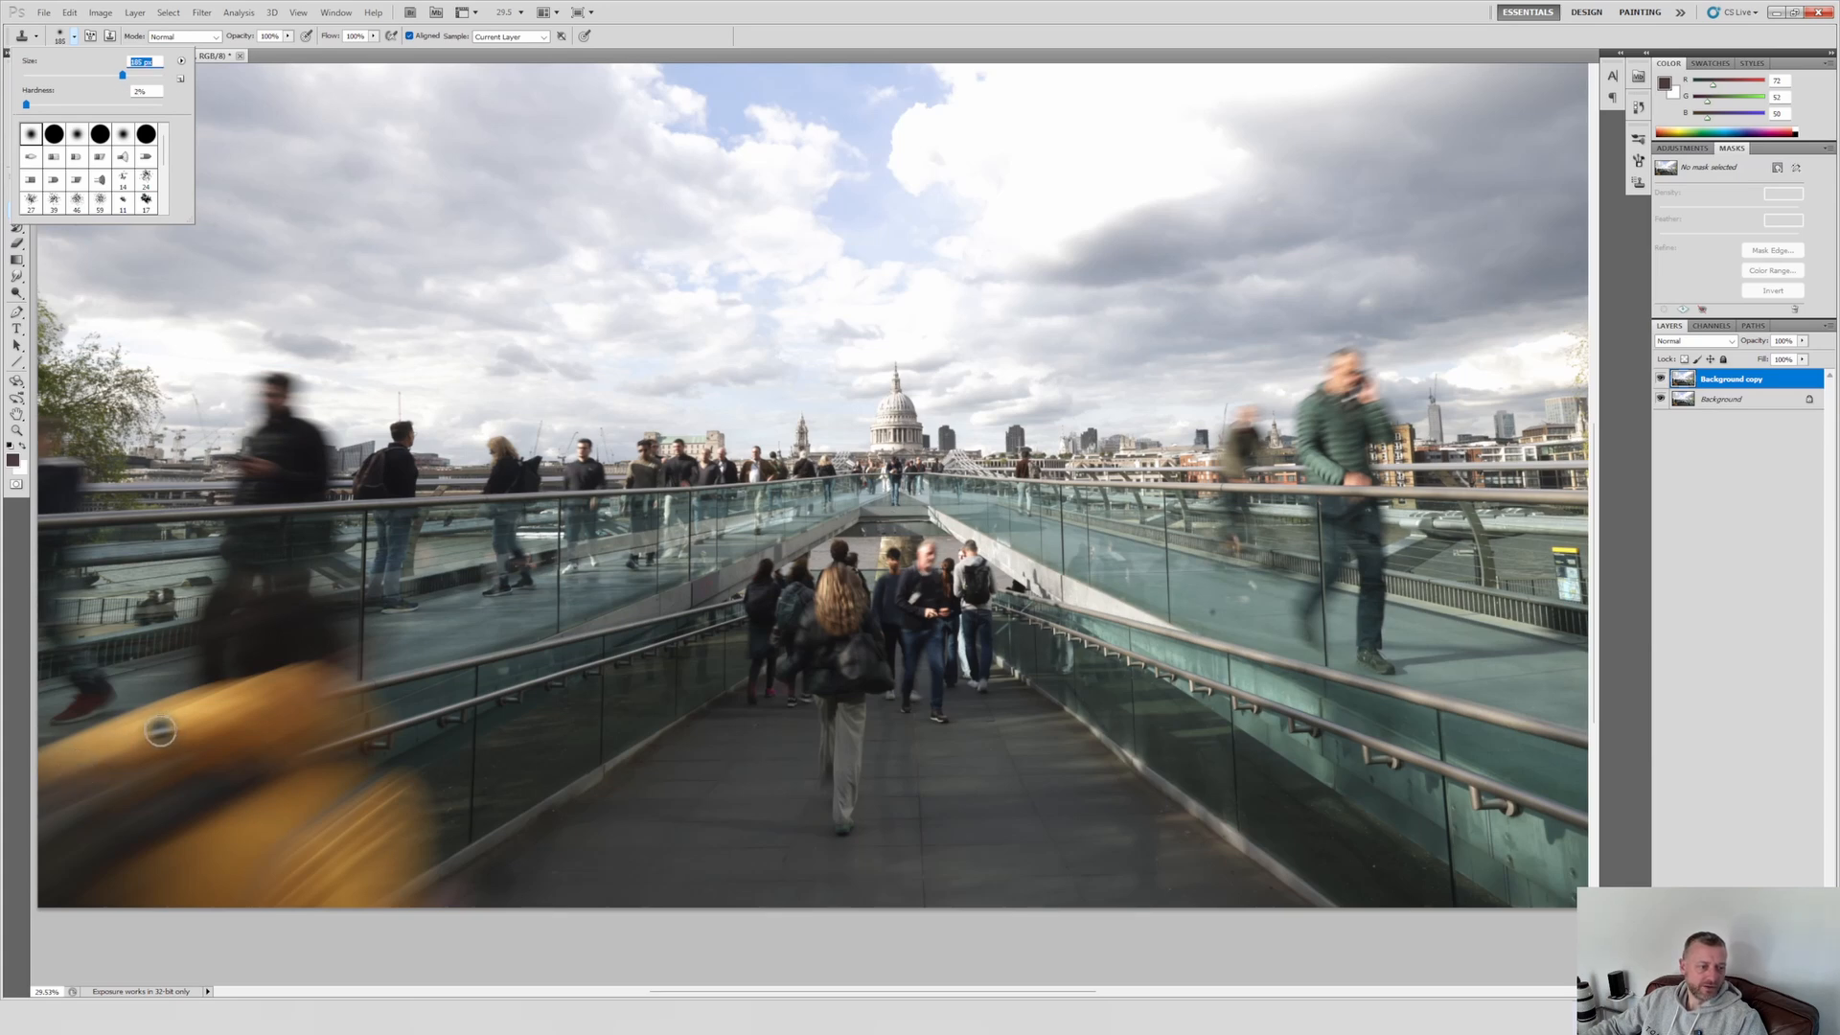
pyautogui.moveTo(156, 731)
pyautogui.mouseDown()
pyautogui.moveTo(2, 775)
pyautogui.moveTo(169, 767)
pyautogui.moveTo(101, 798)
pyautogui.moveTo(76, 863)
pyautogui.moveTo(101, 847)
pyautogui.moveTo(110, 725)
pyautogui.mouseUp()
pyautogui.scroll(8, 110, 725)
pyautogui.moveTo(369, 749); pyautogui.dragTo(258, 757)
pyautogui.keyDown('alt'); pyautogui.click(463, 635); pyautogui.keyUp('alt')
pyautogui.moveTo(407, 714)
pyautogui.mouseDown()
pyautogui.moveTo(508, 685)
pyautogui.moveTo(489, 706)
pyautogui.moveTo(536, 666)
pyautogui.moveTo(508, 769)
pyautogui.mouseUp()
pyautogui.scroll(-8, 536, 666)
pyautogui.scroll(8, 383, 882)
pyautogui.keyDown('alt'); pyautogui.click(863, 517); pyautogui.keyUp('alt')
pyautogui.moveTo(508, 671); pyautogui.dragTo(762, 764)
pyautogui.keyDown('alt'); pyautogui.click(843, 613); pyautogui.keyUp('alt')
pyautogui.moveTo(767, 614)
pyautogui.mouseDown()
pyautogui.moveTo(629, 670)
pyautogui.moveTo(423, 571)
pyautogui.moveTo(82, 662)
pyautogui.mouseUp()
pyautogui.scroll(-4, 891, 697)
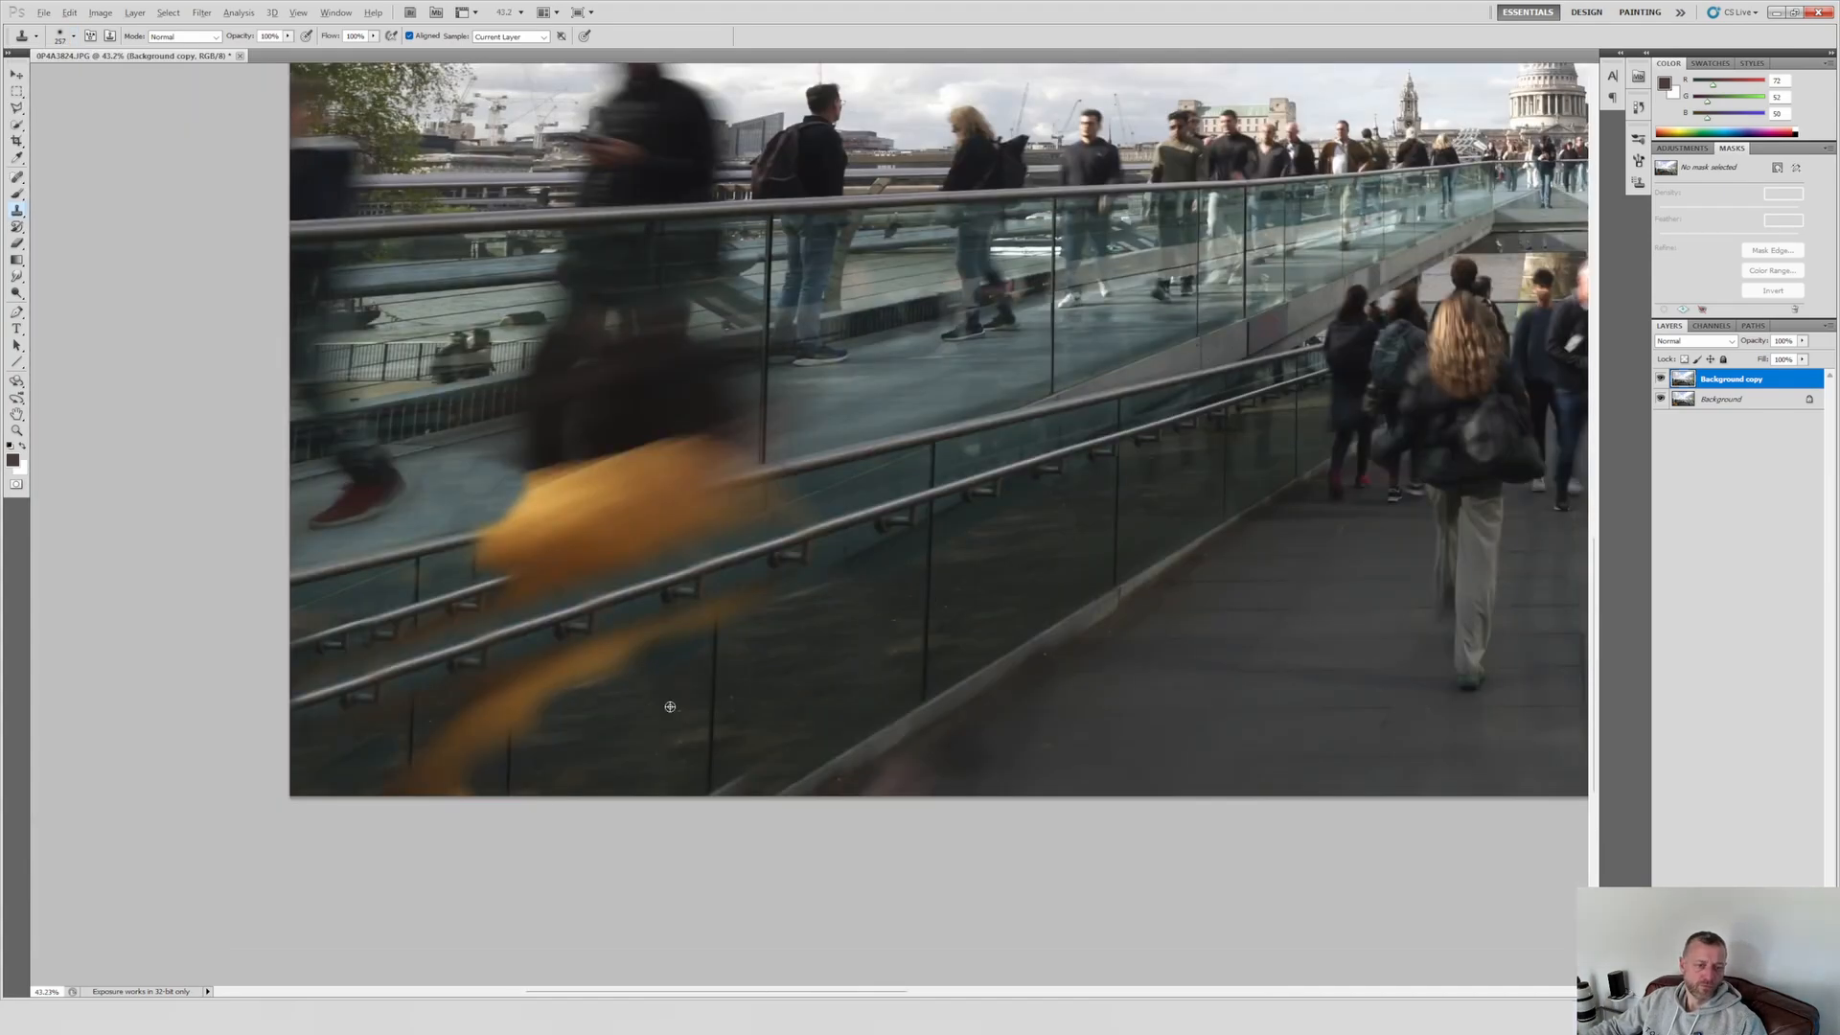
# Step: Clone over the remaining yellow blur between the handrails and on the dark glass panels, rebuilding the rails and walkway edge
pyautogui.moveTo(537, 704); pyautogui.dragTo(451, 762)
pyautogui.scroll(5, 791, 616)
pyautogui.click(731, 602)
pyautogui.scroll(-4, 892, 575)
pyautogui.keyDown('alt'); pyautogui.click(900, 534); pyautogui.keyUp('alt')
pyautogui.moveTo(743, 561)
pyautogui.mouseDown()
pyautogui.moveTo(485, 563)
pyautogui.moveTo(757, 479)
pyautogui.moveTo(604, 498)
pyautogui.mouseUp()
pyautogui.scroll(5, 506, 575)
pyautogui.scroll(-2, 505, 575)
pyautogui.moveTo(622, 572); pyautogui.dragTo(704, 551)
pyautogui.moveTo(575, 565); pyautogui.dragTo(565, 599)
pyautogui.moveTo(767, 657); pyautogui.dragTo(702, 670)
pyautogui.scroll(5, 703, 670)
pyautogui.moveTo(417, 839); pyautogui.dragTo(551, 805)
pyautogui.moveTo(714, 587); pyautogui.dragTo(636, 600)
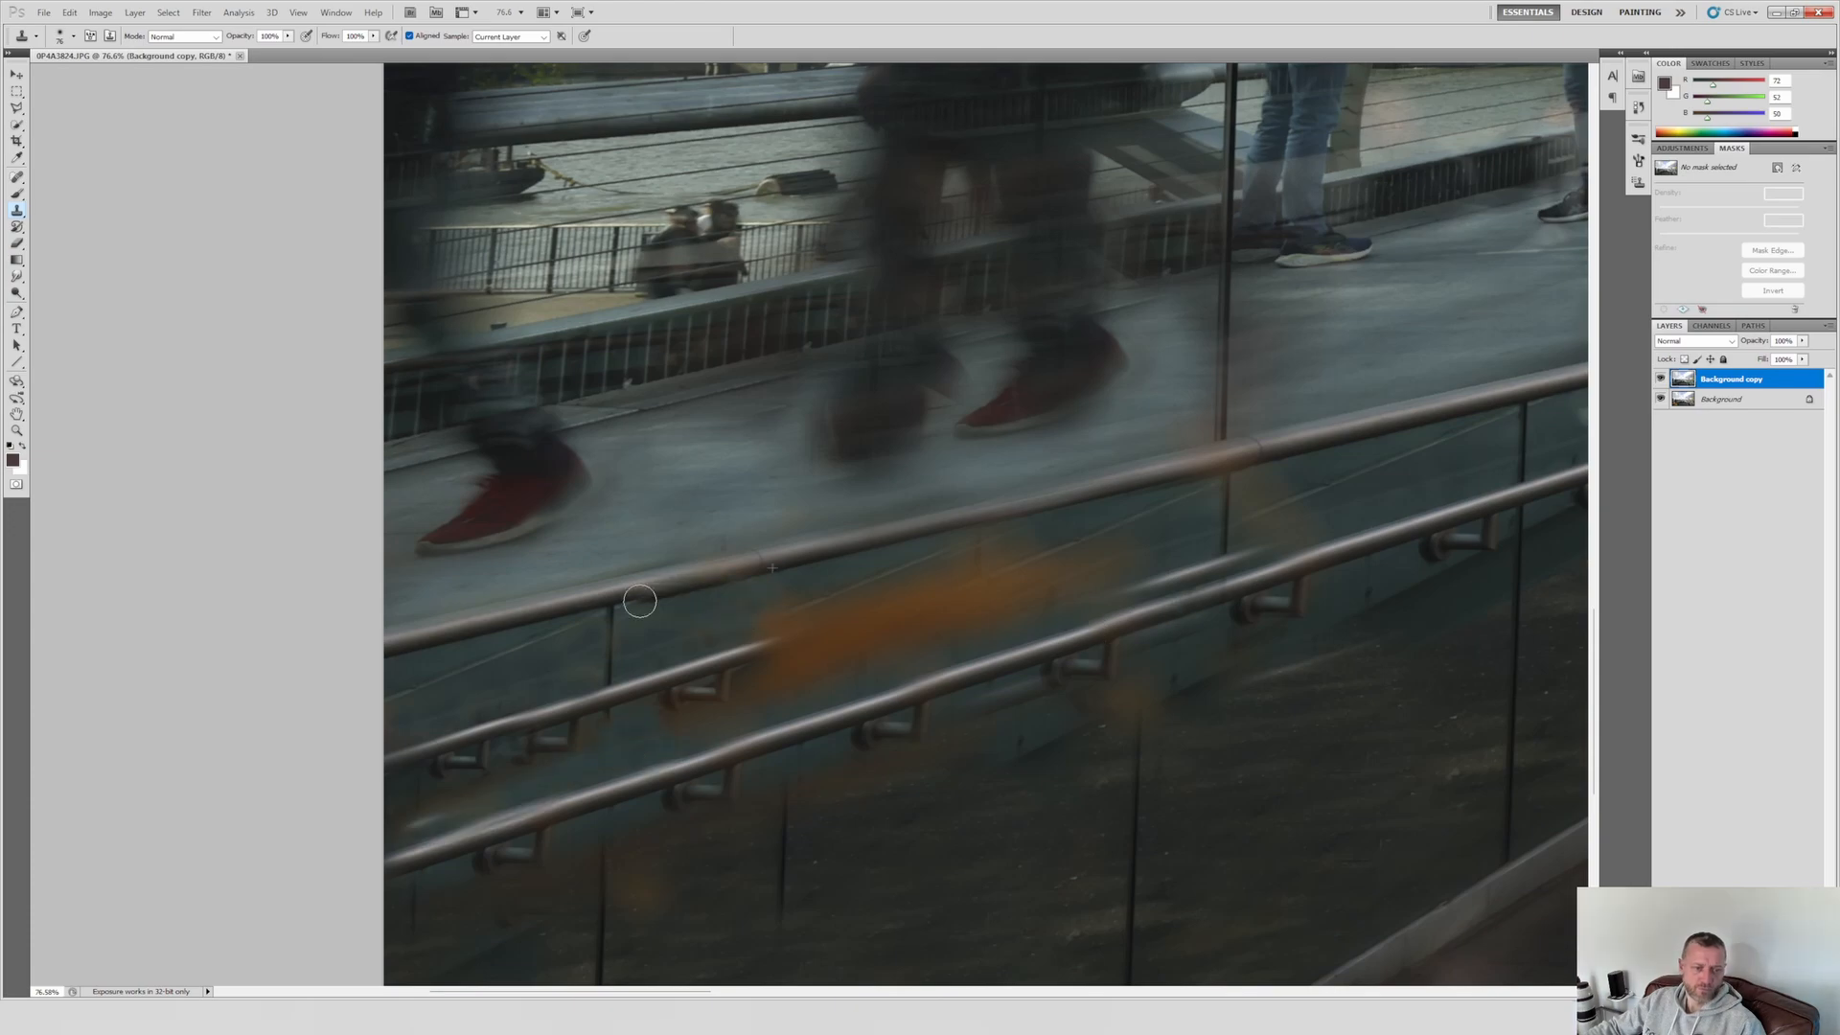
# Step: Clone away the last orange traces around the lower handrails, glass panels and walkway on the photo's left side
pyautogui.moveTo(1126, 585); pyautogui.dragTo(1246, 558)
pyautogui.keyDown('alt'); pyautogui.click(1465, 486); pyautogui.keyUp('alt')
pyautogui.moveTo(1069, 556); pyautogui.dragTo(934, 594)
pyautogui.moveTo(958, 546); pyautogui.dragTo(1051, 611)
pyautogui.keyDown('alt'); pyautogui.click(1179, 612); pyautogui.keyUp('alt')
pyautogui.moveTo(987, 681); pyautogui.dragTo(867, 733)
pyautogui.moveTo(1237, 766)
pyautogui.mouseDown()
pyautogui.moveTo(788, 632)
pyautogui.moveTo(920, 652)
pyautogui.mouseUp()
pyautogui.keyDown('alt'); pyautogui.click(1217, 394); pyautogui.keyUp('alt')
pyautogui.moveTo(1035, 350); pyautogui.dragTo(1002, 398)
pyautogui.hscroll(-5, 922, 604)
pyautogui.keyDown('alt'); pyautogui.click(982, 572); pyautogui.keyUp('alt')
pyautogui.moveTo(742, 619)
pyautogui.mouseDown()
pyautogui.moveTo(695, 652)
pyautogui.moveTo(439, 724)
pyautogui.mouseUp()
pyautogui.scroll(-15, 1064, 489)
# Step: Blend a lowered copy of the sky into the photo with a layer mask, and crop off the strip above it
pyautogui.press('c')
pyautogui.moveTo(269, 291); pyautogui.dragTo(1349, 856)
pyautogui.press('Escape')
pyautogui.hotkey('ctrl', 'v')
pyautogui.click(1777, 168)
pyautogui.moveTo(1140, 384); pyautogui.dragTo(1064, 537)
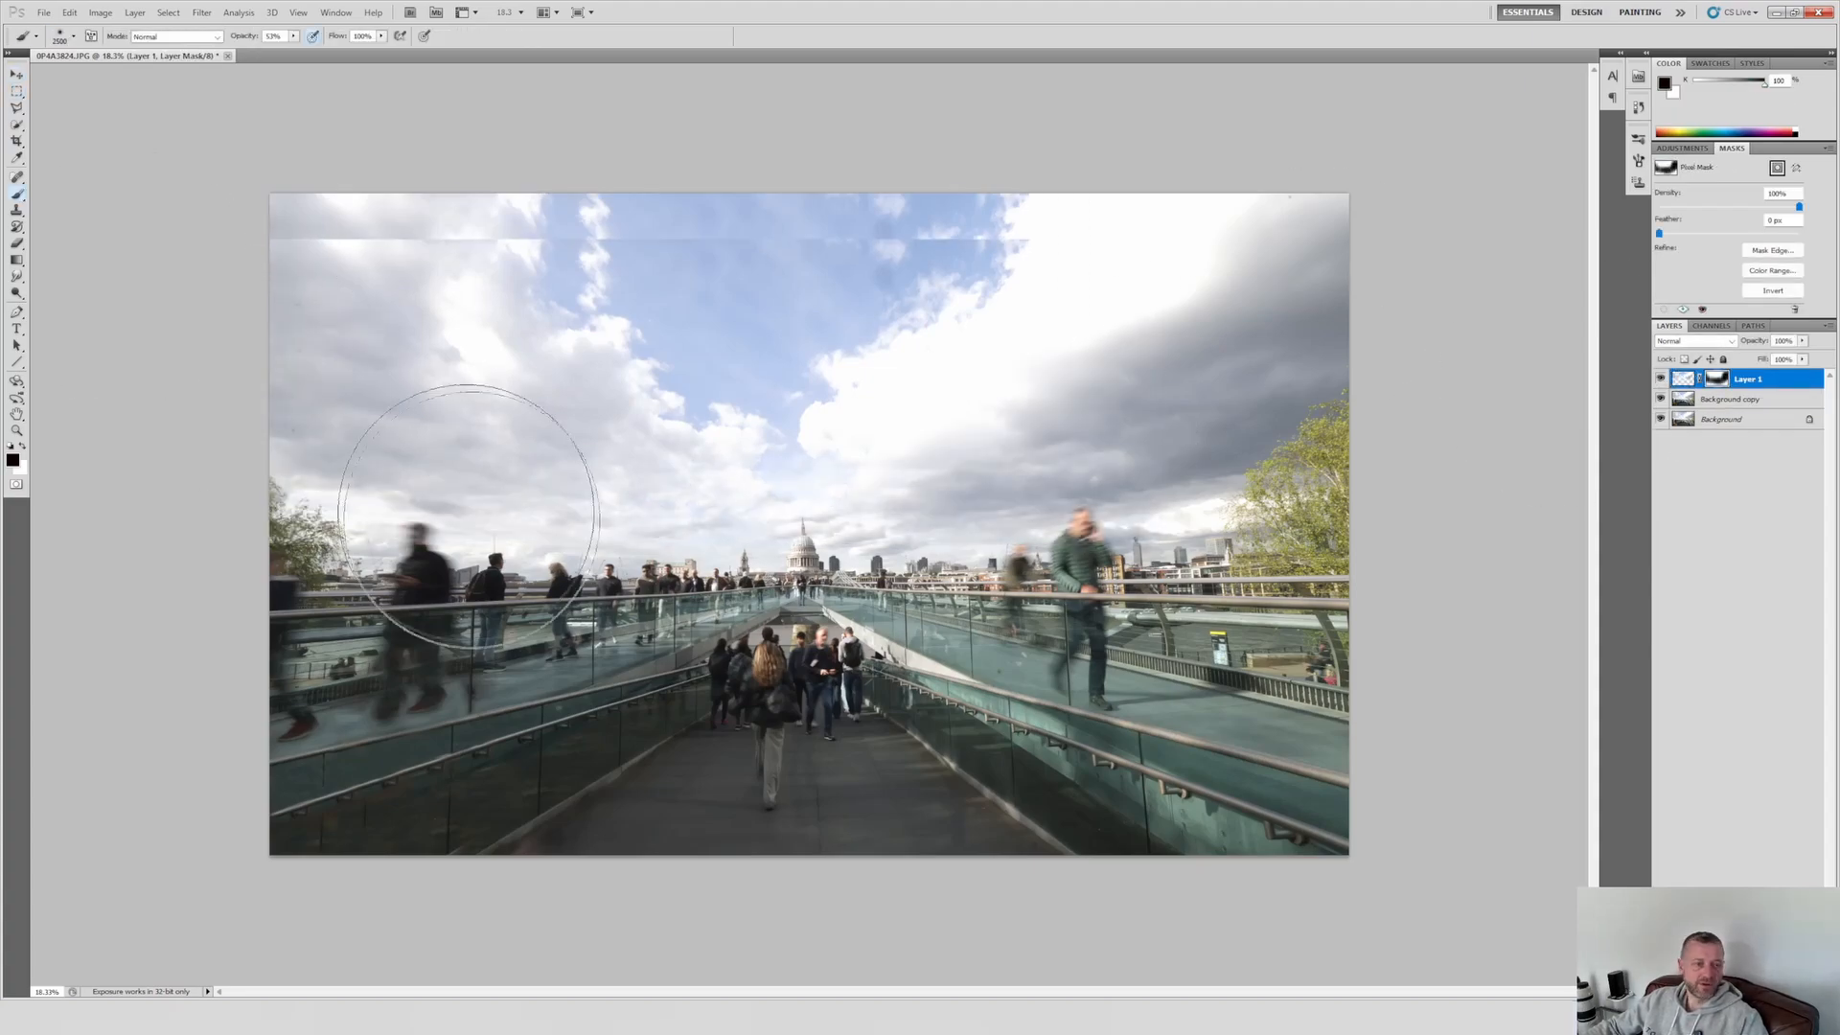
pyautogui.moveTo(270, 237); pyautogui.dragTo(1349, 855)
pyautogui.press('Return')
# Step: Duplicate Layer 1 and Background copy, merge the duplicates into one layer, and duplicate the merged layer
pyautogui.keyDown('shift'); pyautogui.click(1726, 398); pyautogui.keyUp('shift')
pyautogui.rightClick(1721, 398)
pyautogui.click(1733, 461)
pyautogui.press('Return')
pyautogui.hotkey('ctrl', 'e')
pyautogui.hotkey('ctrl', 'j')
pyautogui.click(1396, 243)
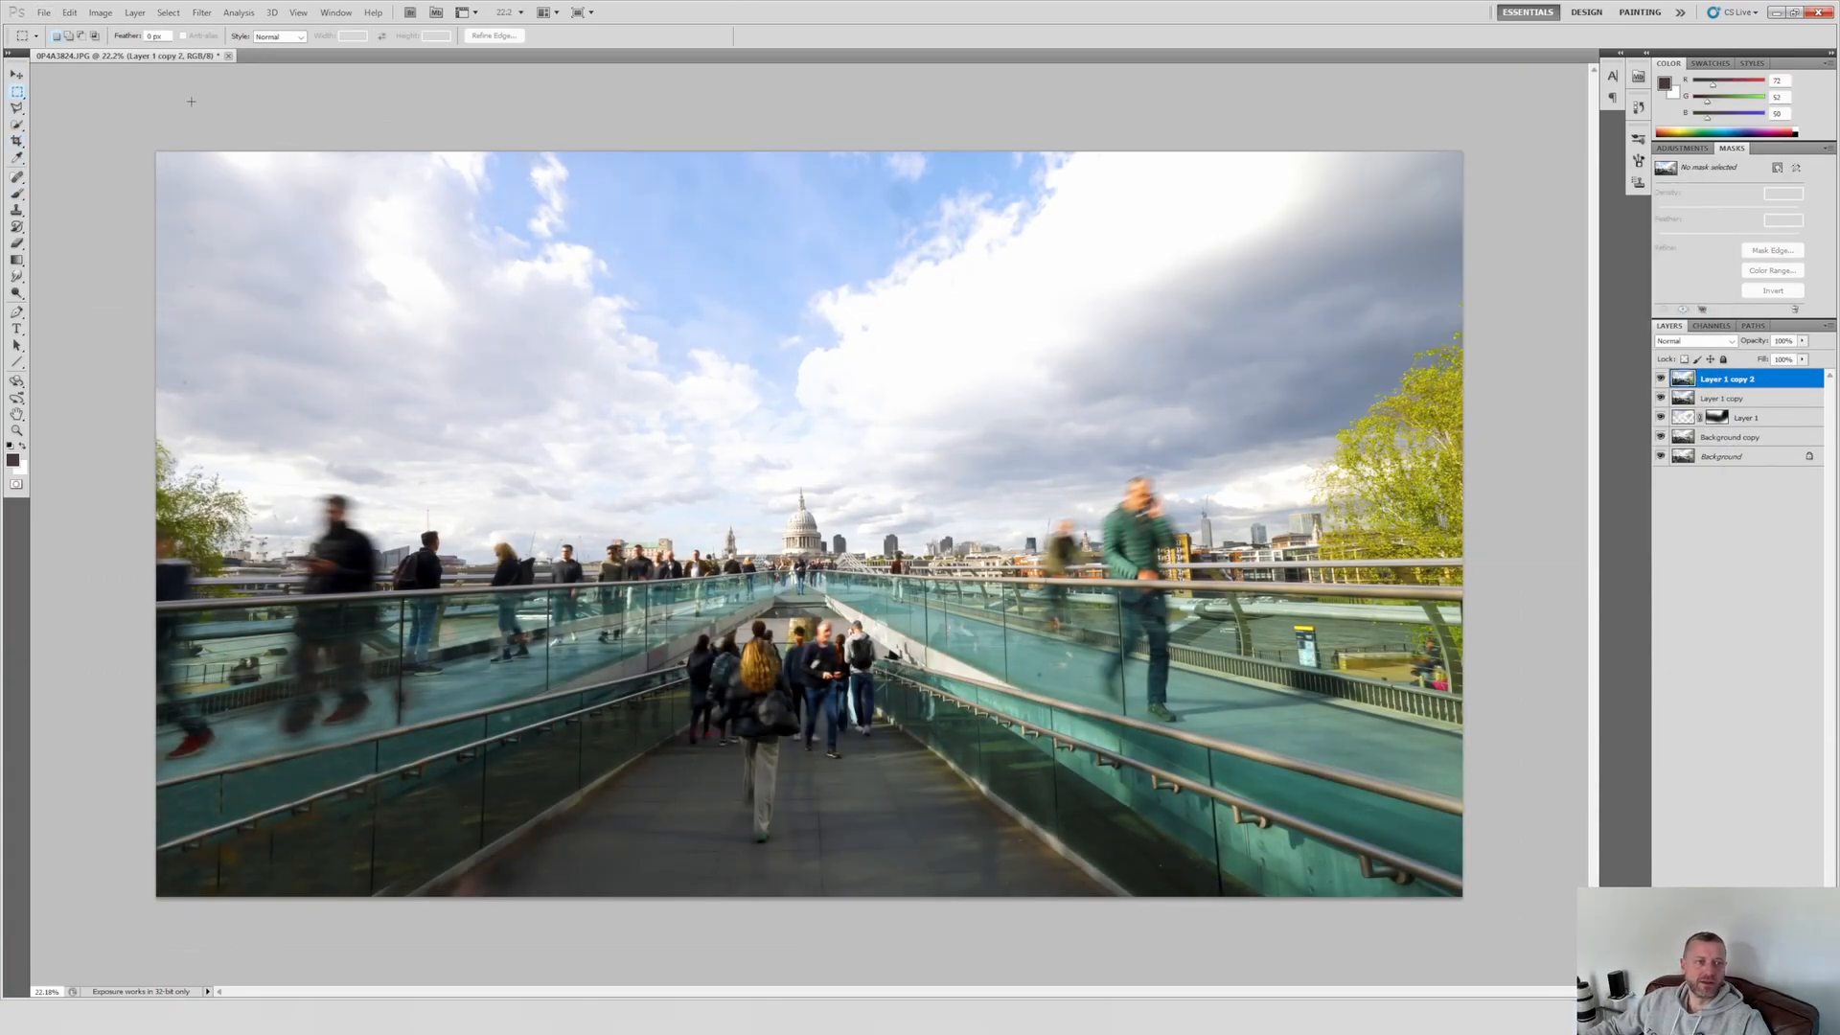
# Step: Copy the sky area onto a masked layer, blend it over the photo, and crop the upper edge into a wider format
pyautogui.moveTo(157, 151); pyautogui.dragTo(1126, 446)
pyautogui.hotkey('ctrl', 'j')
pyautogui.click(1777, 168)
pyautogui.moveTo(752, 629); pyautogui.dragTo(1102, 537)
pyautogui.press('c')
pyautogui.moveTo(156, 251); pyautogui.dragTo(1464, 897)
pyautogui.press('Return')
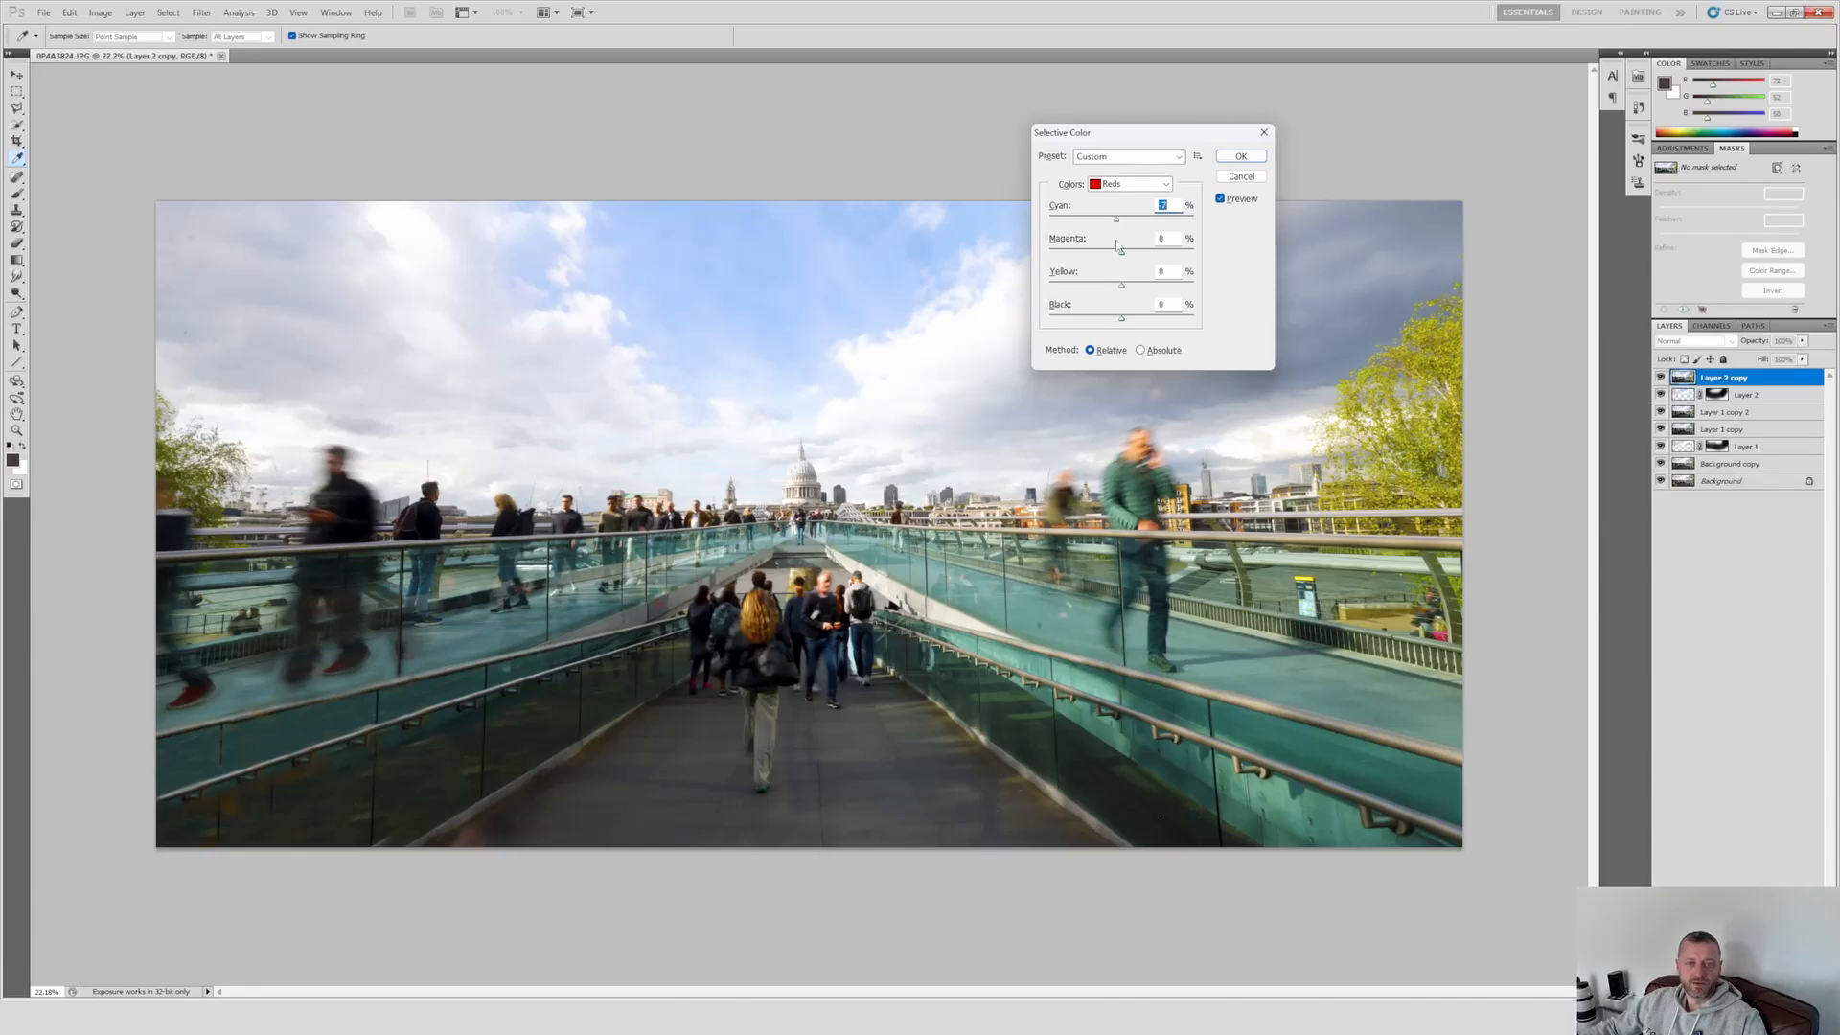
# Step: Adjust the blues with Selective Color, using cyan +21, magenta +47 and yellow +100
pyautogui.hotkey('ctrl', '2')
pyautogui.hotkey('ctrl', '3')
pyautogui.hotkey('ctrl', '4')
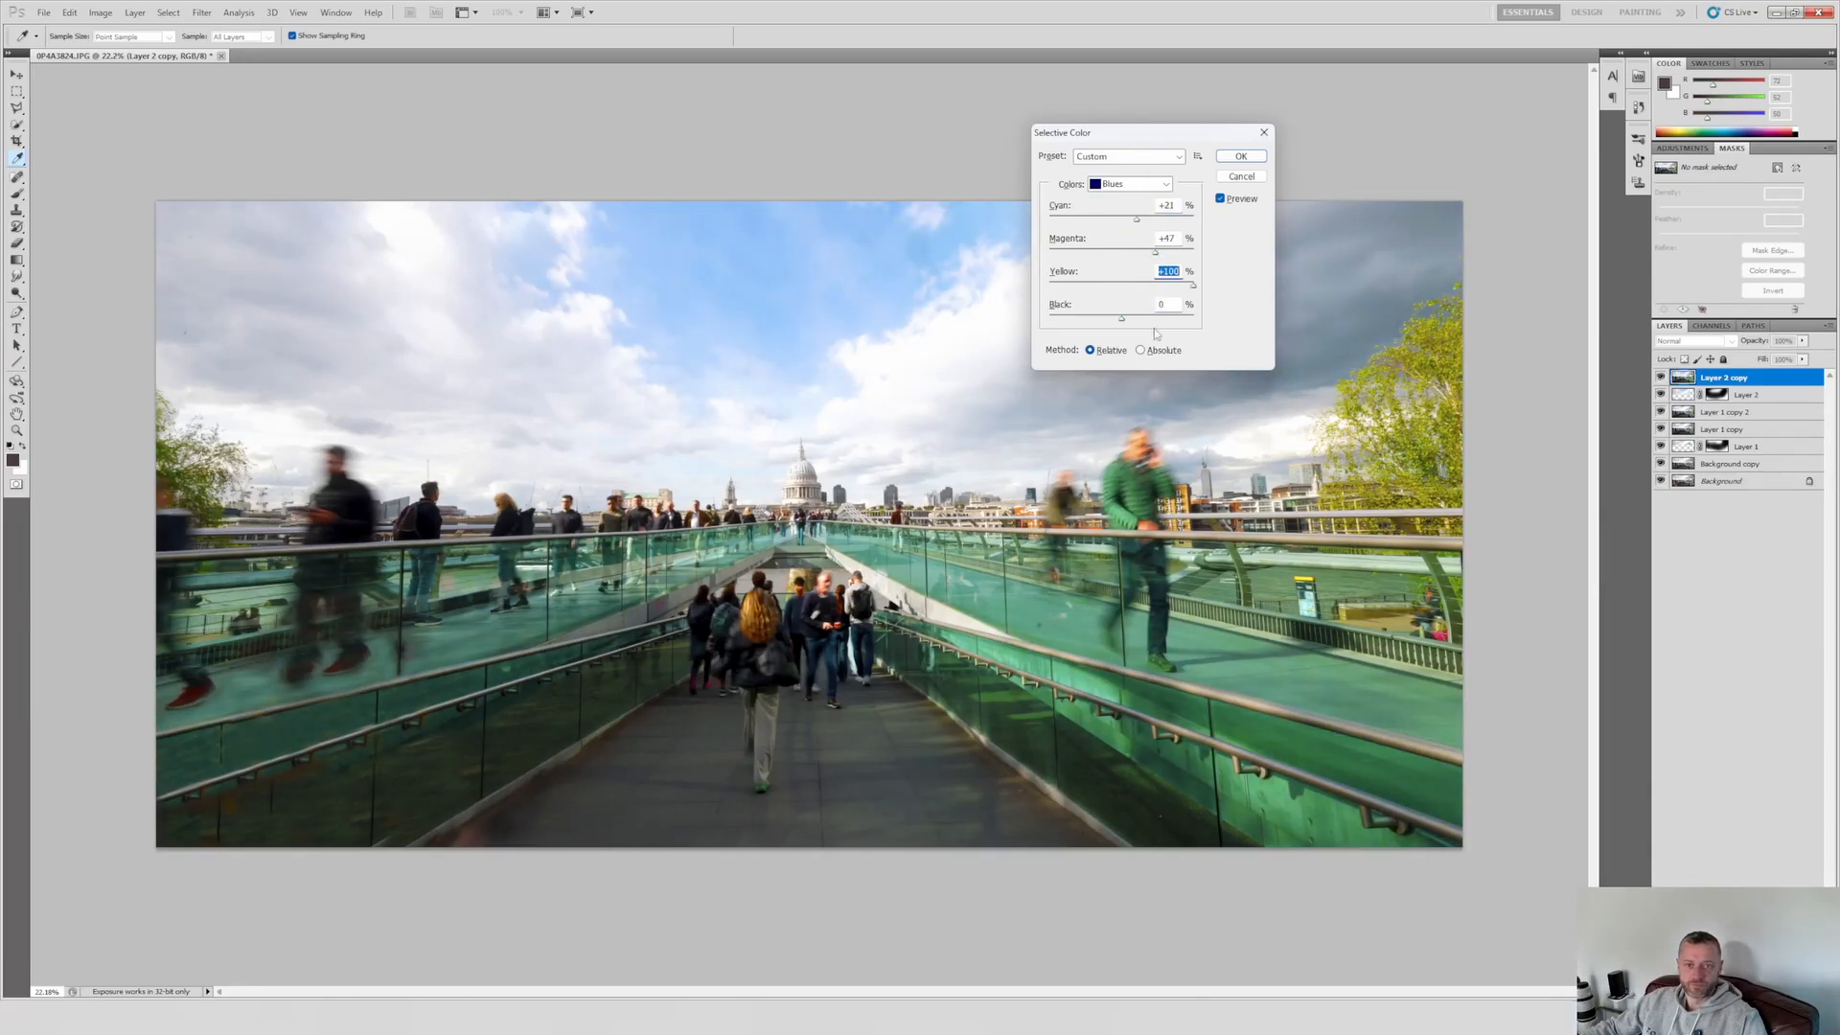
pyautogui.click(1131, 183)
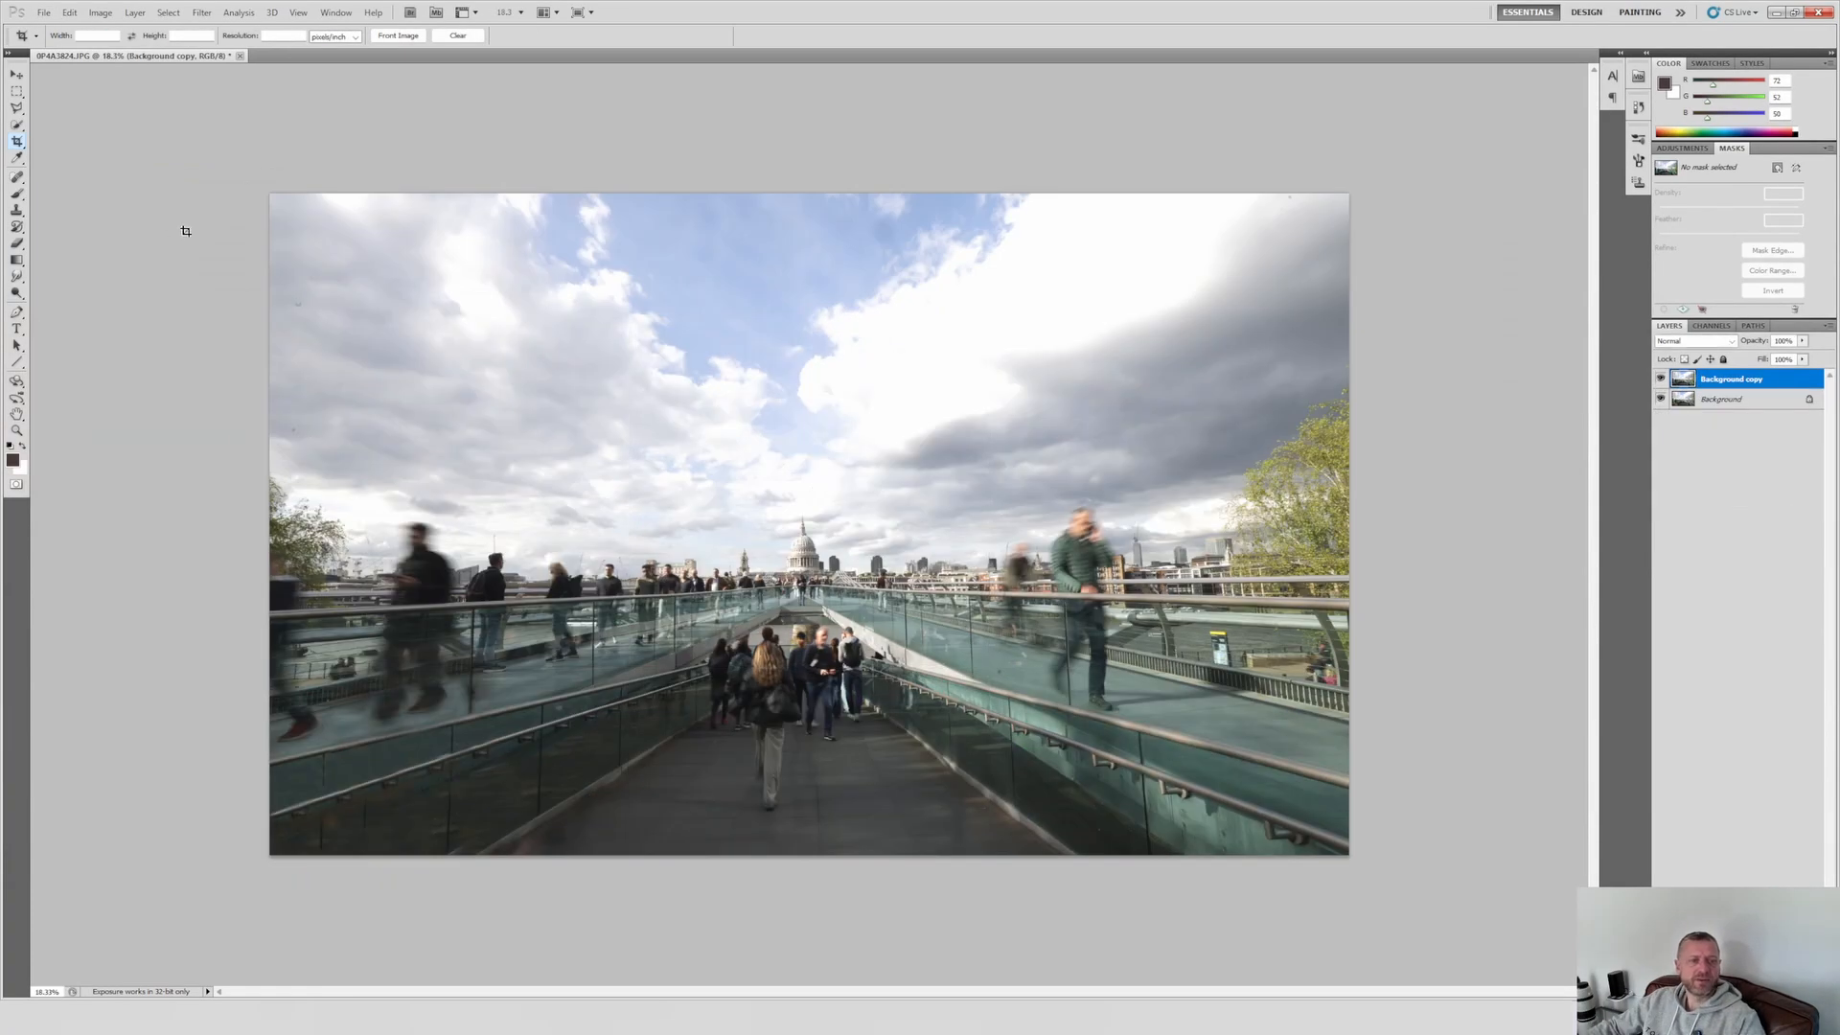
# Step: Copy most of the upper sky from Background copy onto a new layer and move it down to the skyline
pyautogui.click(17, 92)
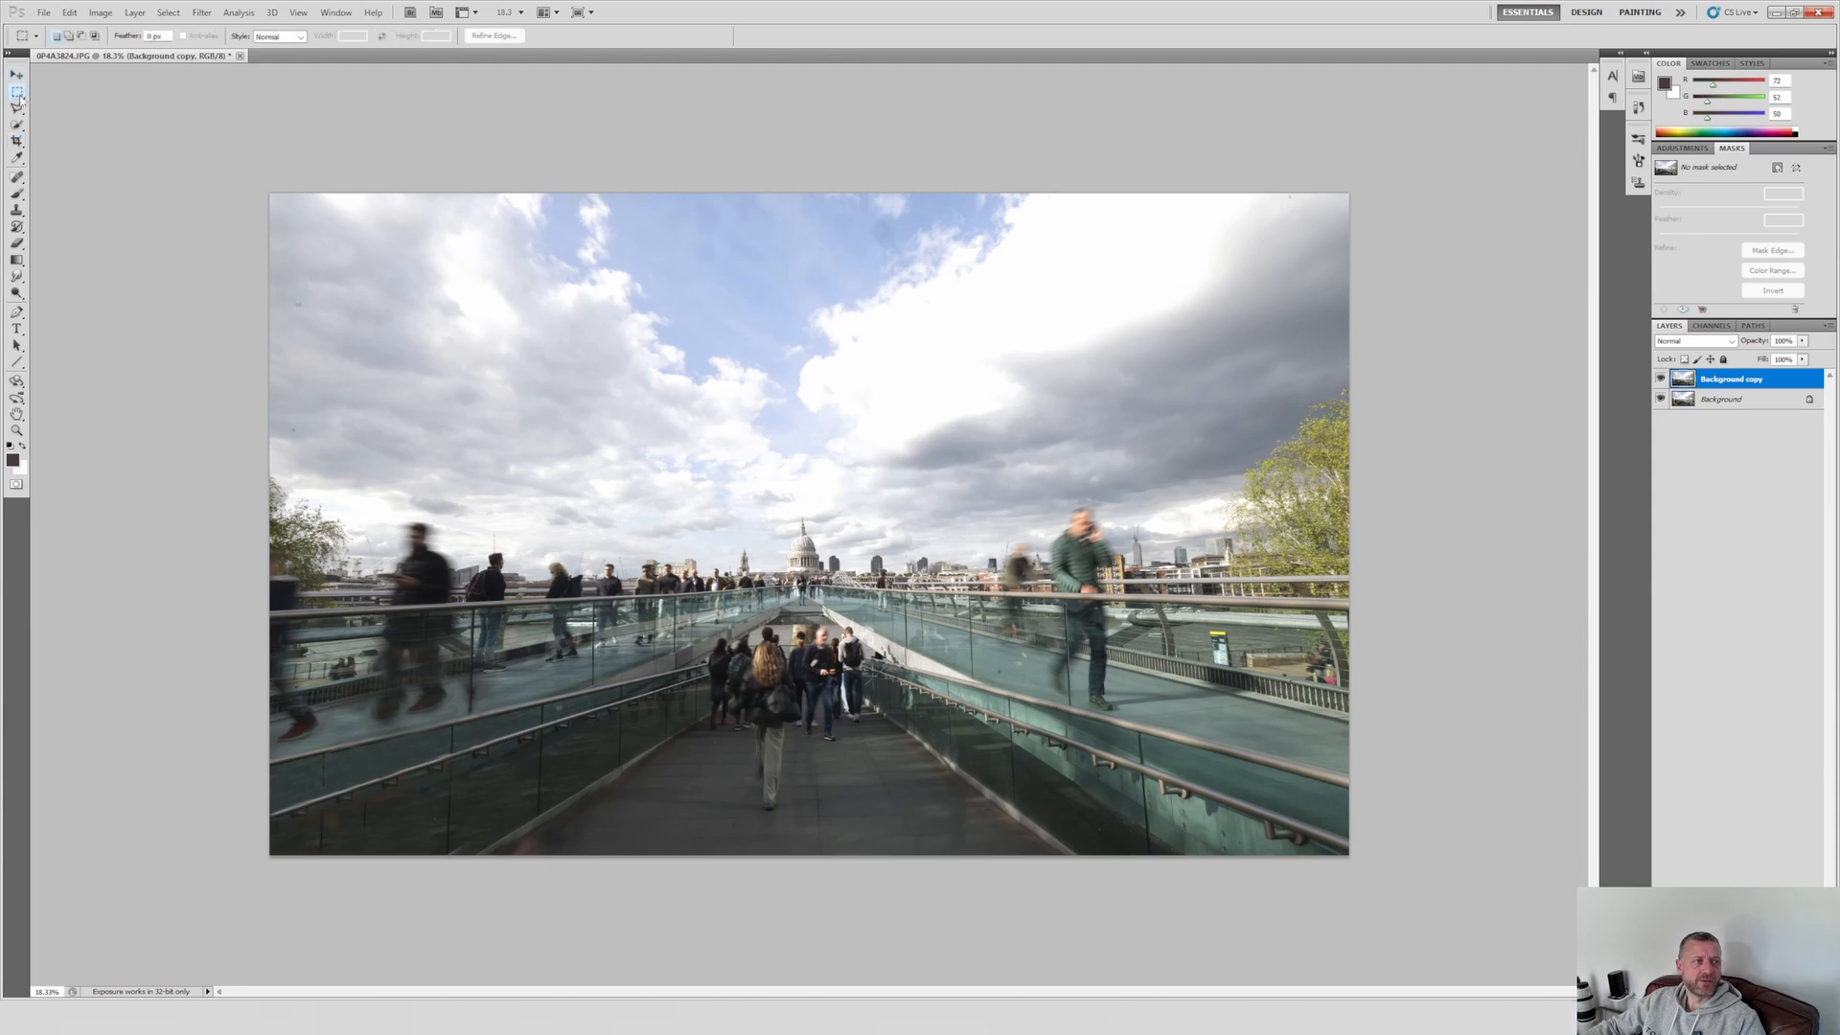
pyautogui.moveTo(393, 242); pyautogui.dragTo(1163, 498)
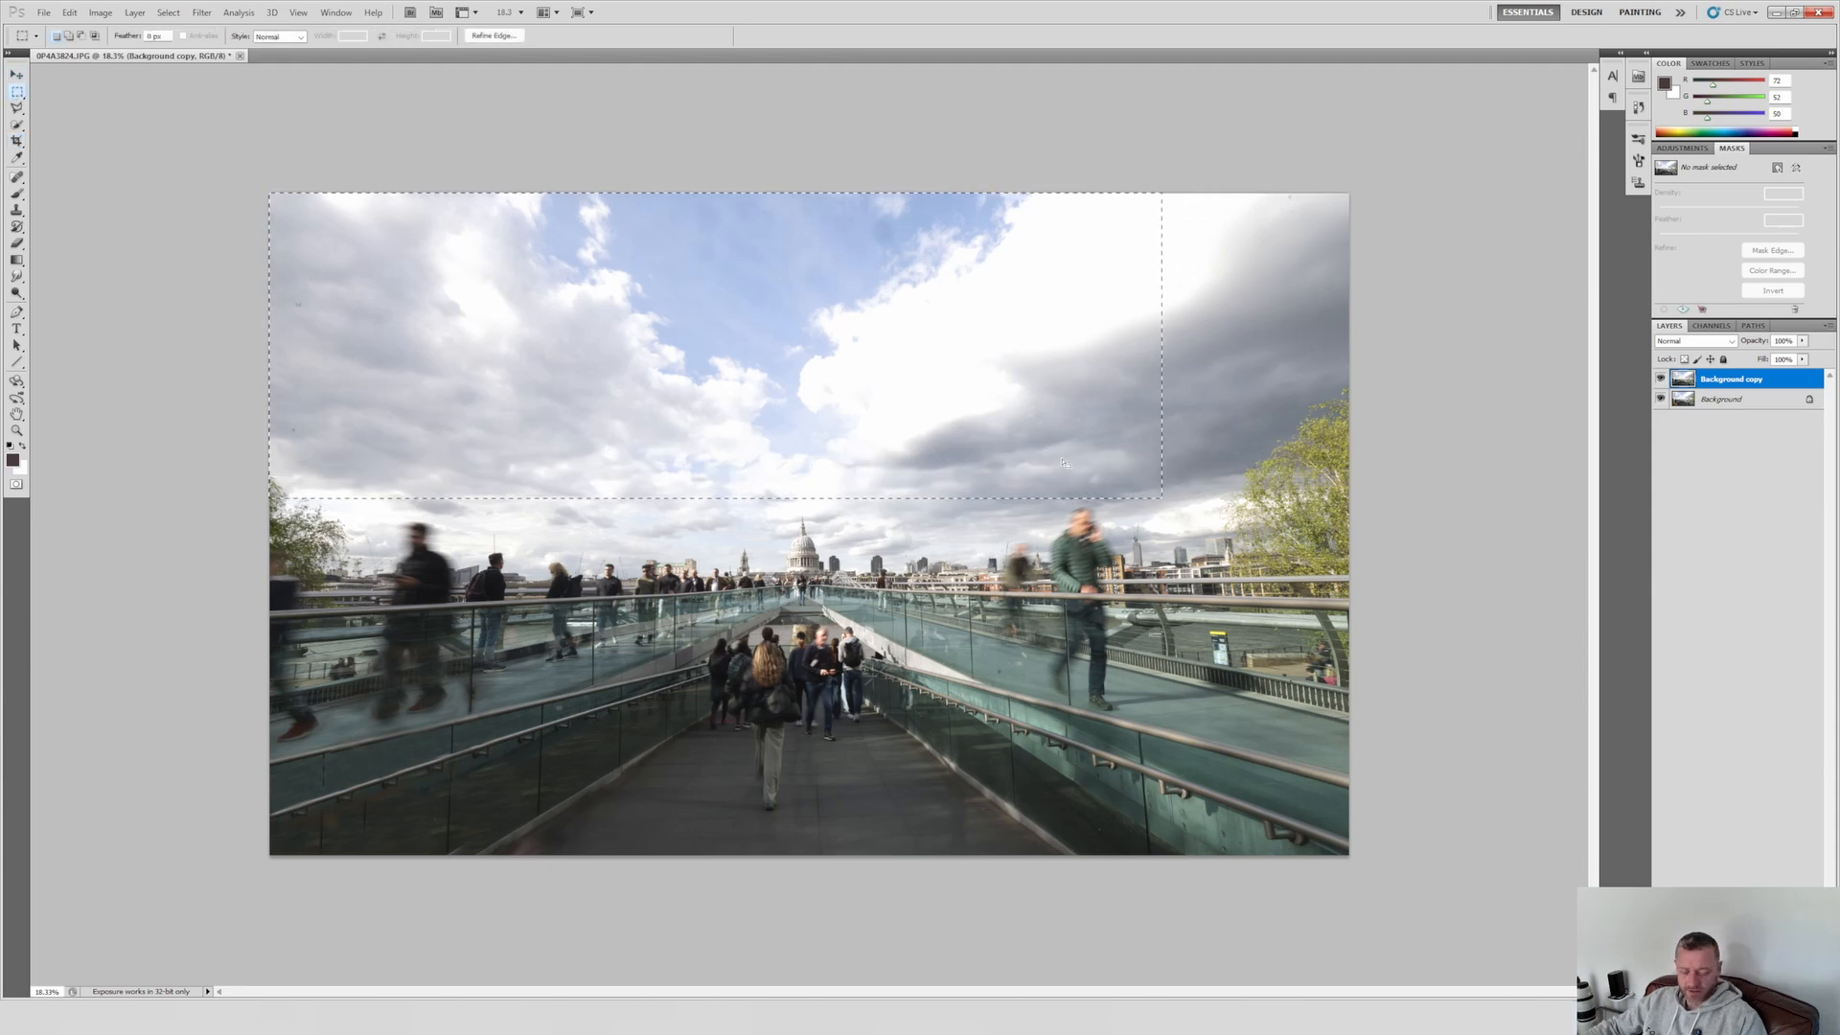
pyautogui.hotkey('ctrl', 'j')
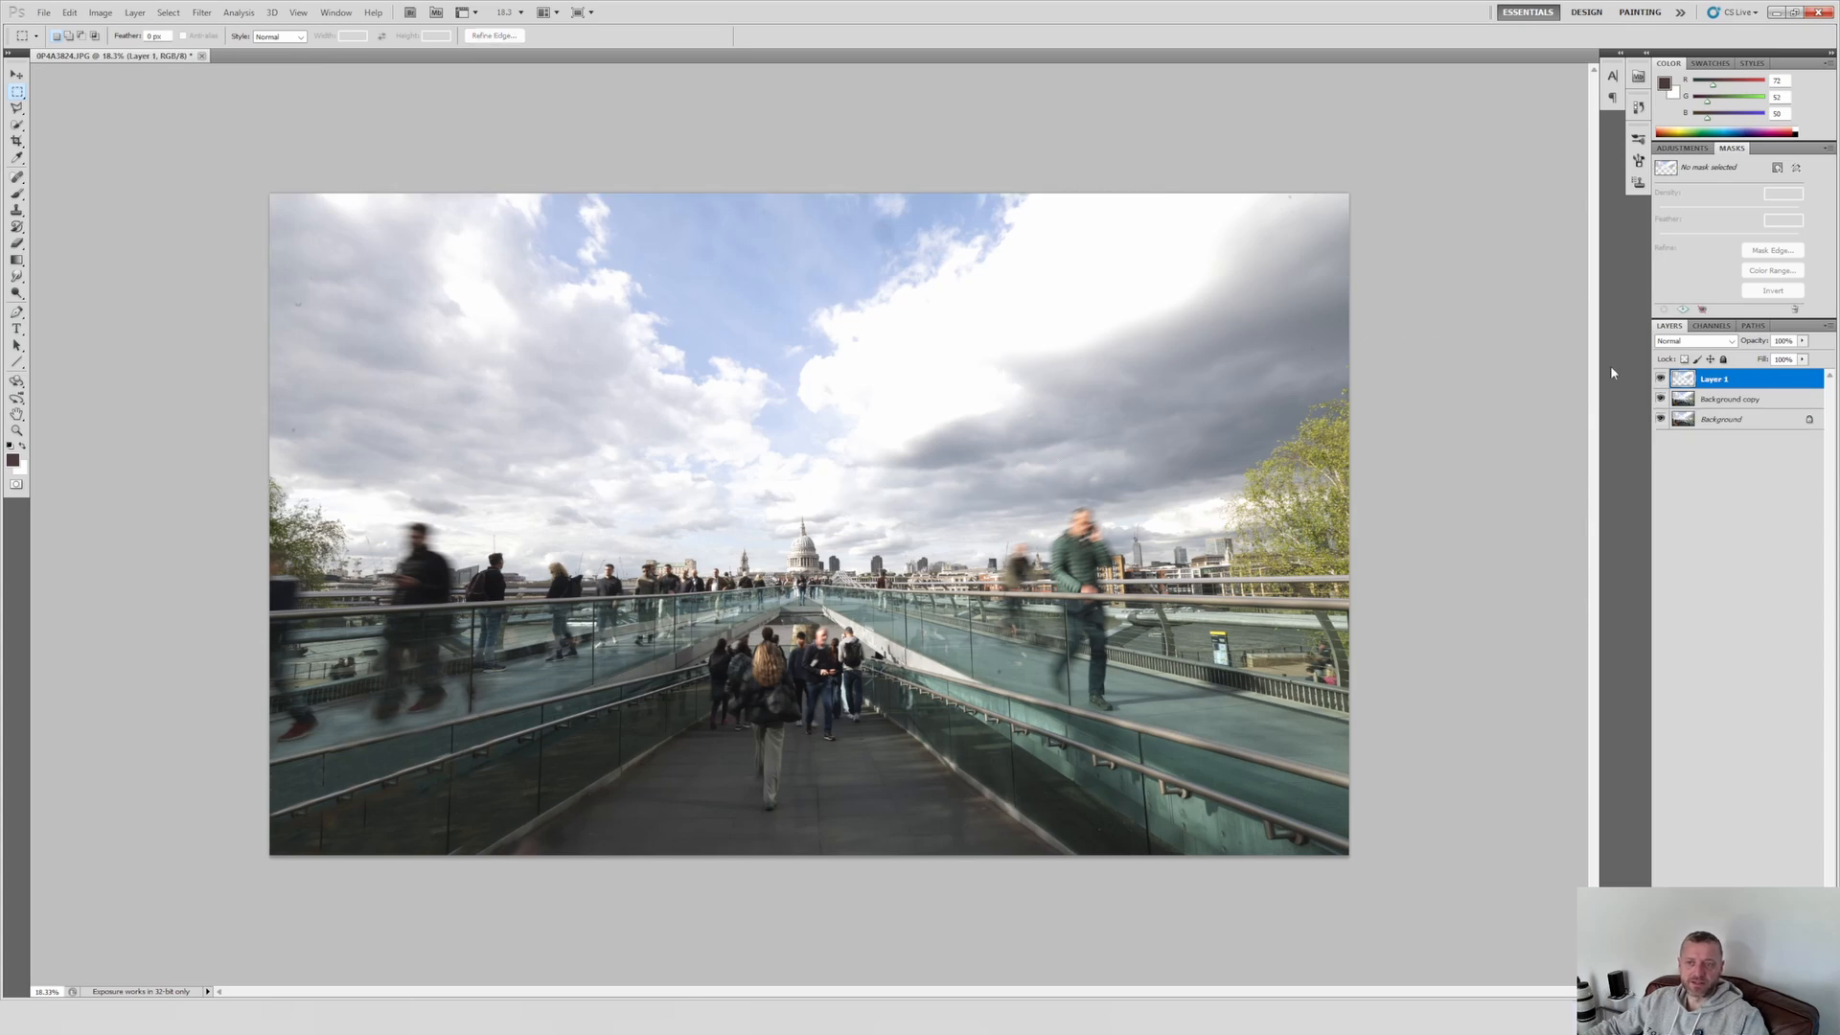
pyautogui.press('v')
pyautogui.moveTo(464, 341); pyautogui.dragTo(596, 327)
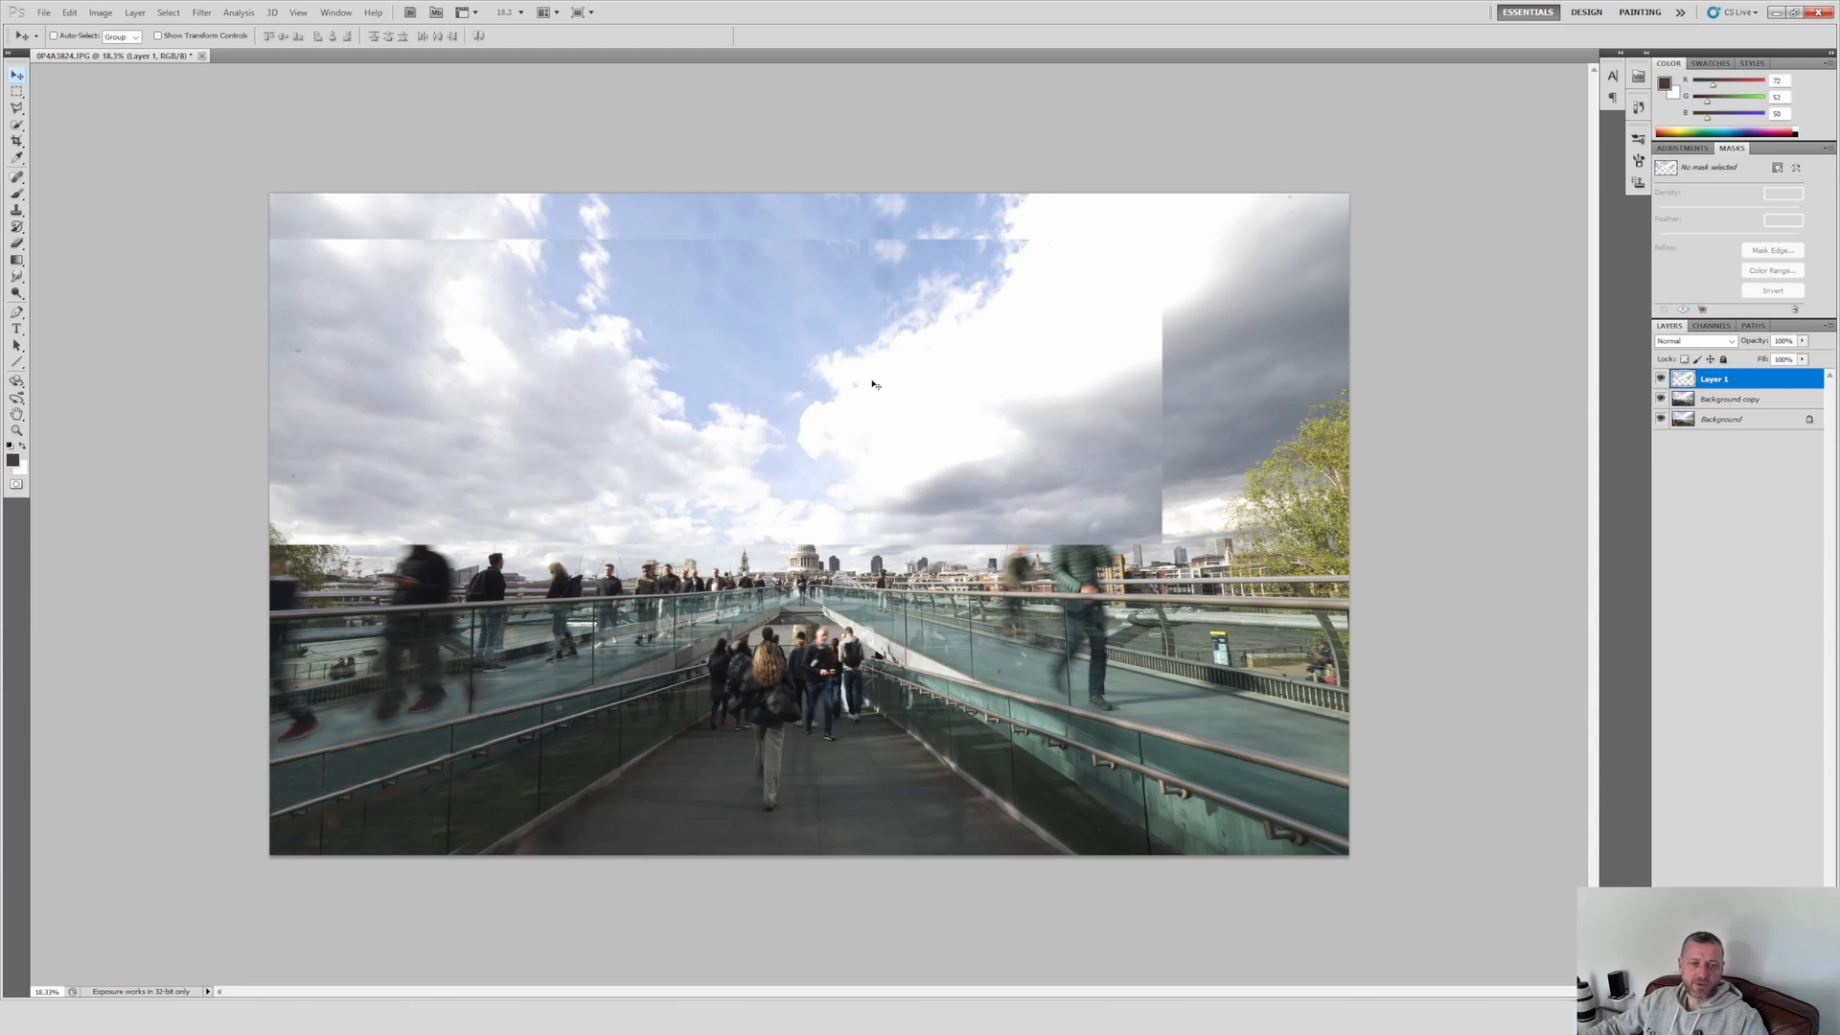
# Step: Add a layer mask to Layer 1 and paint it with a large soft black brush along the copied sky's lower and right edges
pyautogui.click(1717, 993)
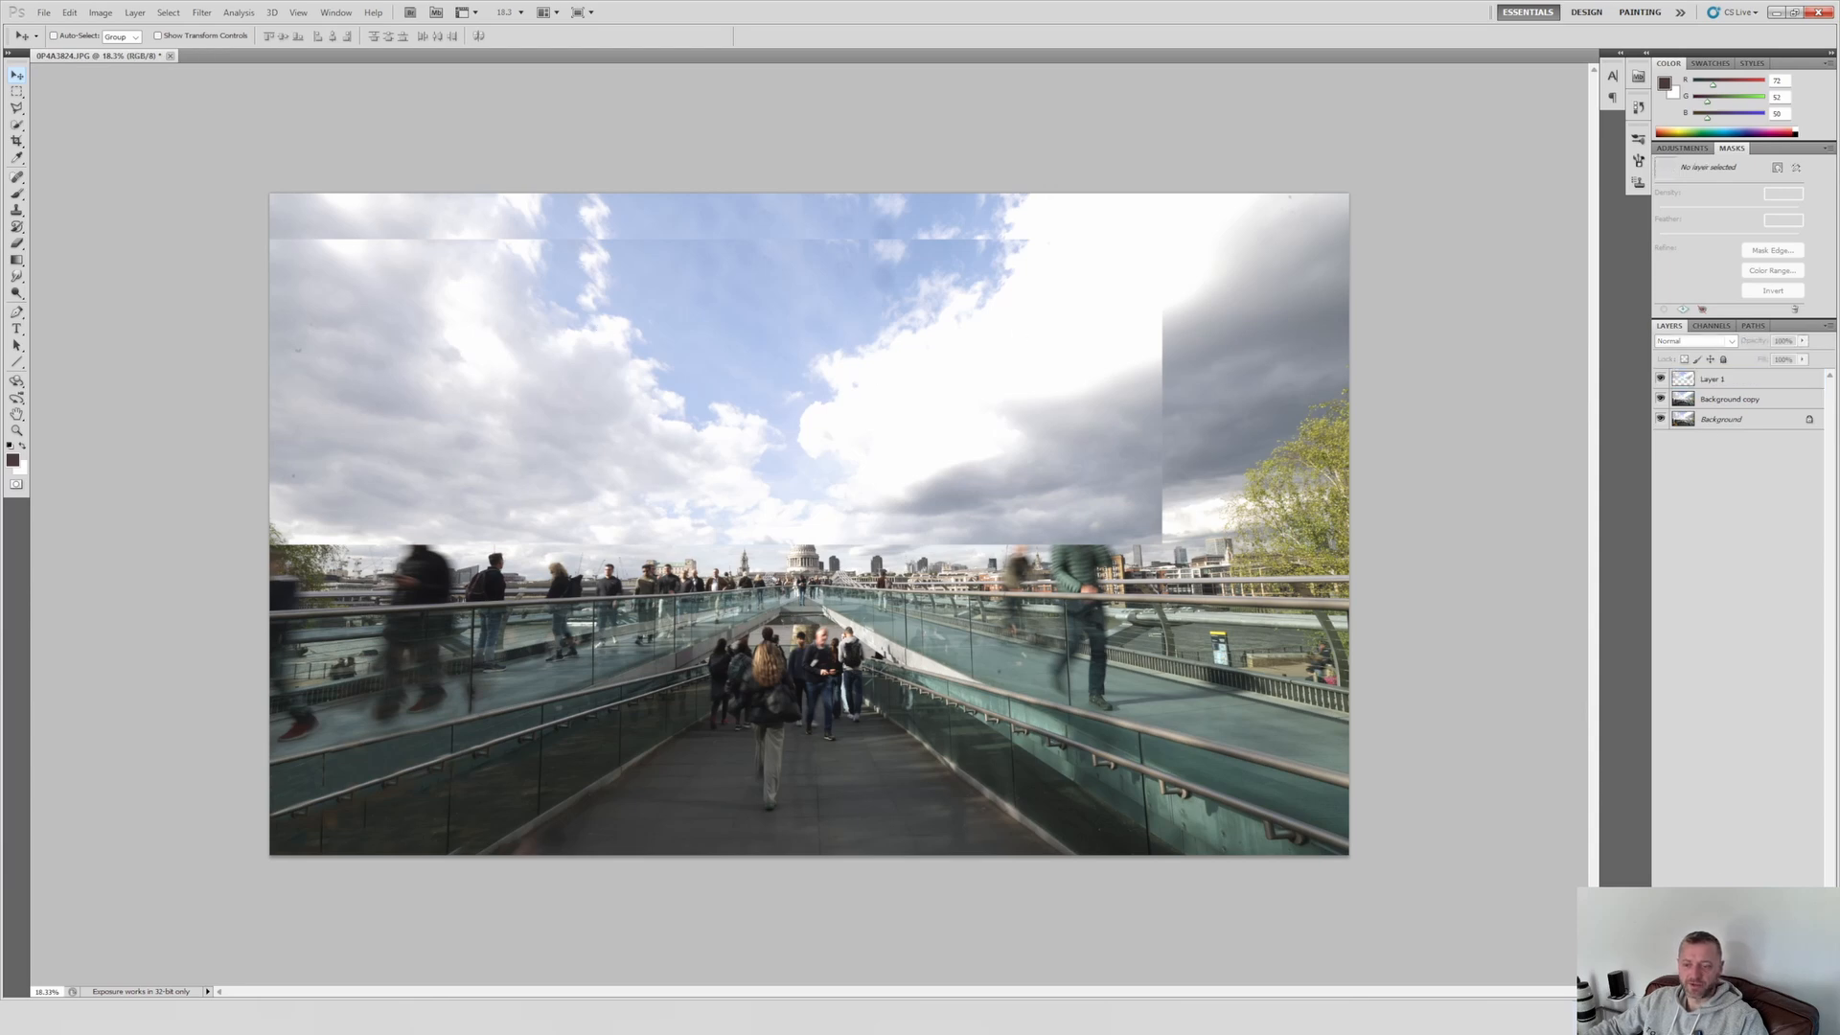
pyautogui.click(17, 198)
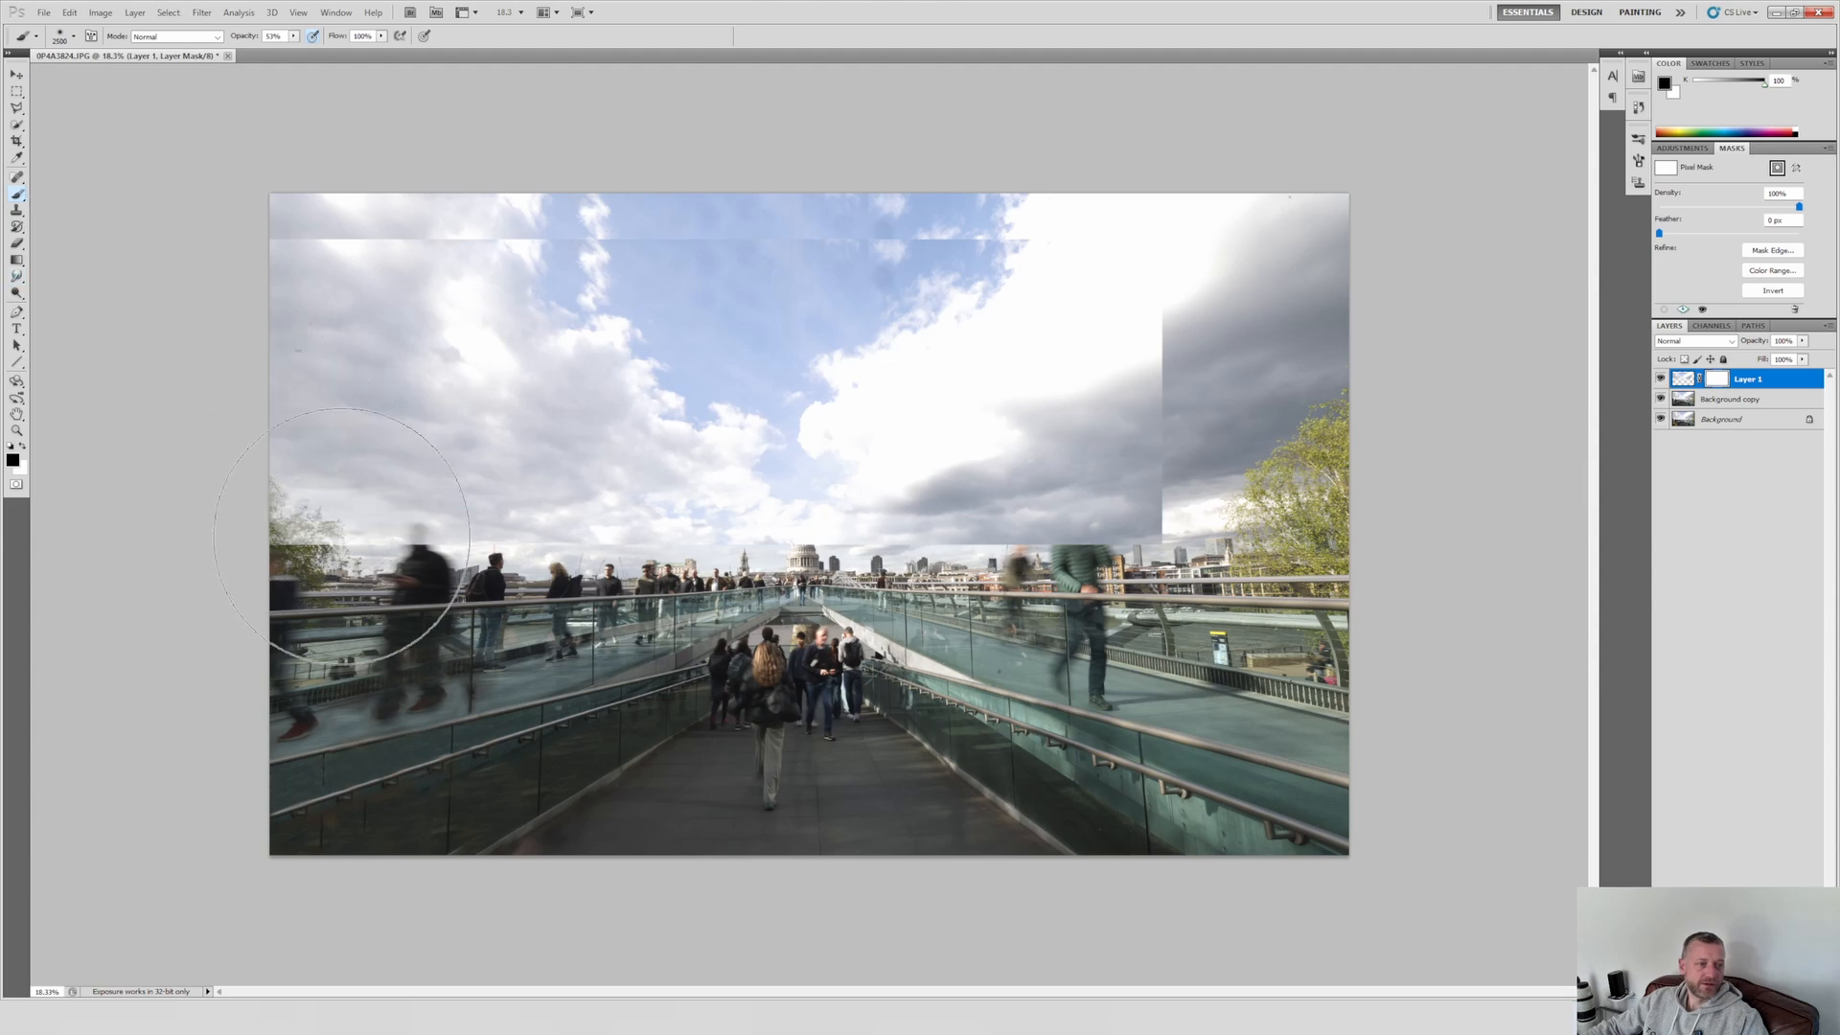
pyautogui.moveTo(234, 548)
pyautogui.mouseDown()
pyautogui.moveTo(293, 594)
pyautogui.moveTo(377, 618)
pyautogui.mouseUp()
pyautogui.moveTo(594, 616)
pyautogui.mouseDown()
pyautogui.moveTo(895, 633)
pyautogui.moveTo(753, 642)
pyautogui.moveTo(1003, 624)
pyautogui.moveTo(1146, 562)
pyautogui.moveTo(1189, 483)
pyautogui.moveTo(1215, 483)
pyautogui.moveTo(1184, 541)
pyautogui.mouseUp()
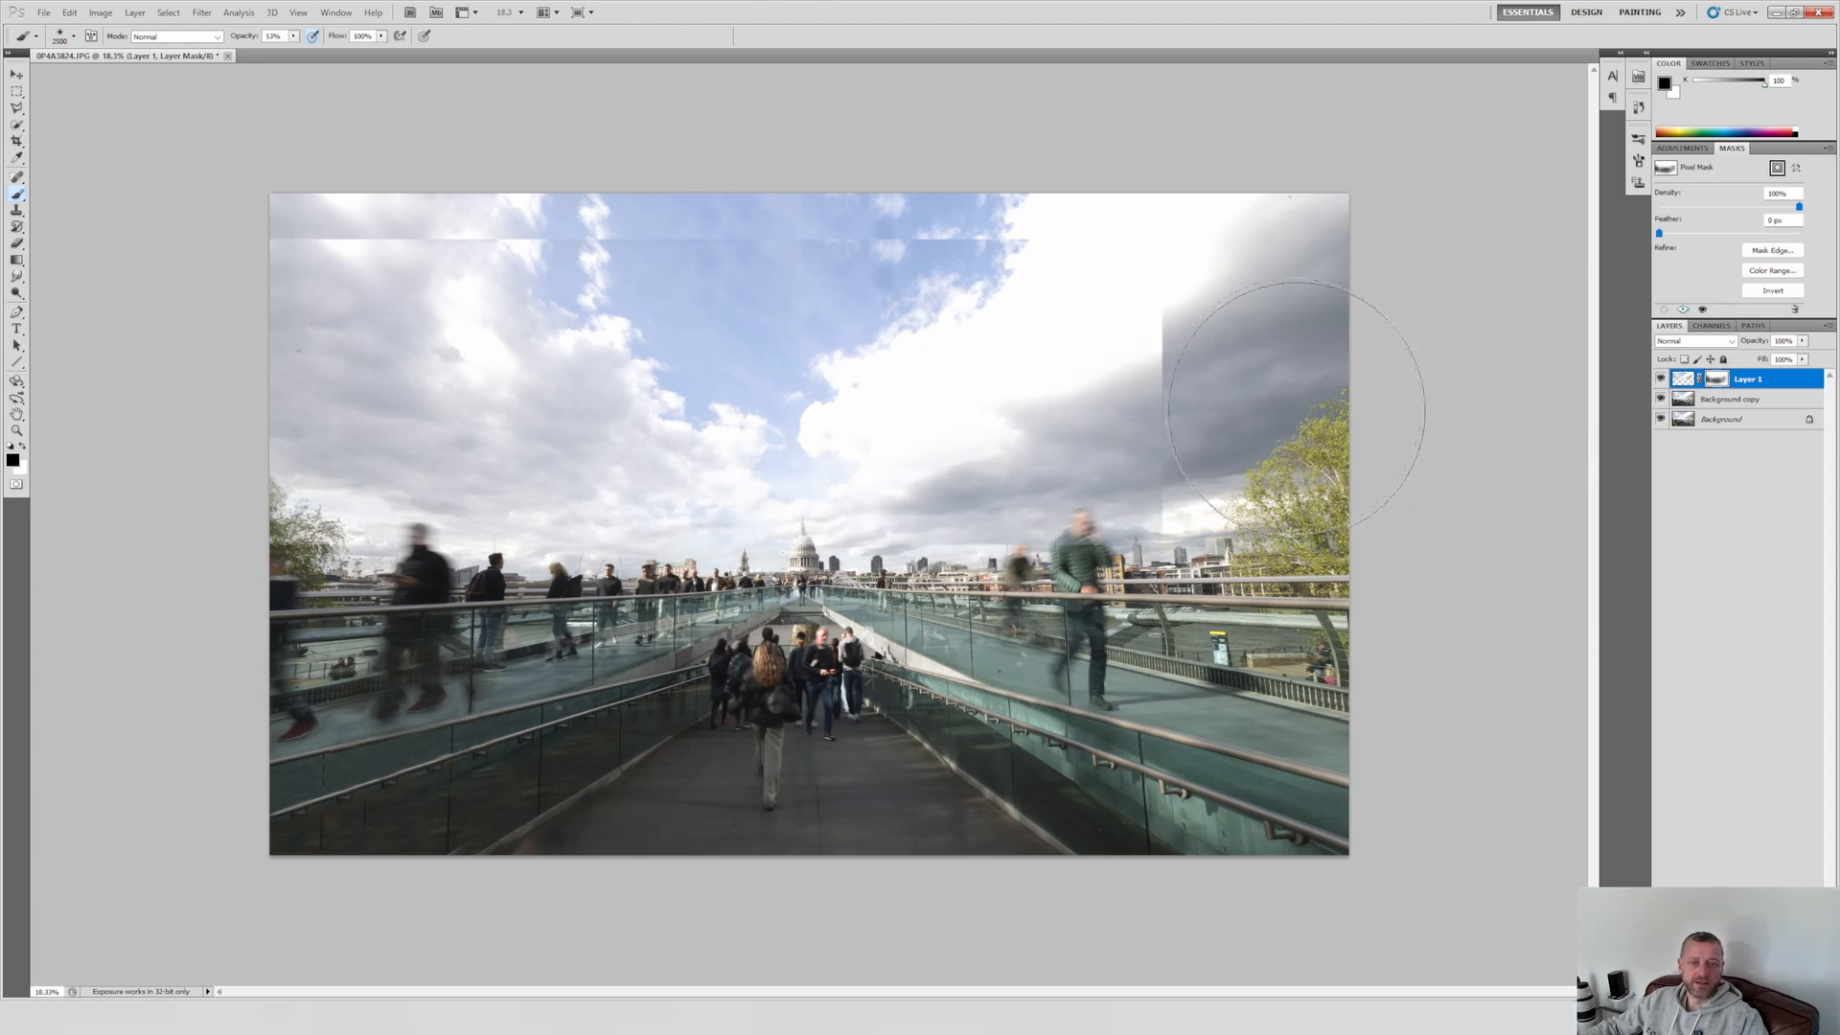
pyautogui.moveTo(1234, 476)
pyautogui.mouseDown()
pyautogui.moveTo(1241, 310)
pyautogui.moveTo(1269, 383)
pyautogui.moveTo(1213, 460)
pyautogui.moveTo(1342, 294)
pyautogui.moveTo(1232, 335)
pyautogui.moveTo(1259, 445)
pyautogui.moveTo(1252, 349)
pyautogui.mouseUp()
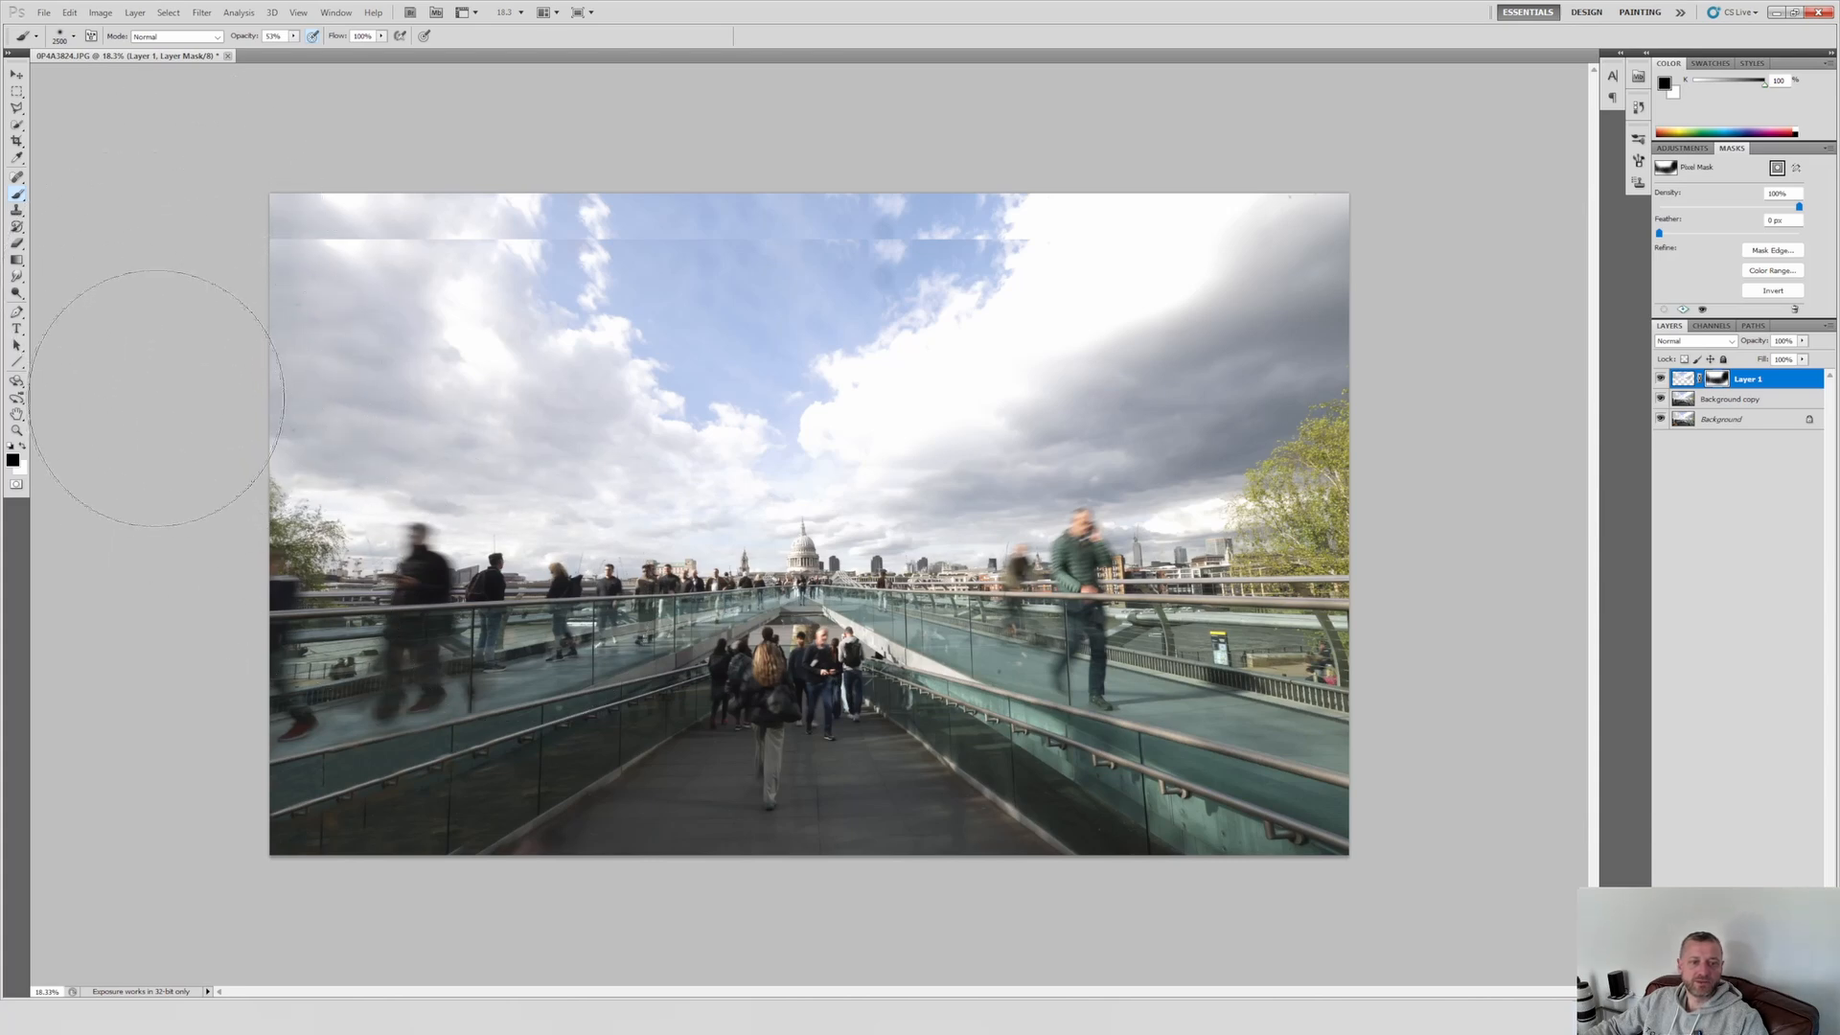
# Step: Crop off the strip above the moved sky to remove the visible seam, keeping the rest of the photo
pyautogui.press('c')
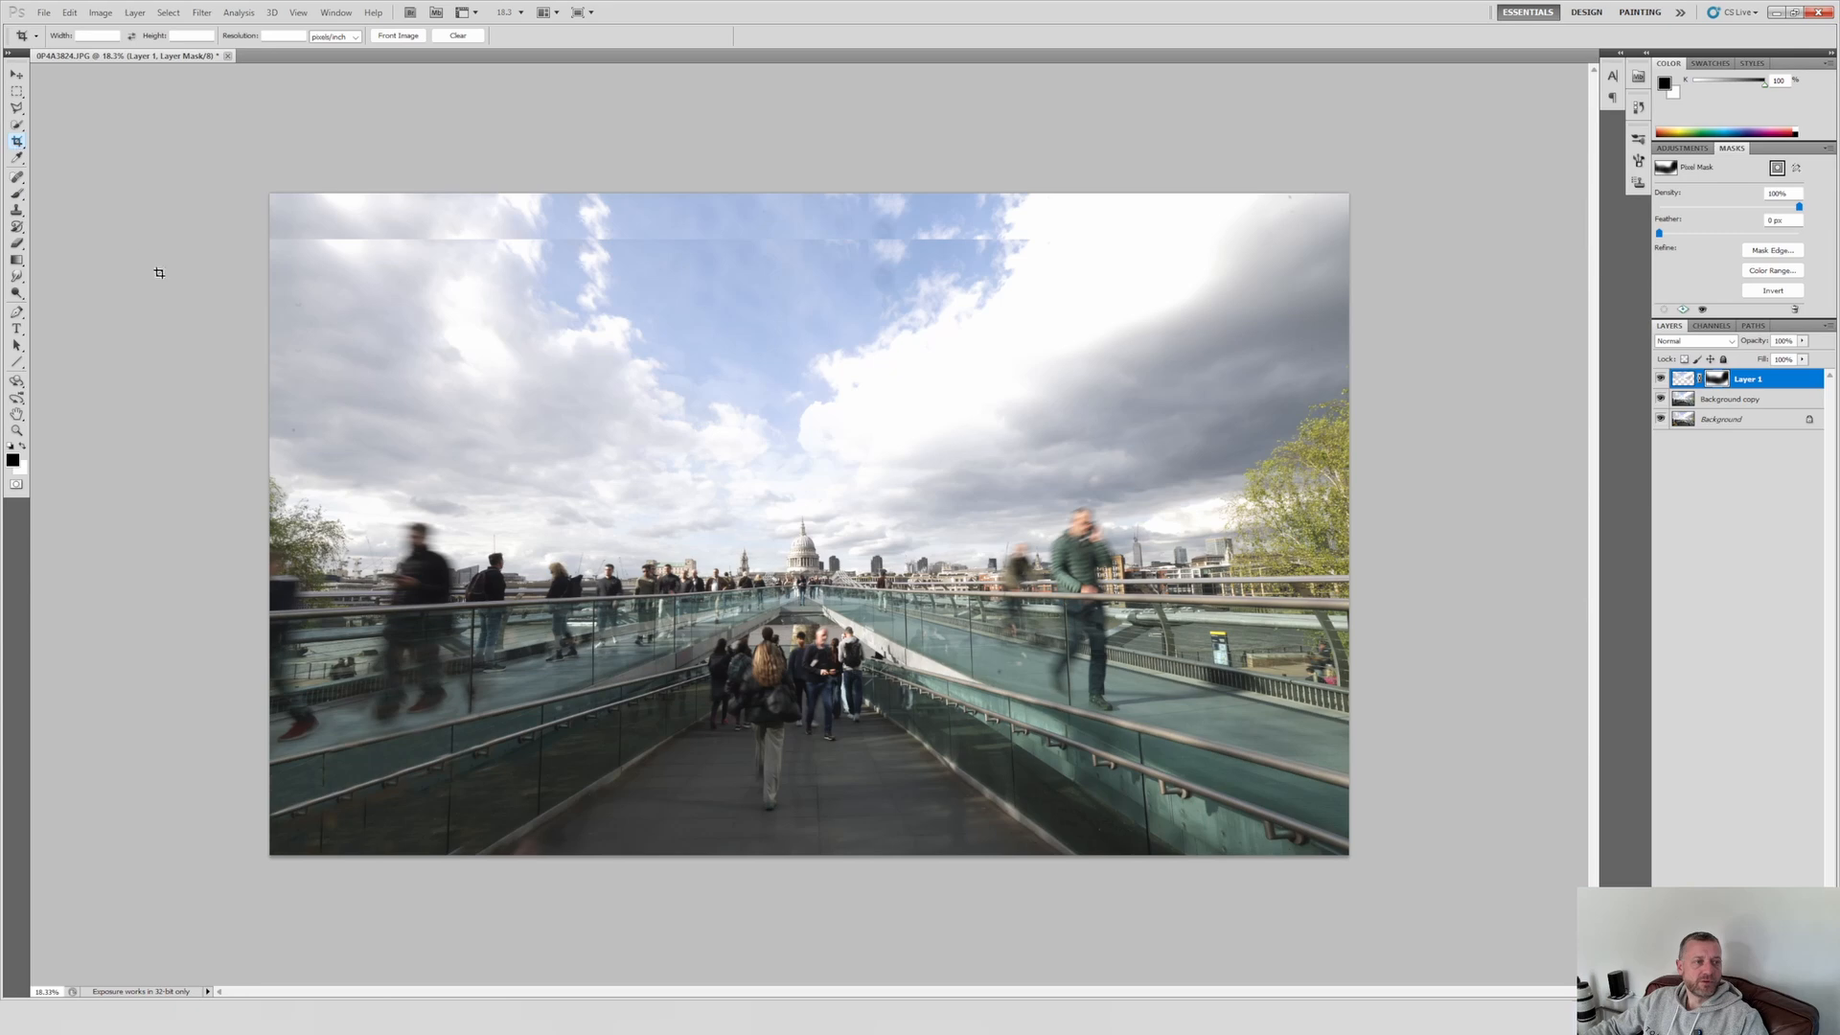
pyautogui.moveTo(252, 240); pyautogui.dragTo(1388, 881)
pyautogui.press('Return')
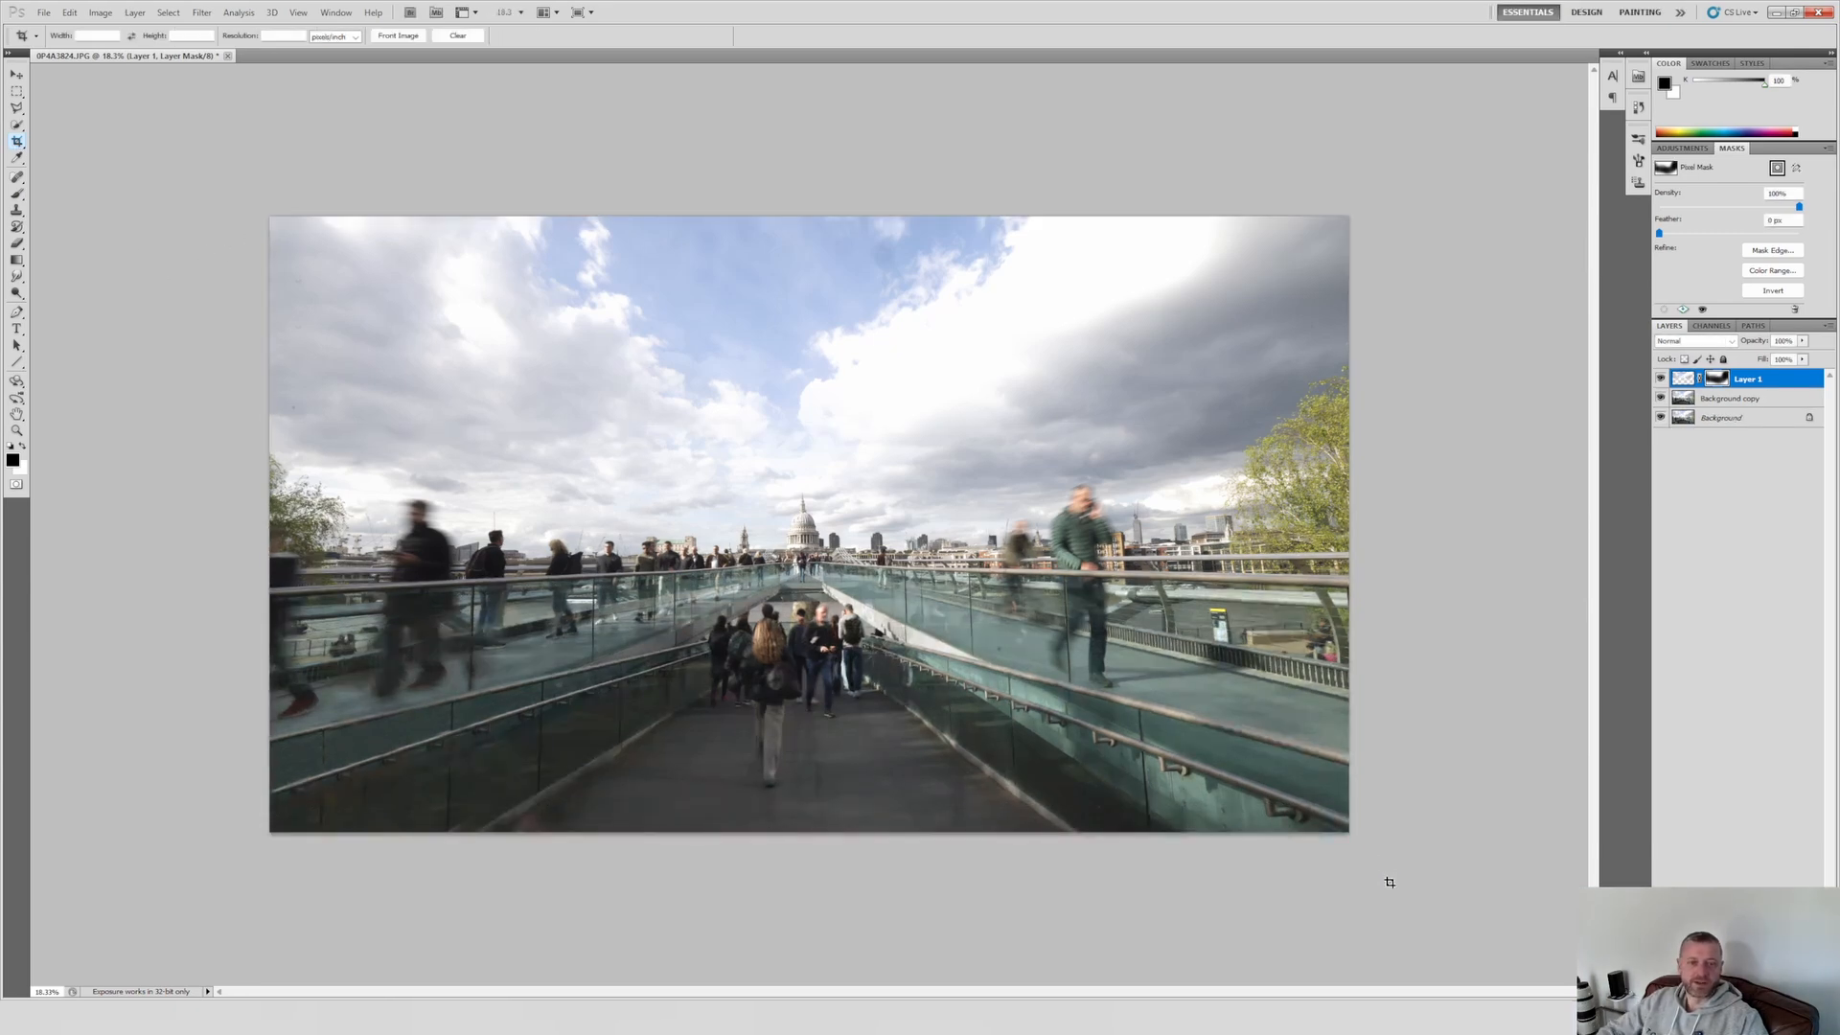
pyautogui.scroll(3, 1015, 706)
pyautogui.scroll(-1, 1033, 741)
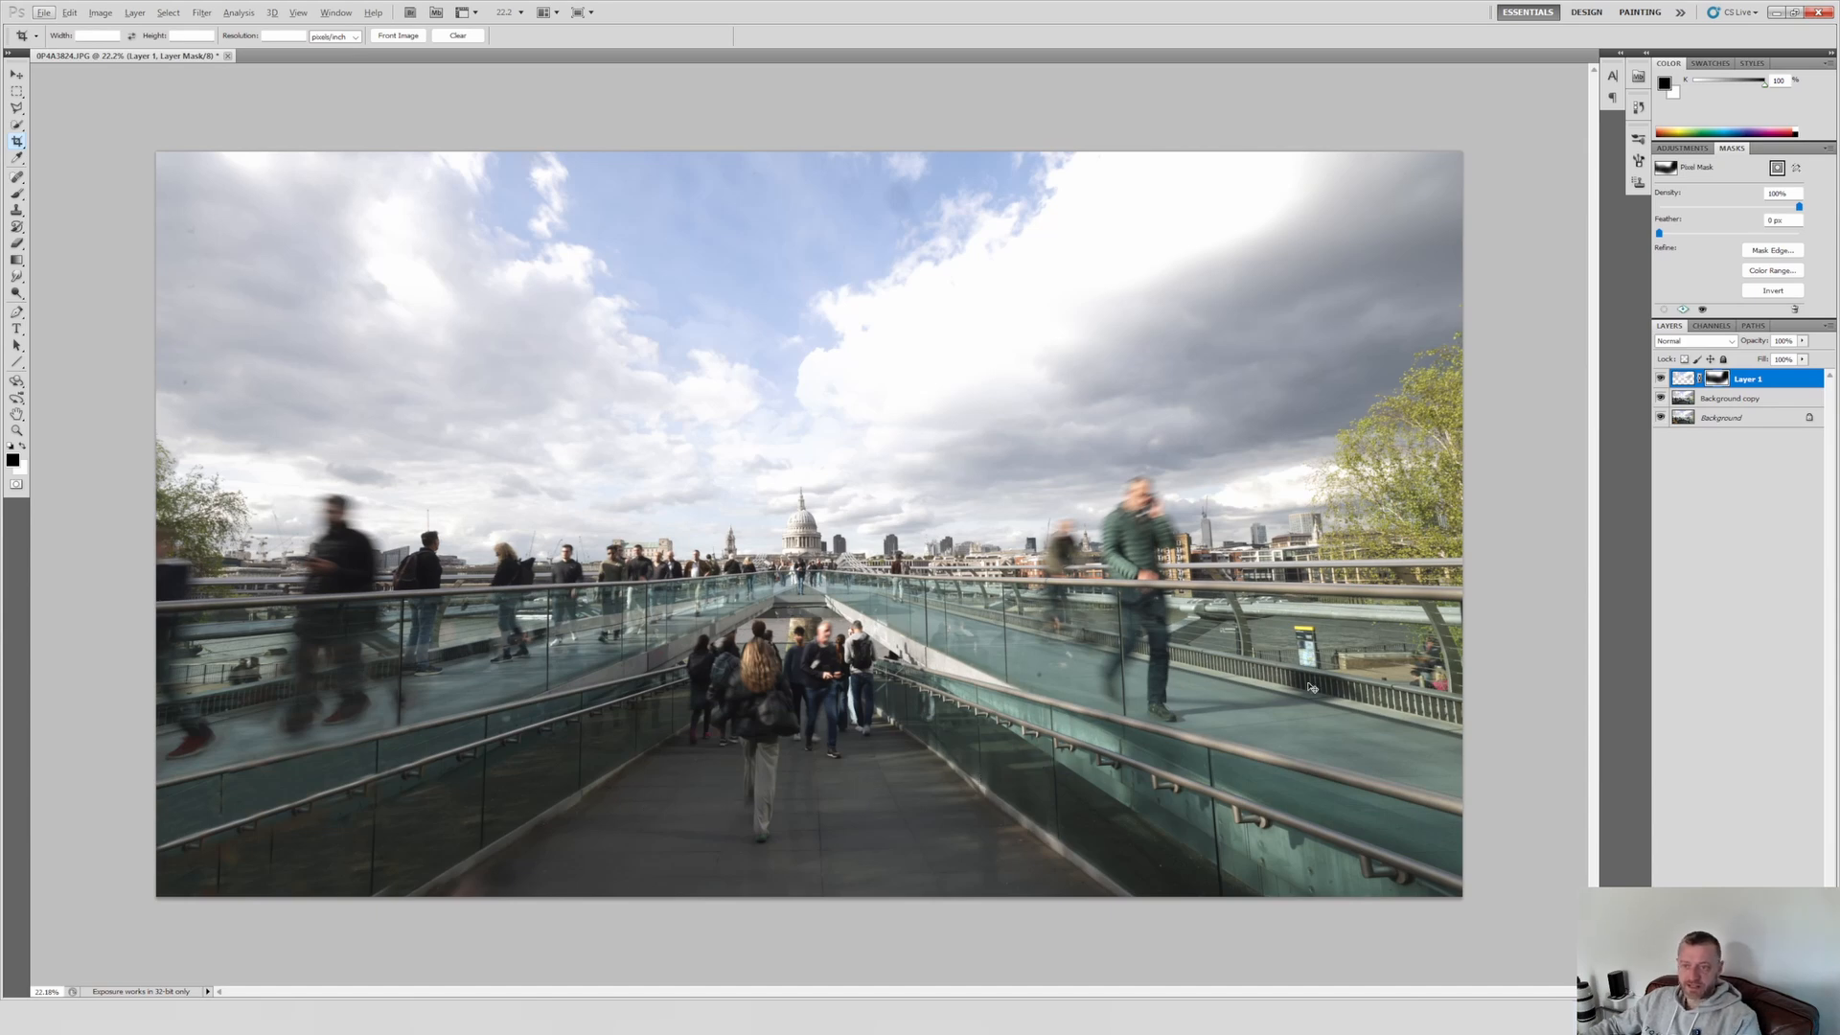
# Step: Duplicate Layer 1 and Background copy together and merge the two duplicates into a single layer
pyautogui.keyDown('ctrl'); pyautogui.click(1732, 401); pyautogui.keyUp('ctrl')
pyautogui.rightClick(1733, 400)
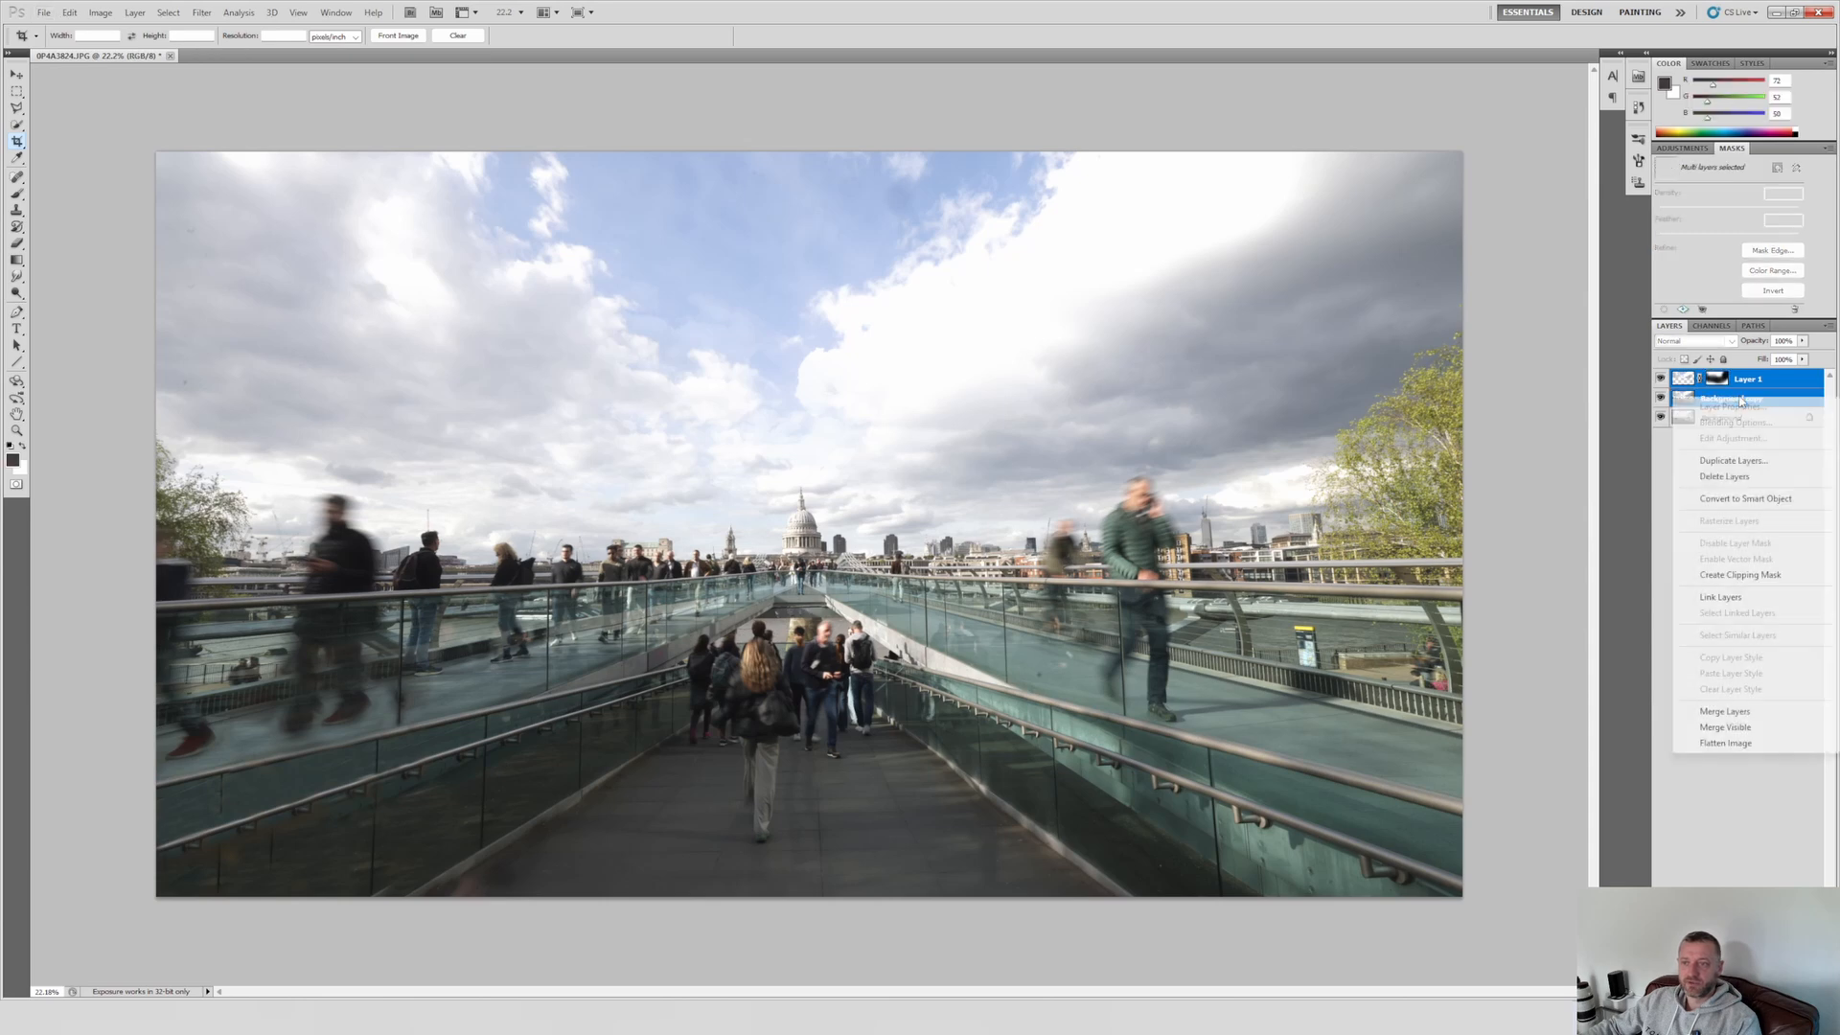
pyautogui.click(1722, 460)
pyautogui.press('Return')
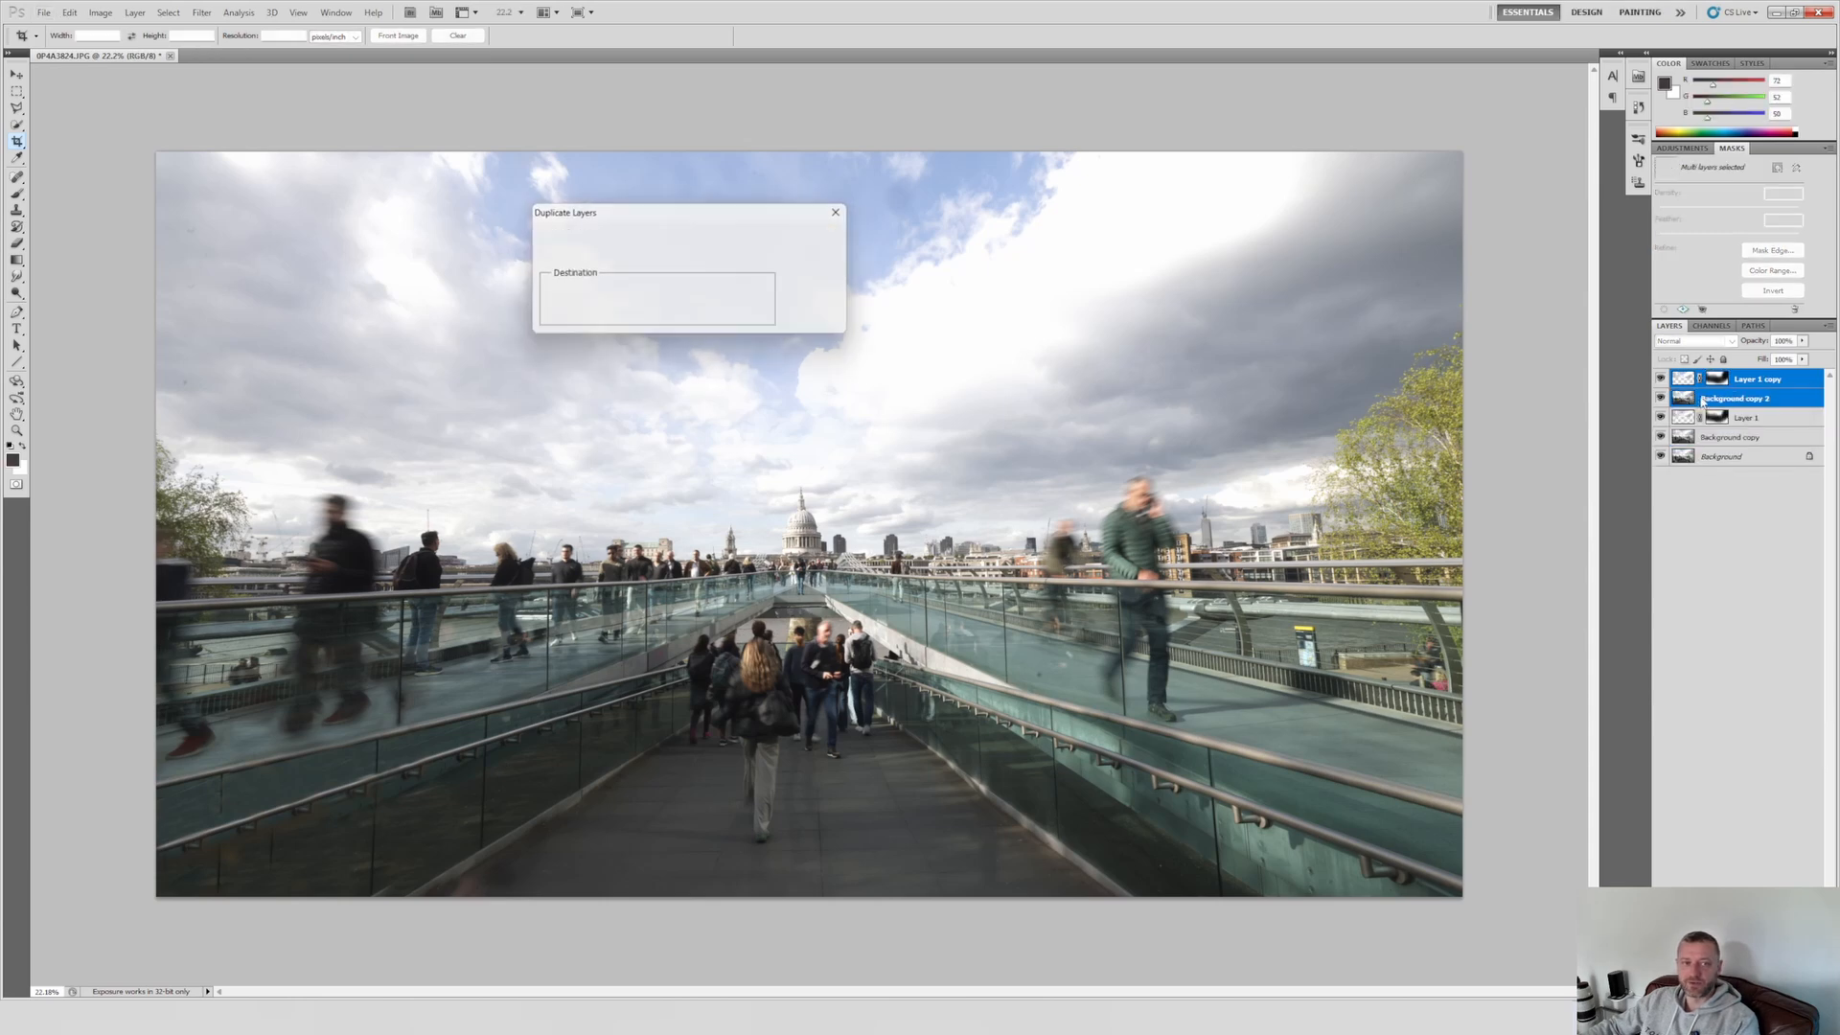
pyautogui.rightClick(1713, 395)
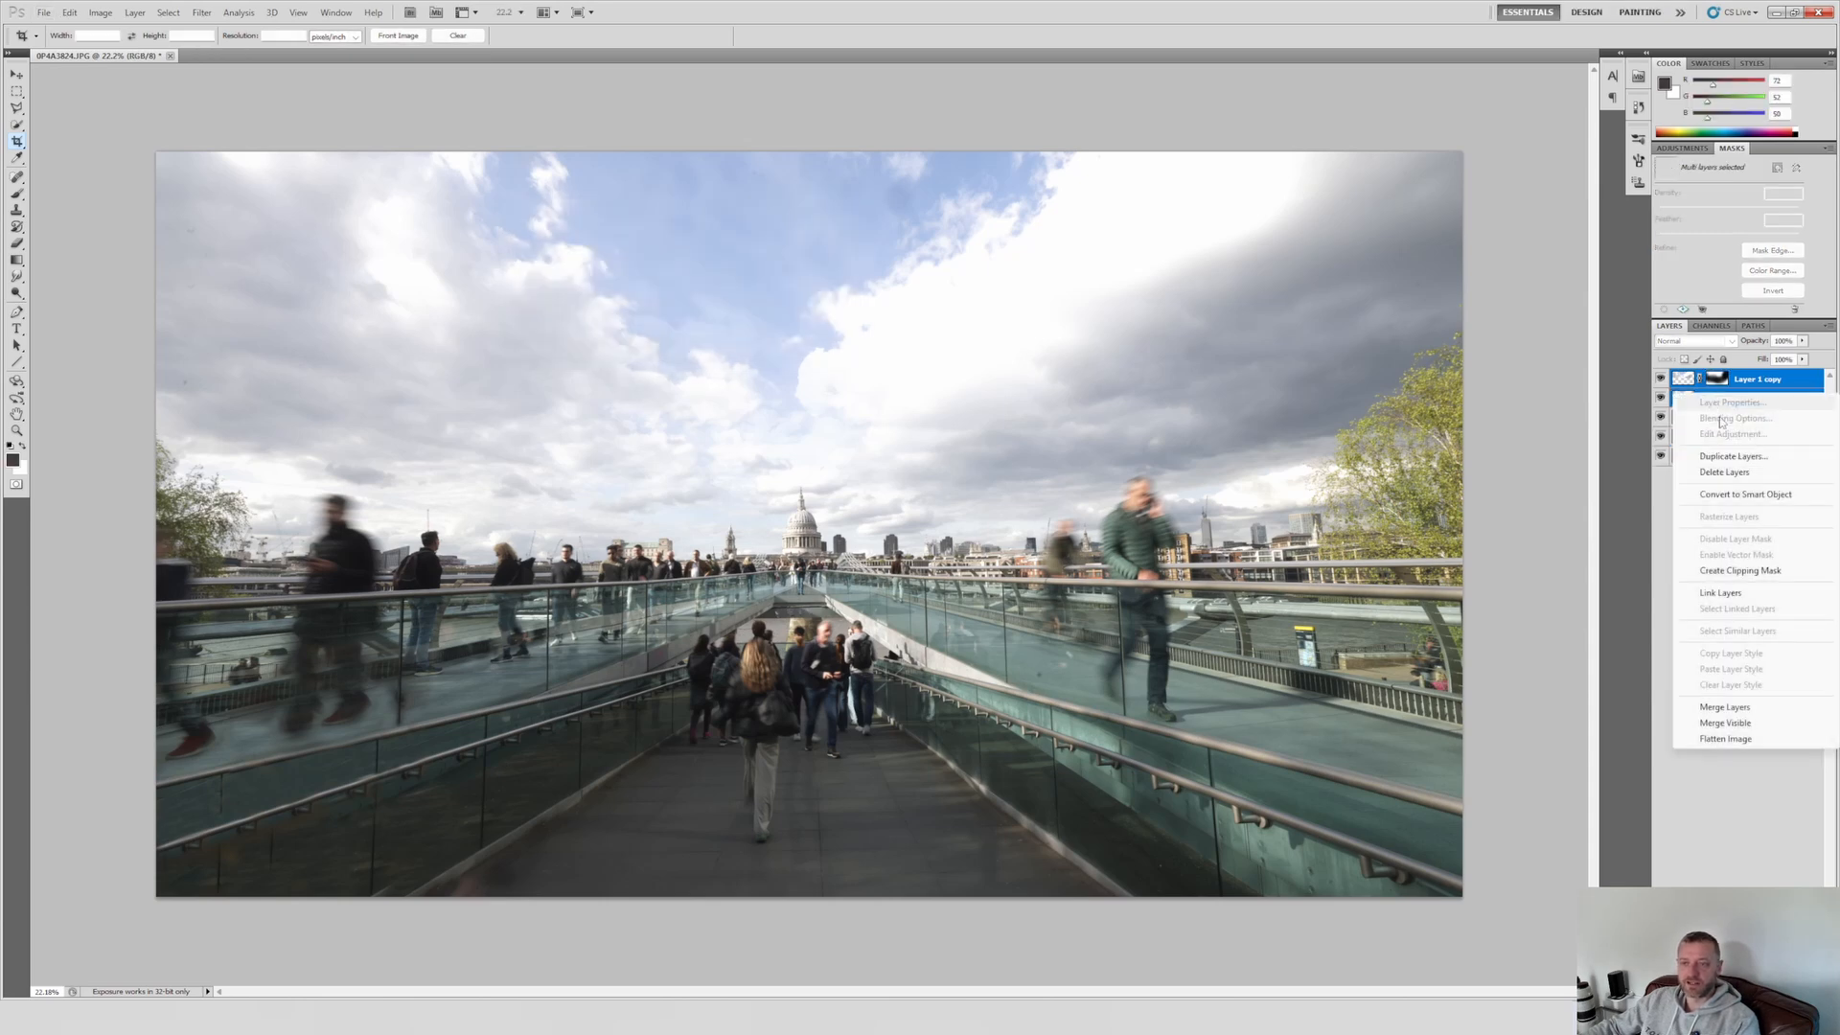
pyautogui.click(1725, 708)
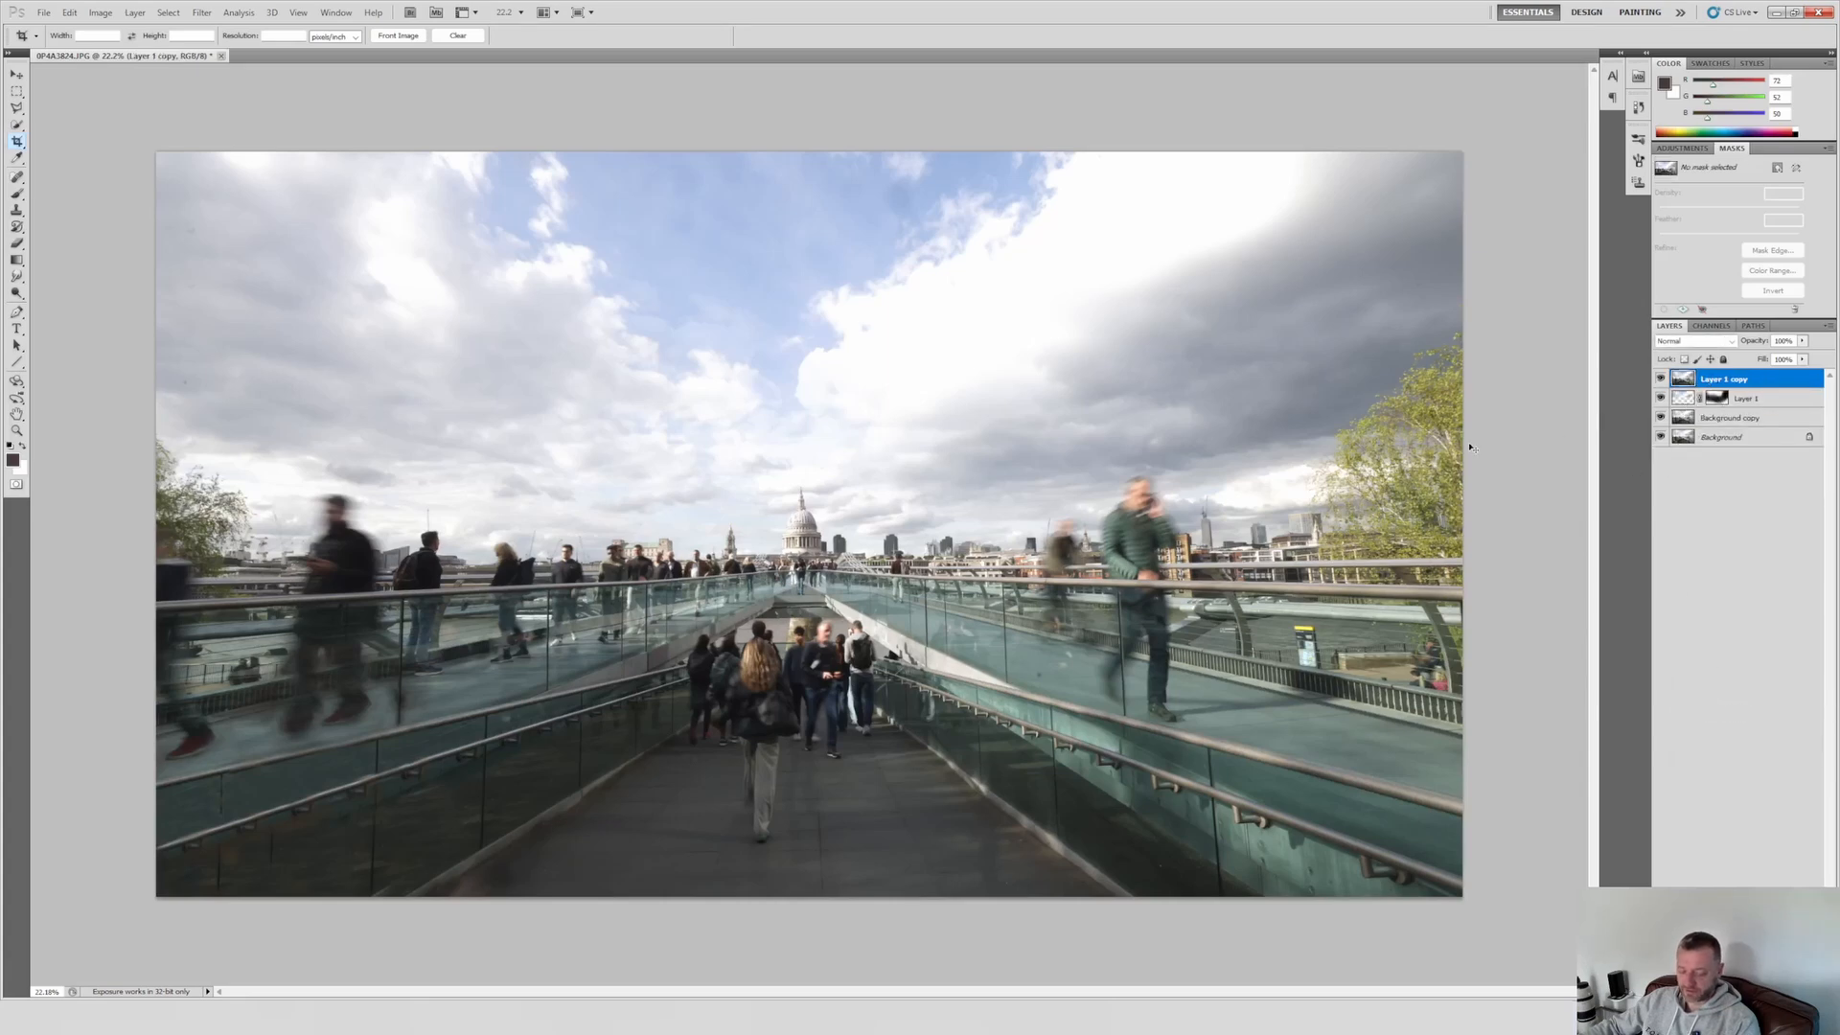
# Step: Deepen the merged layer's shadows with Levels, raising the black input level to about 12
pyautogui.hotkey('ctrl', 'l')
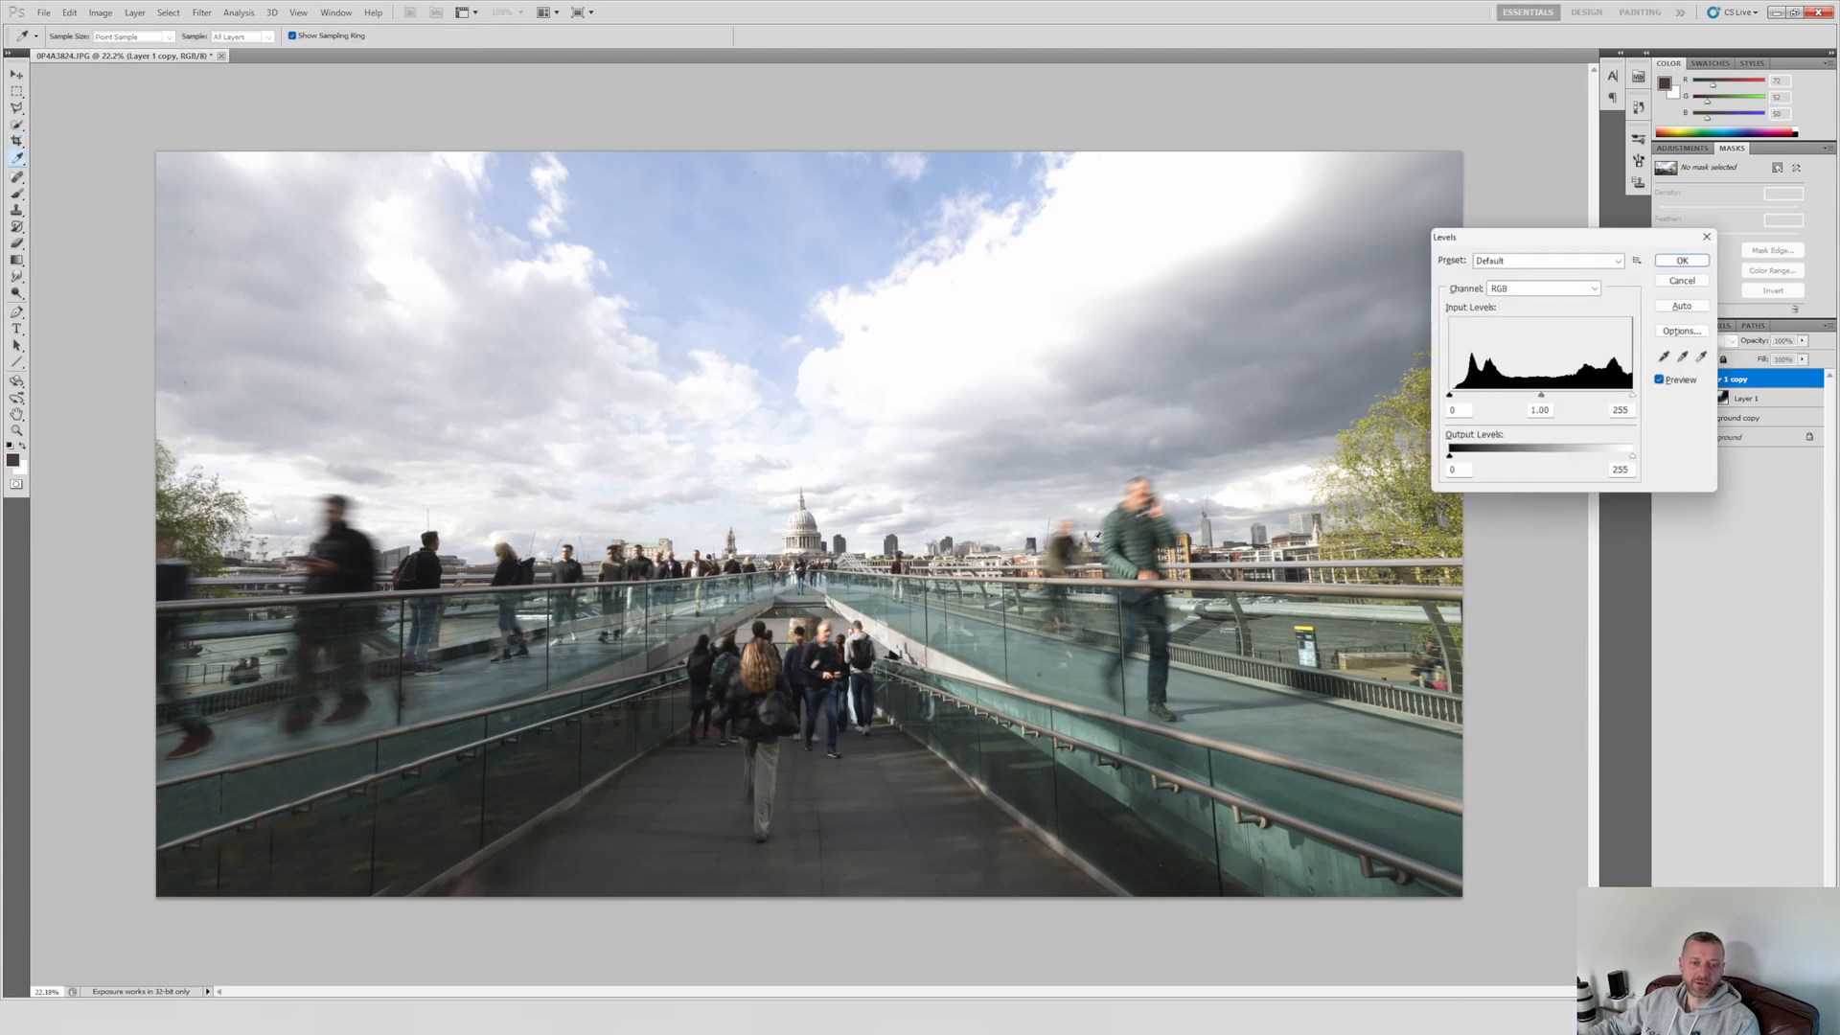
pyautogui.scroll(12, 1466, 423)
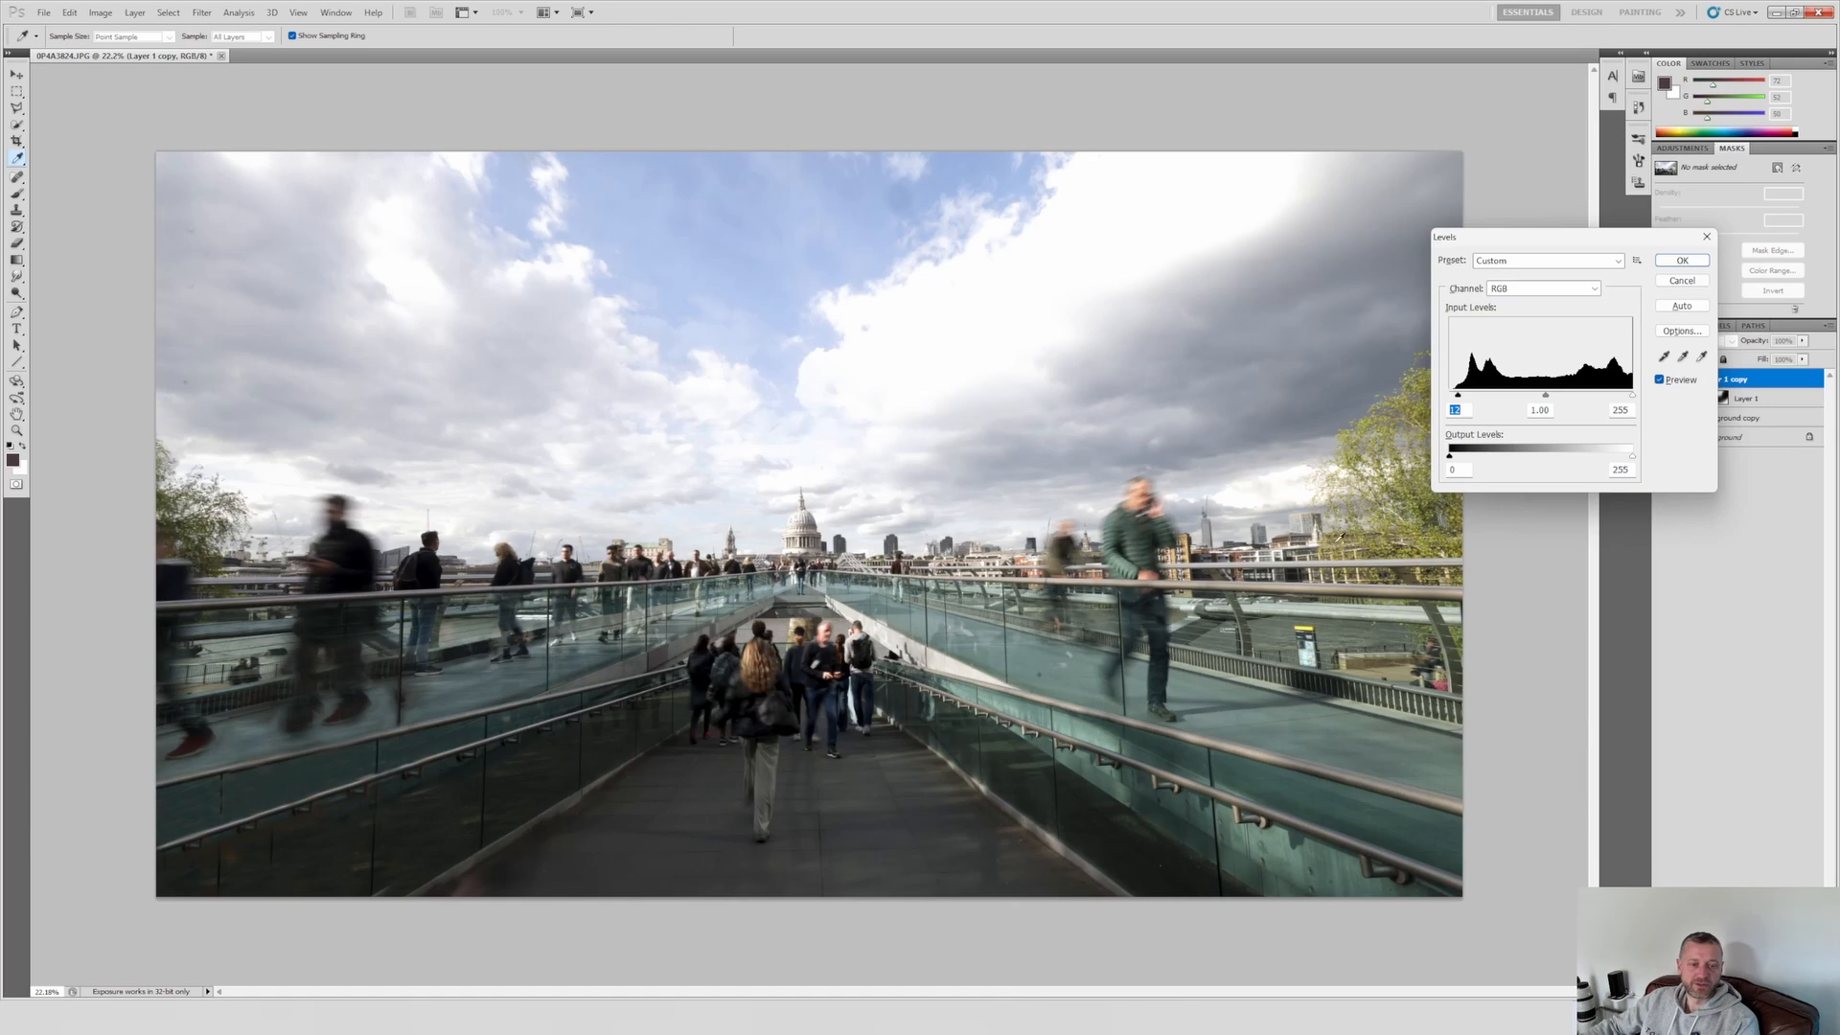
pyautogui.press('Return')
# Step: Duplicate Layer 1 copy and boost the duplicate's colours with Vibrance at about +48 plus a moderate saturation increase
pyautogui.rightClick(1747, 377)
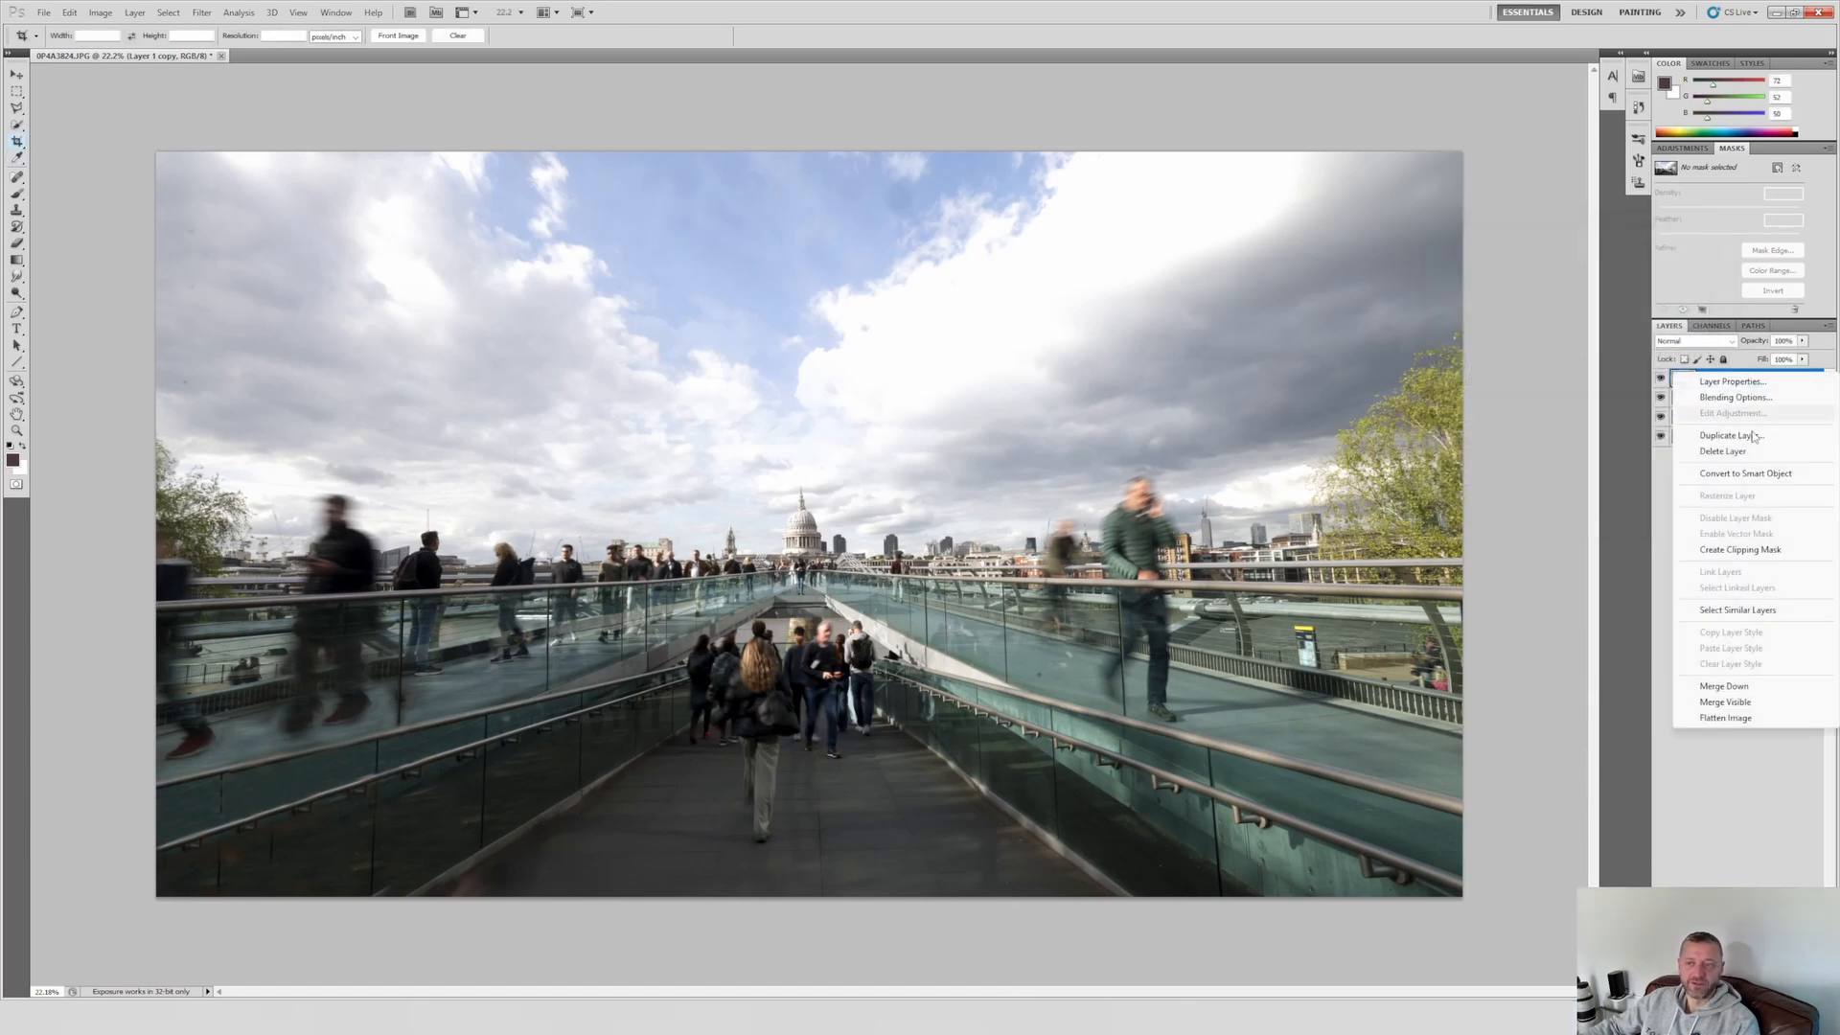
pyautogui.click(1746, 463)
pyautogui.press('Return')
pyautogui.hotkey('alt', 'i')
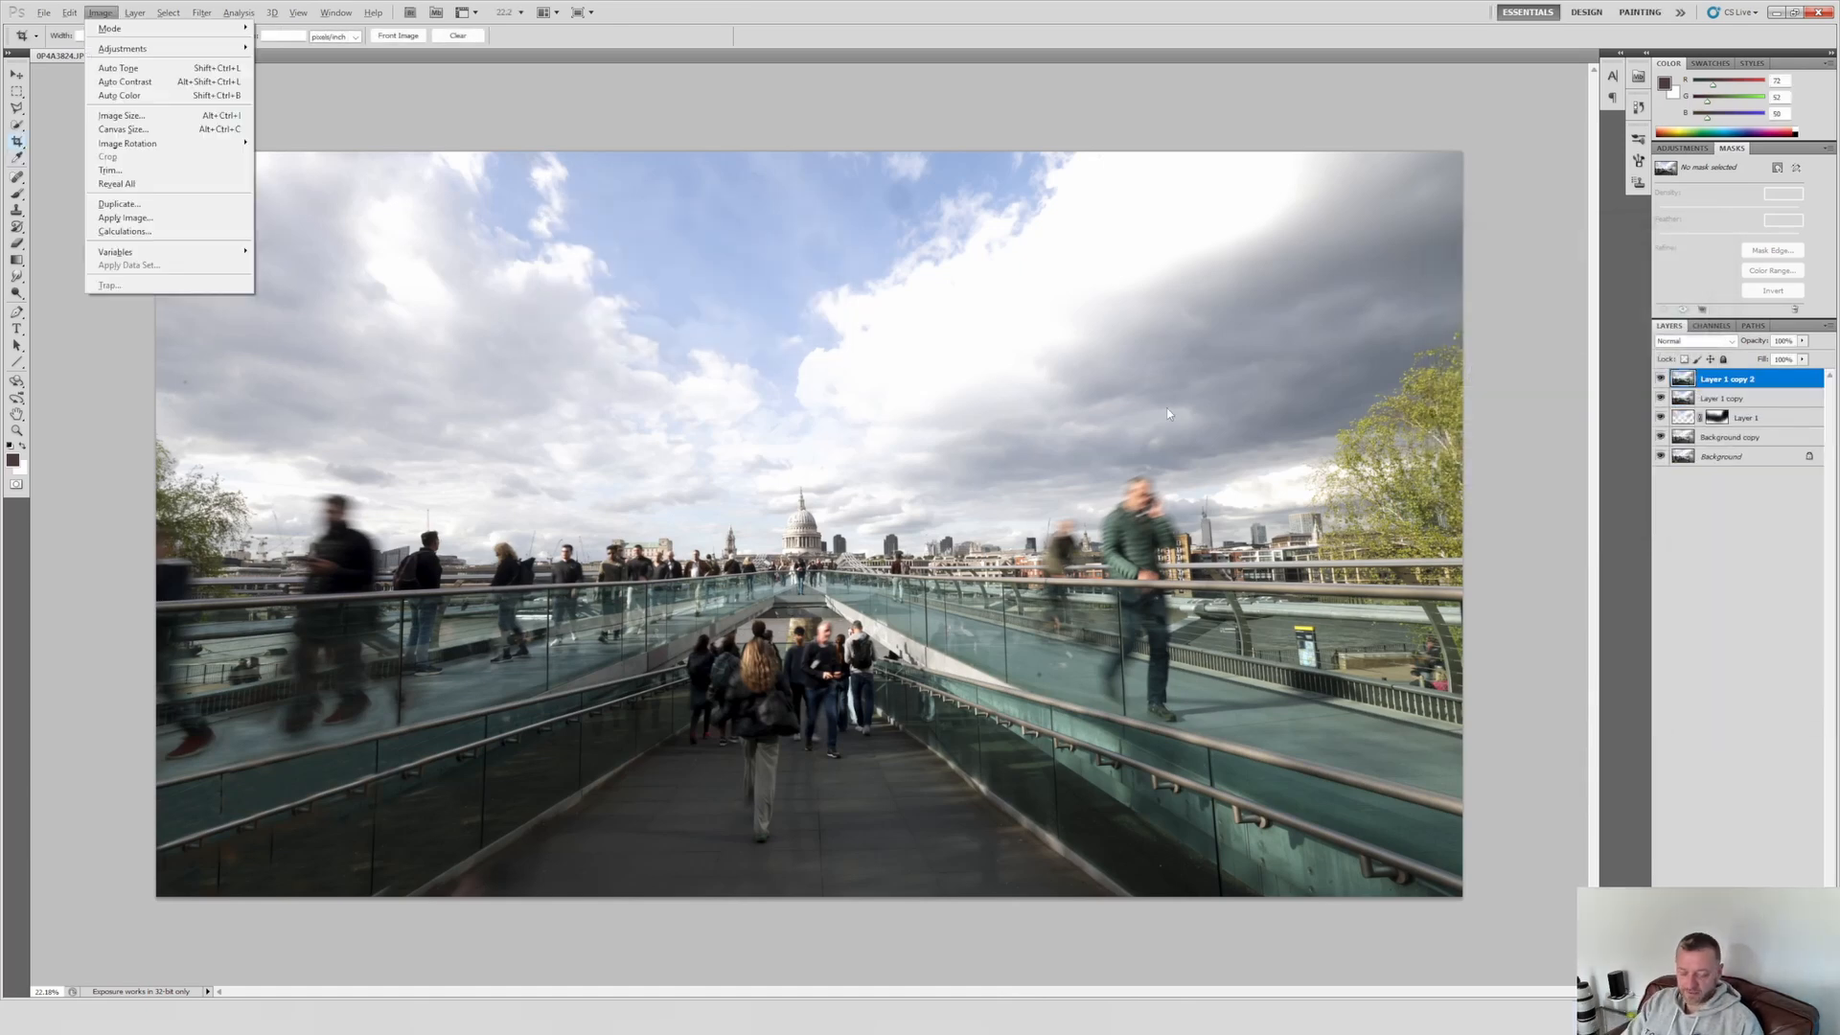
pyautogui.press('a')
pyautogui.press('v')
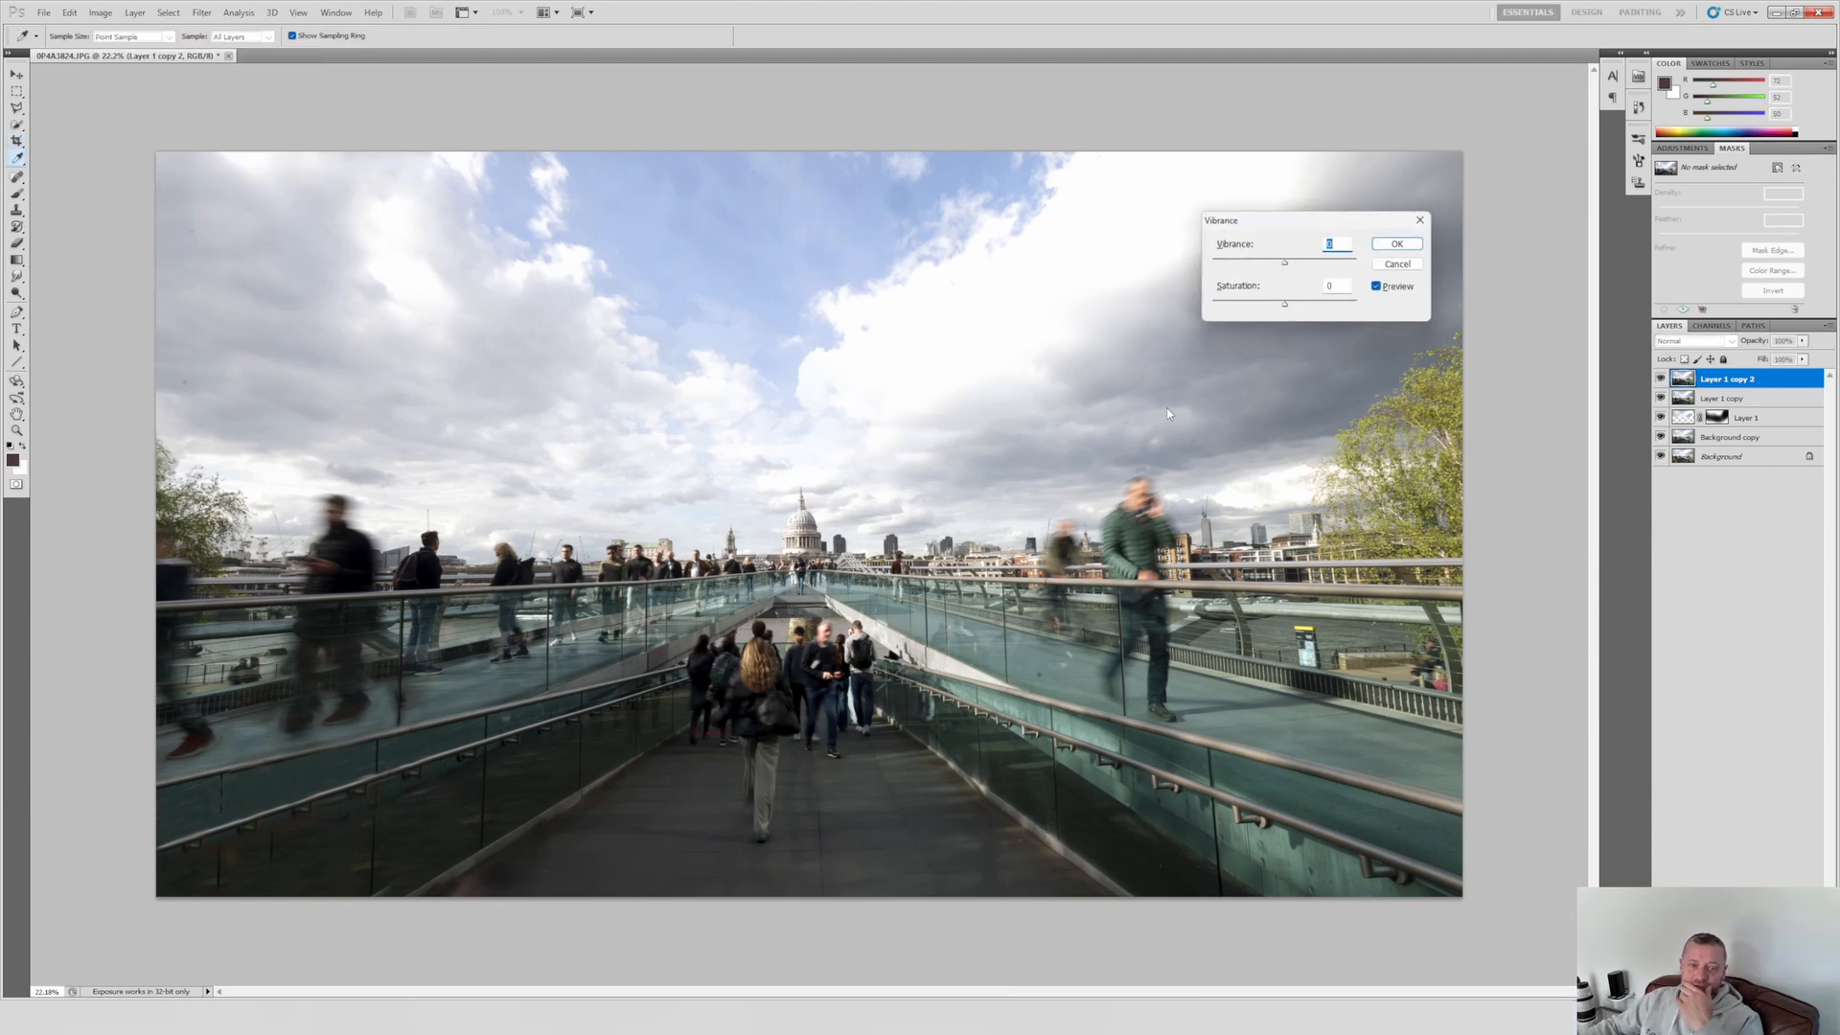
pyautogui.moveTo(1285, 270); pyautogui.dragTo(1319, 275)
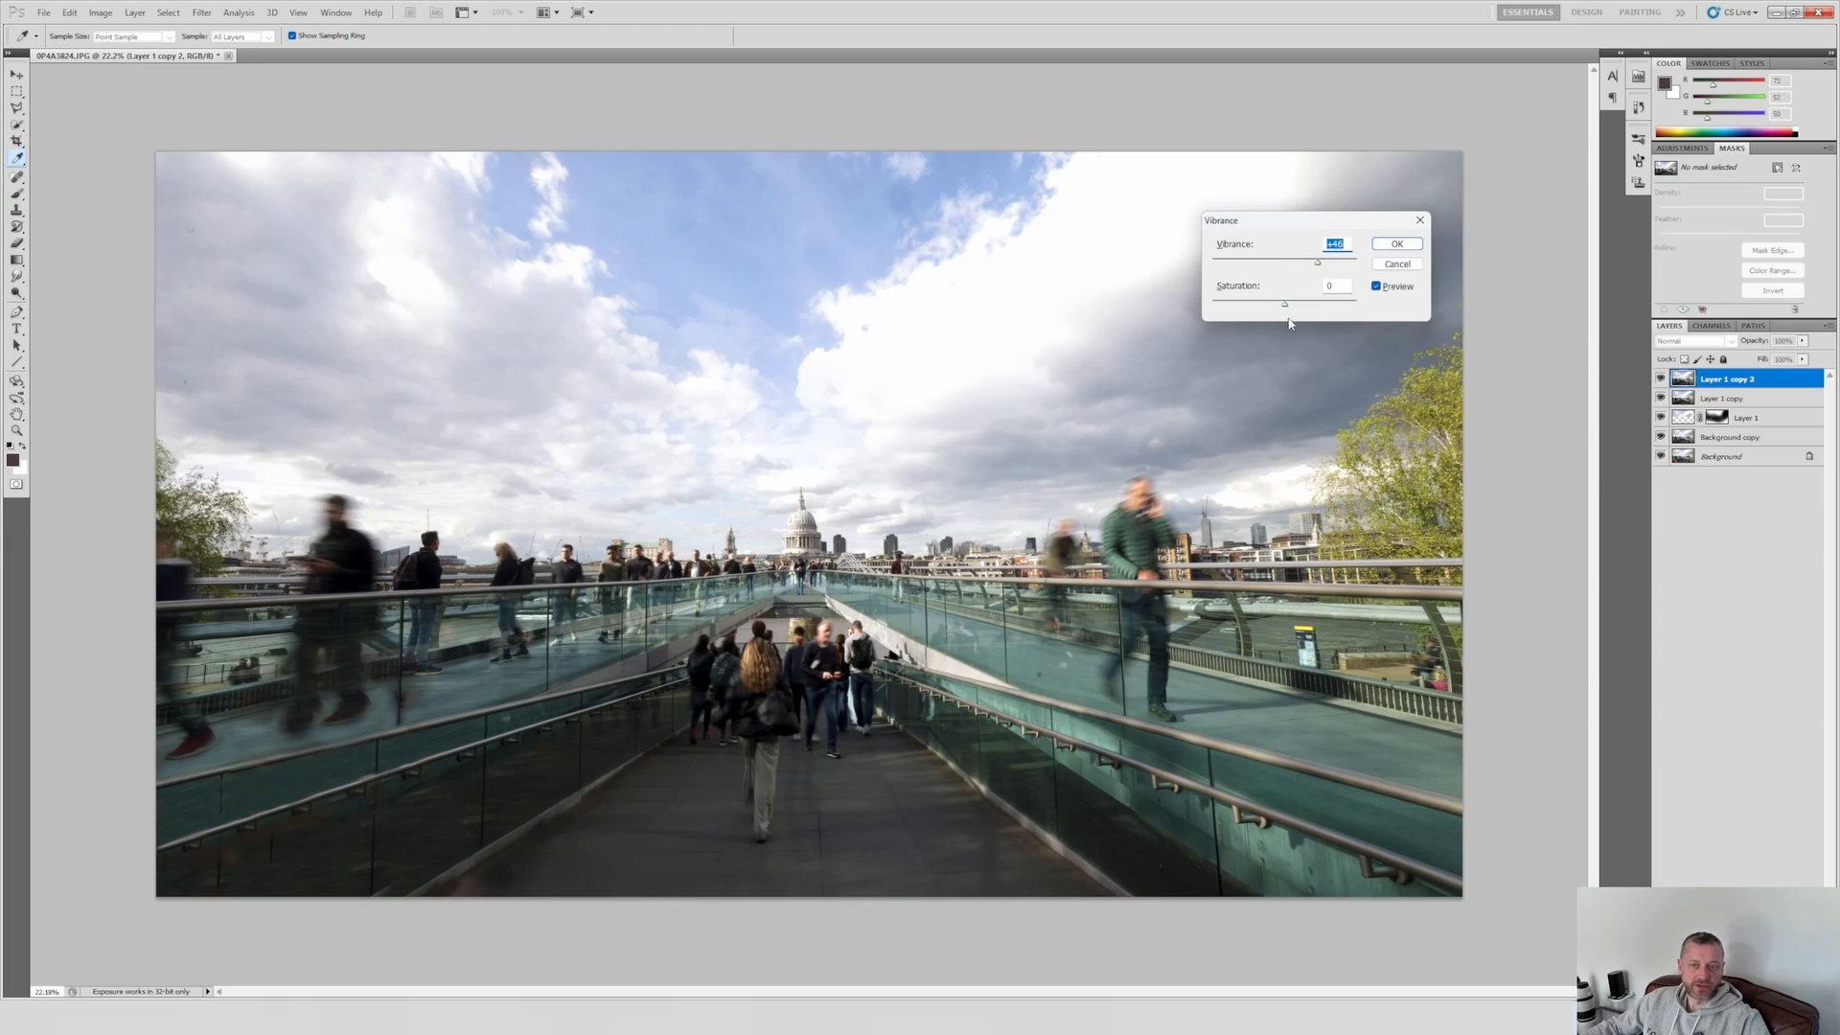
pyautogui.moveTo(1286, 308); pyautogui.dragTo(1305, 310)
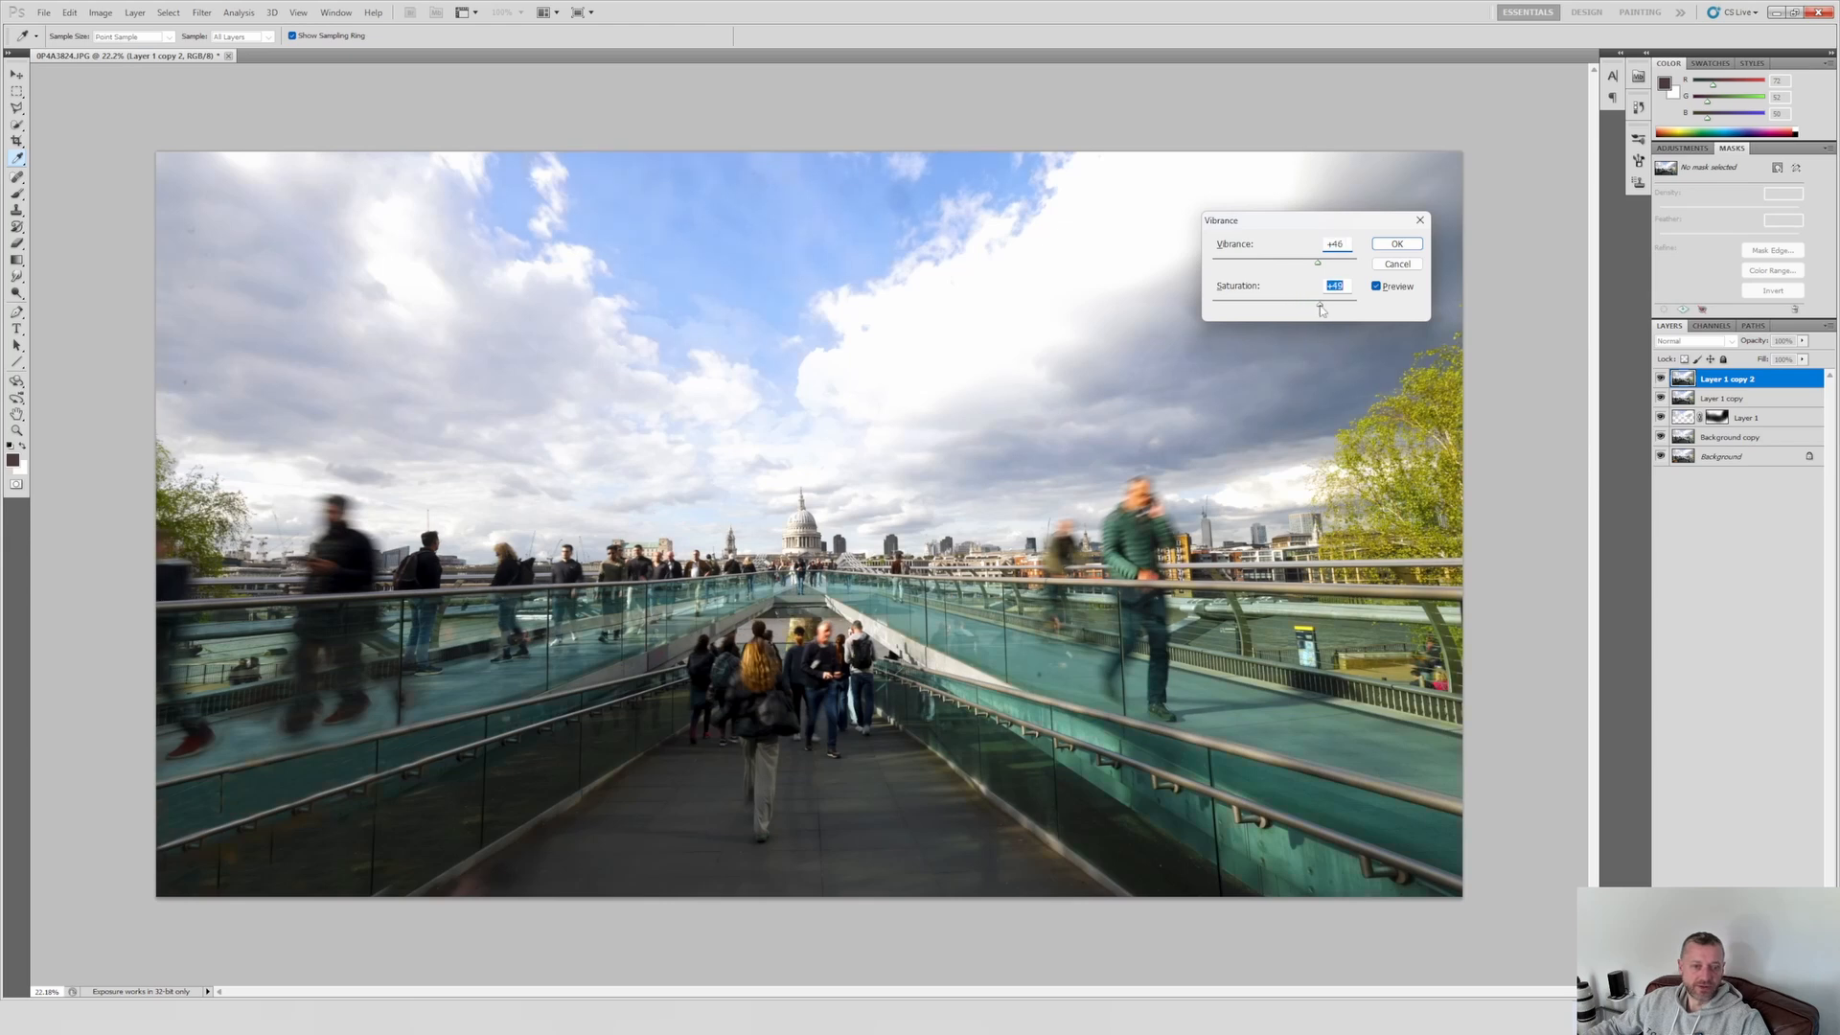
pyautogui.click(1398, 245)
pyautogui.press('c')
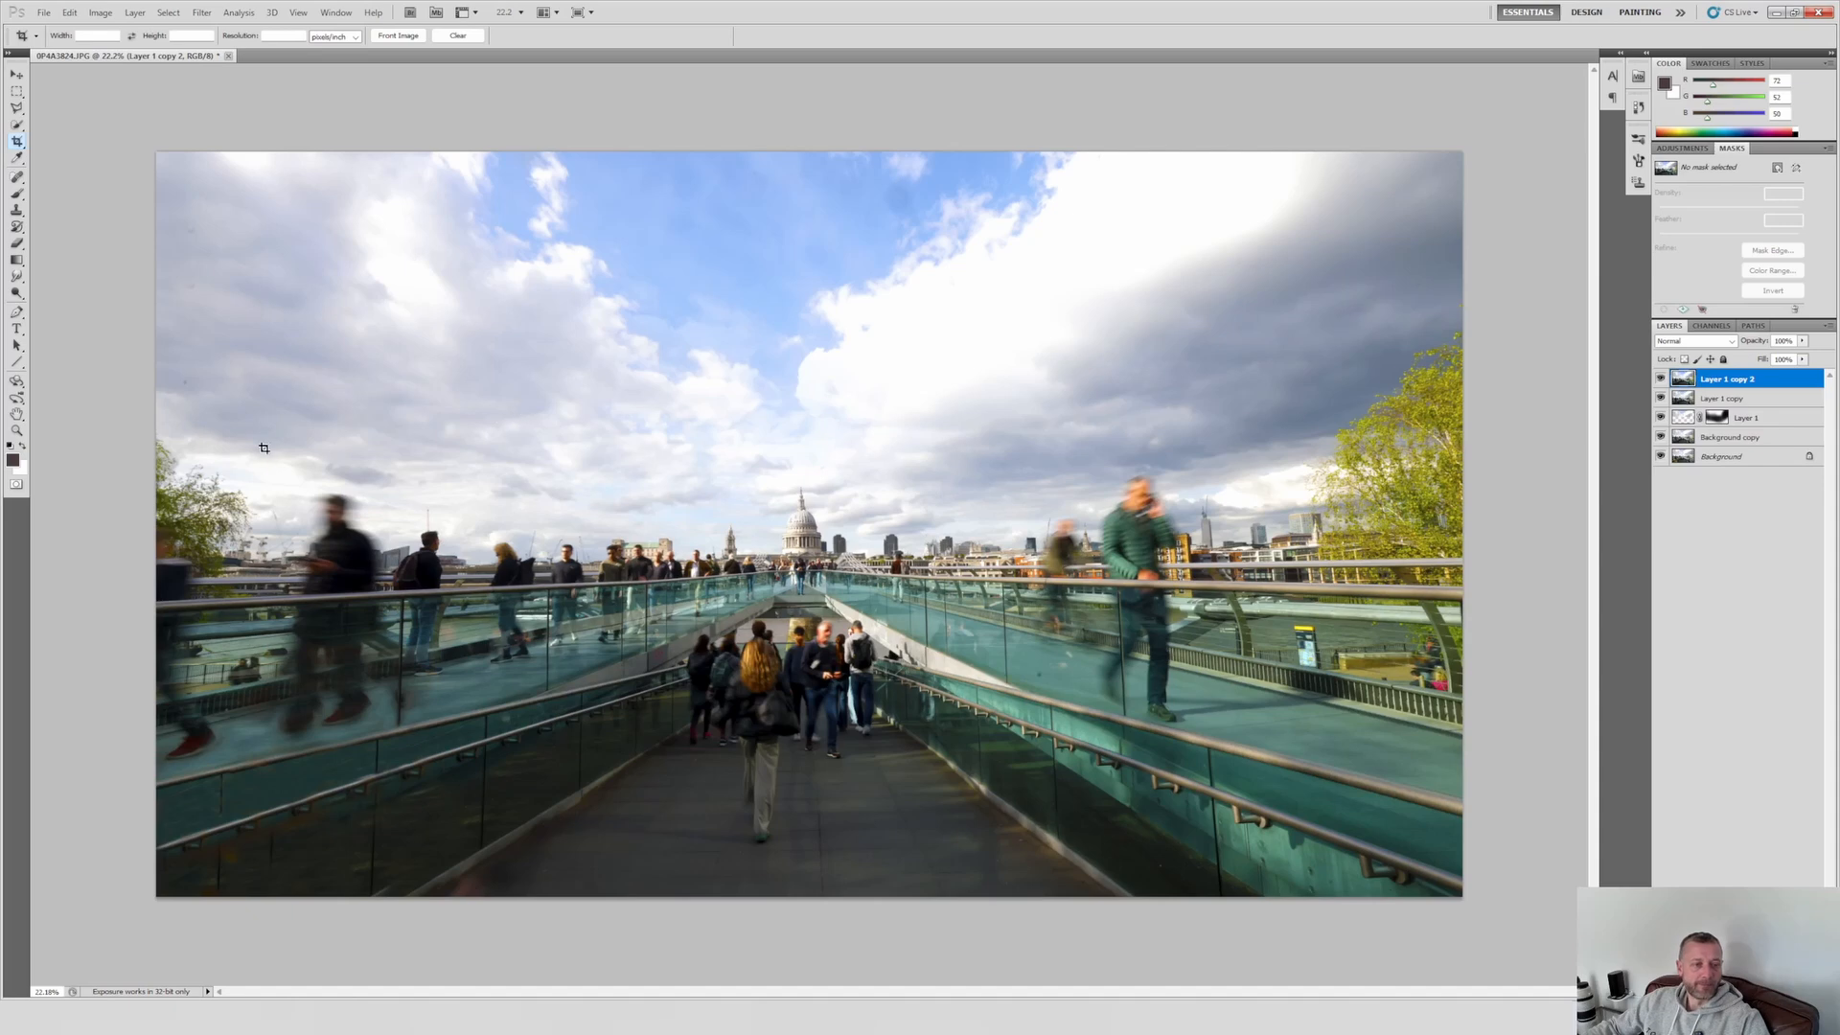
# Step: Compare the photo with and without the vibrance adjustment by hiding and showing Layer 1 copy 2
pyautogui.rightClick(60, 493)
pyautogui.click(56, 389)
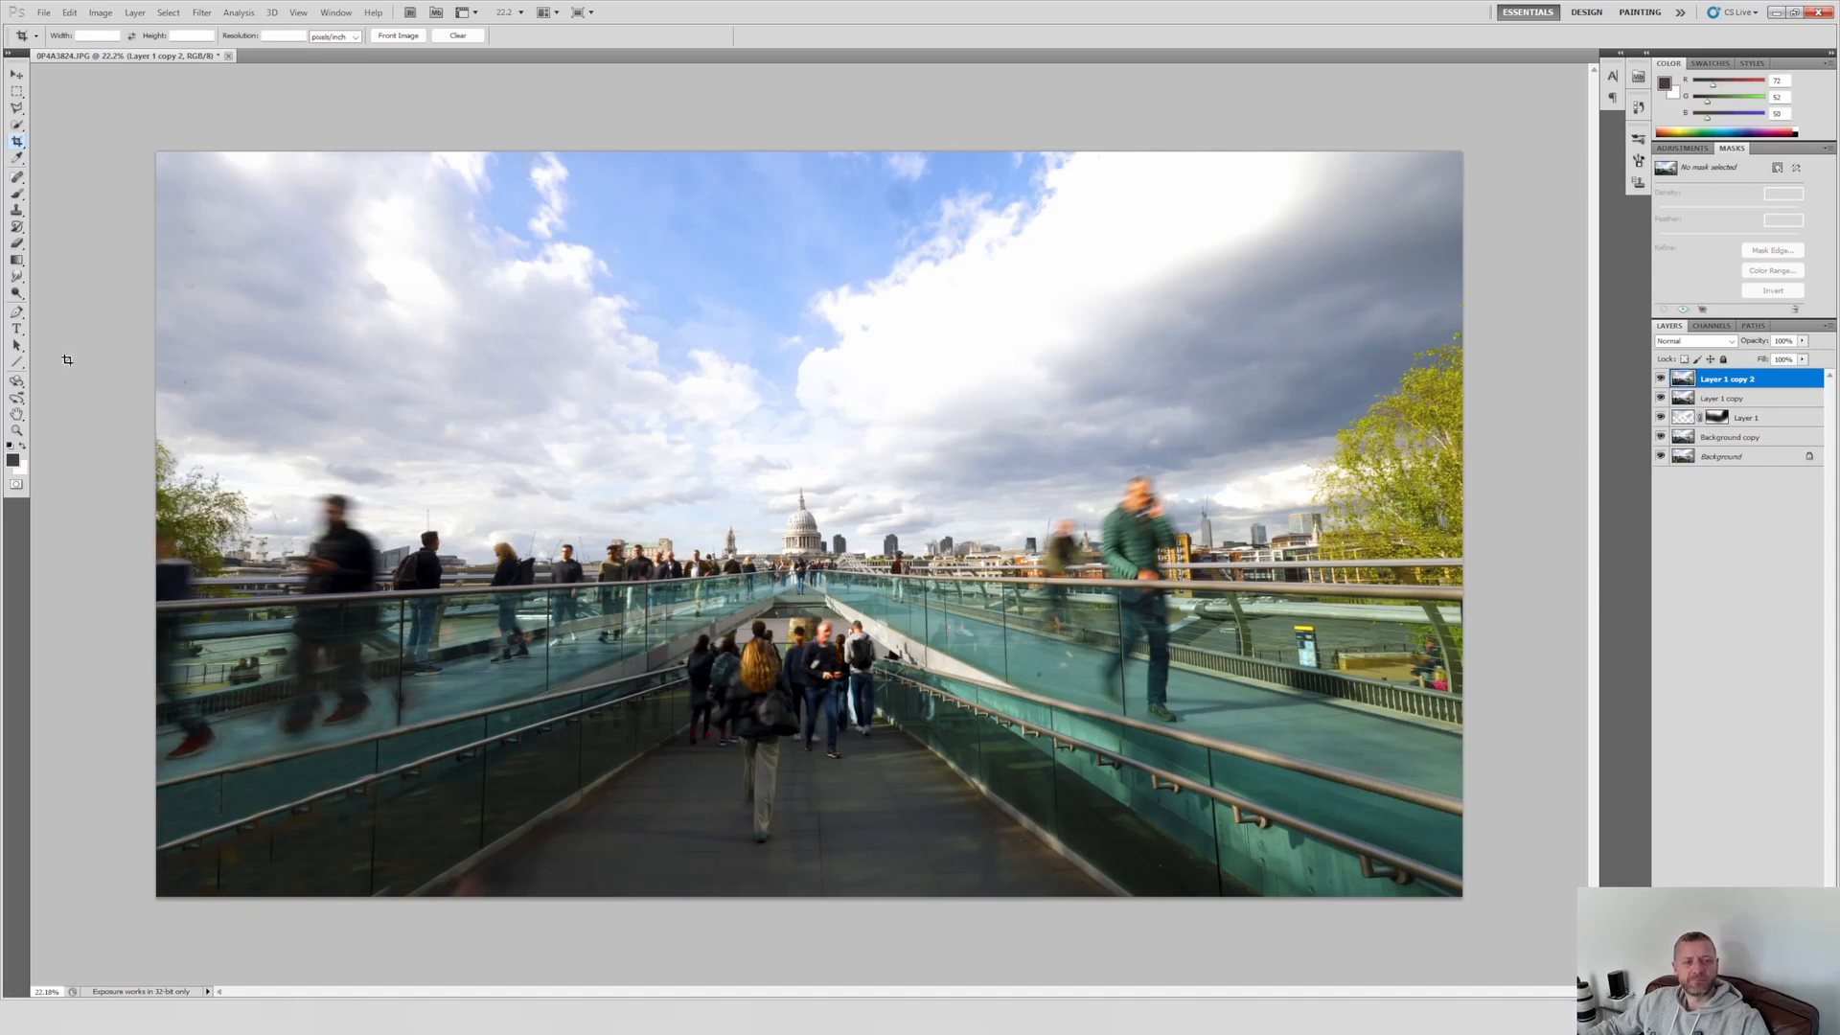
pyautogui.click(1661, 378)
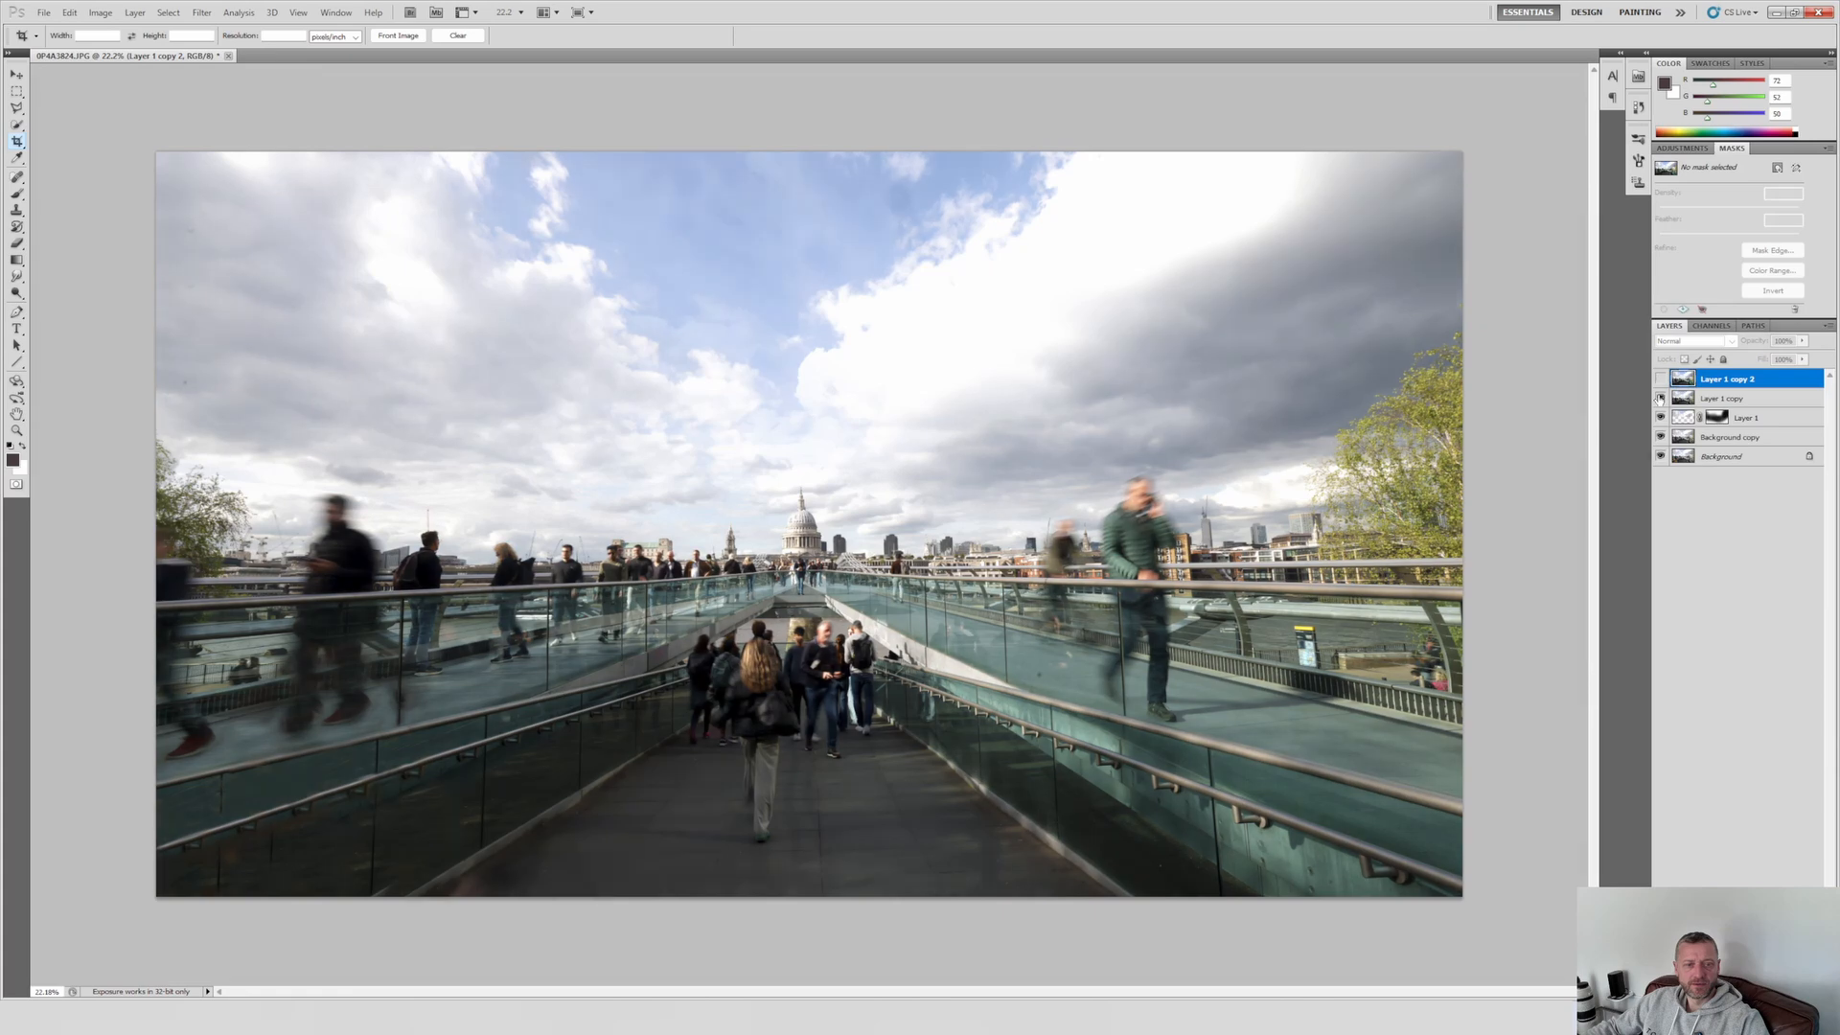
pyautogui.click(1661, 378)
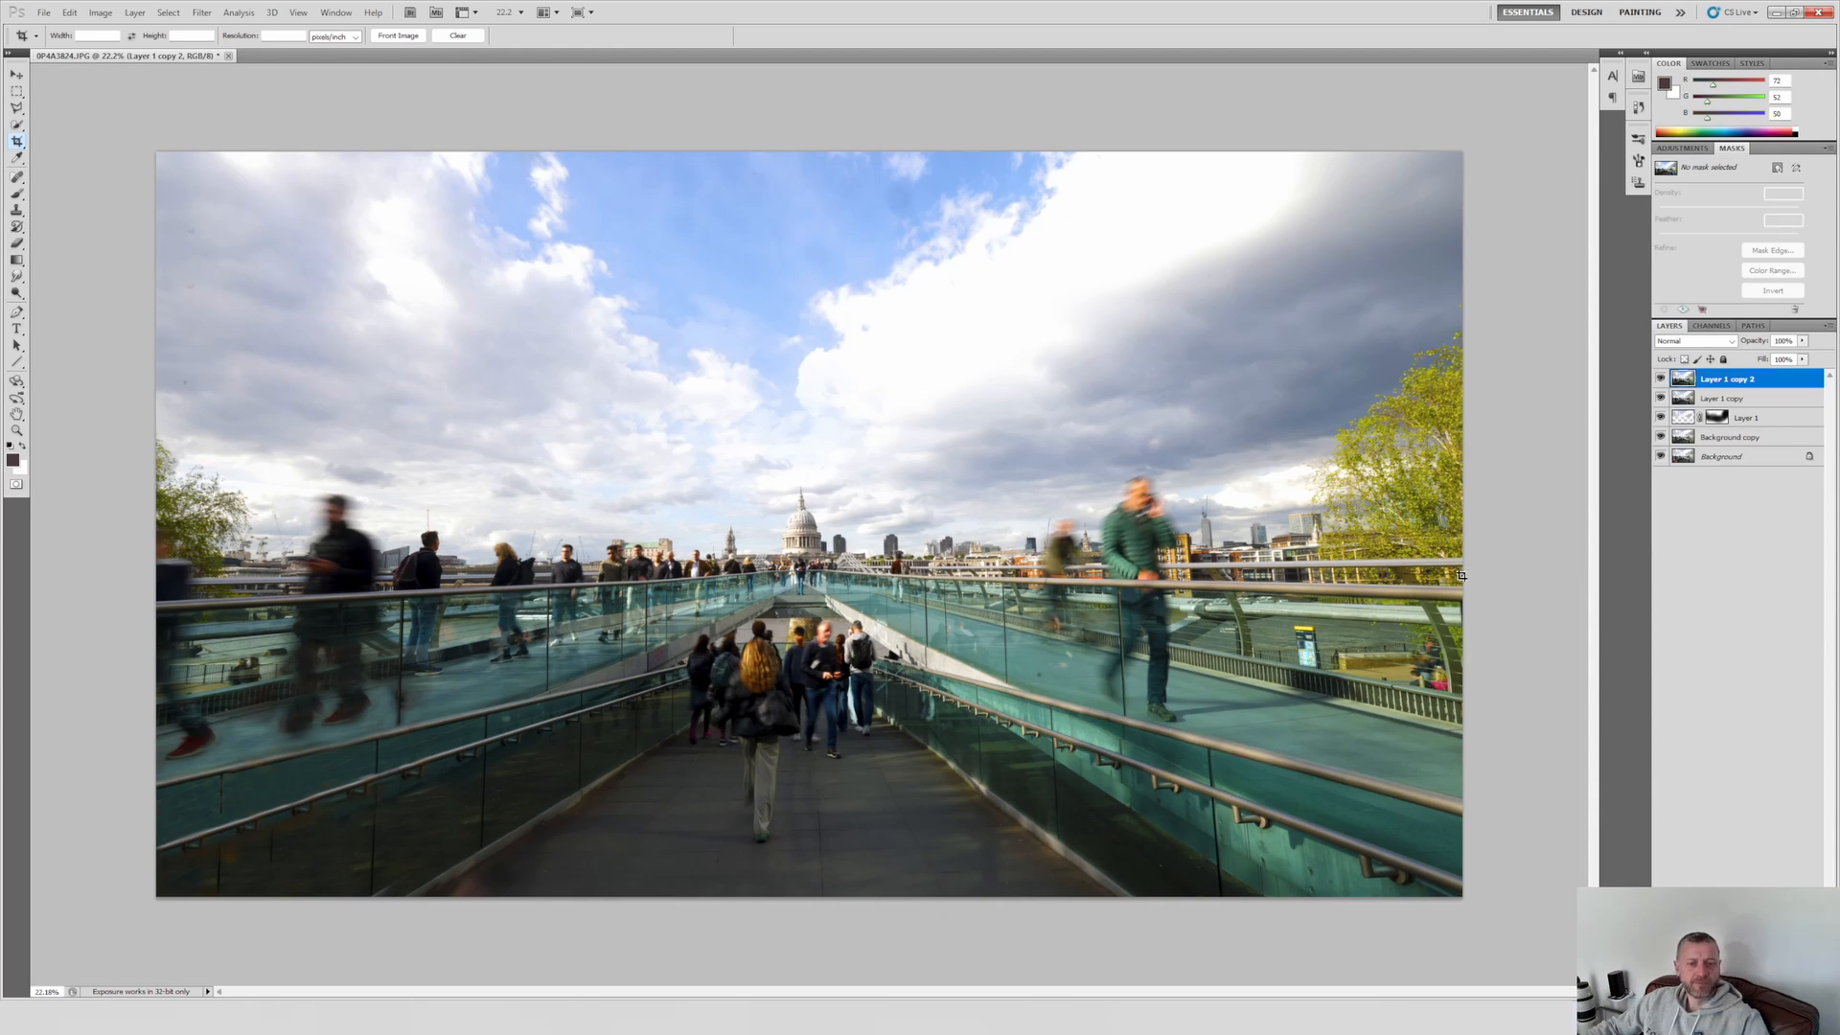
# Step: Brighten the shadows with an RGB Curves point at input 50 and output 62
pyautogui.hotkey('ctrl', 'm')
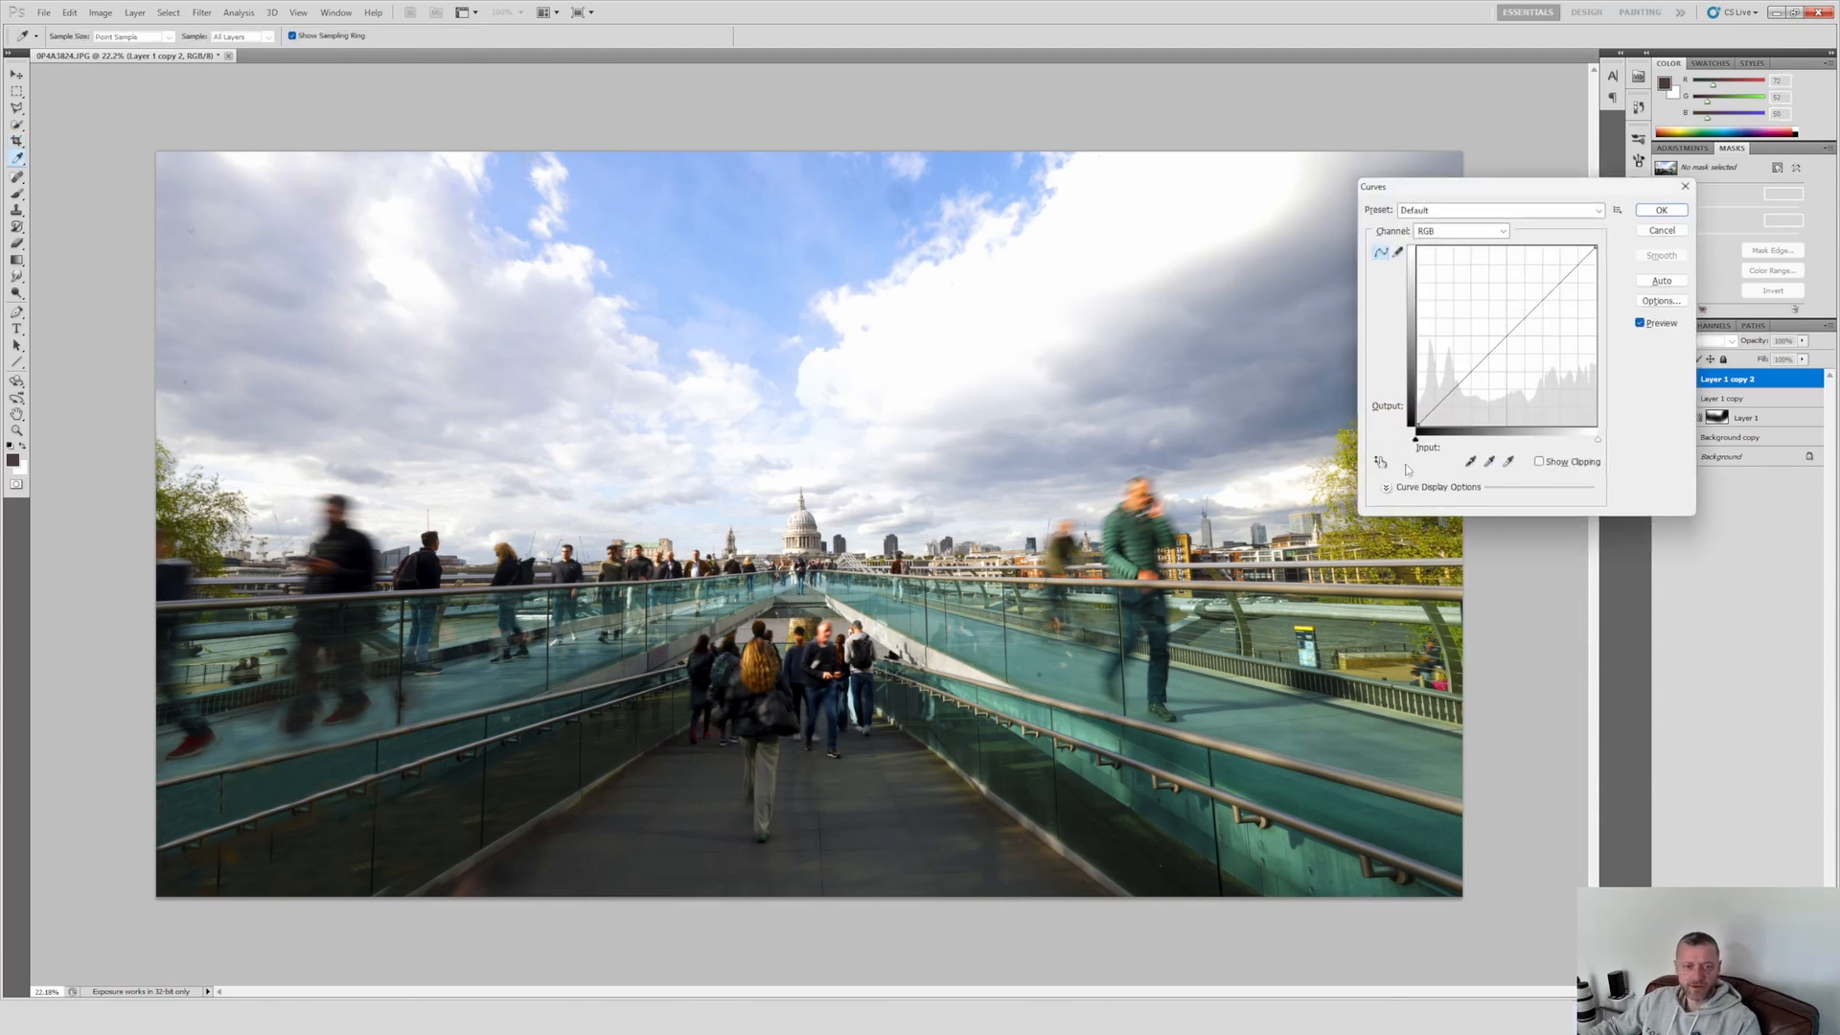
pyautogui.moveTo(1455, 384); pyautogui.dragTo(1453, 381)
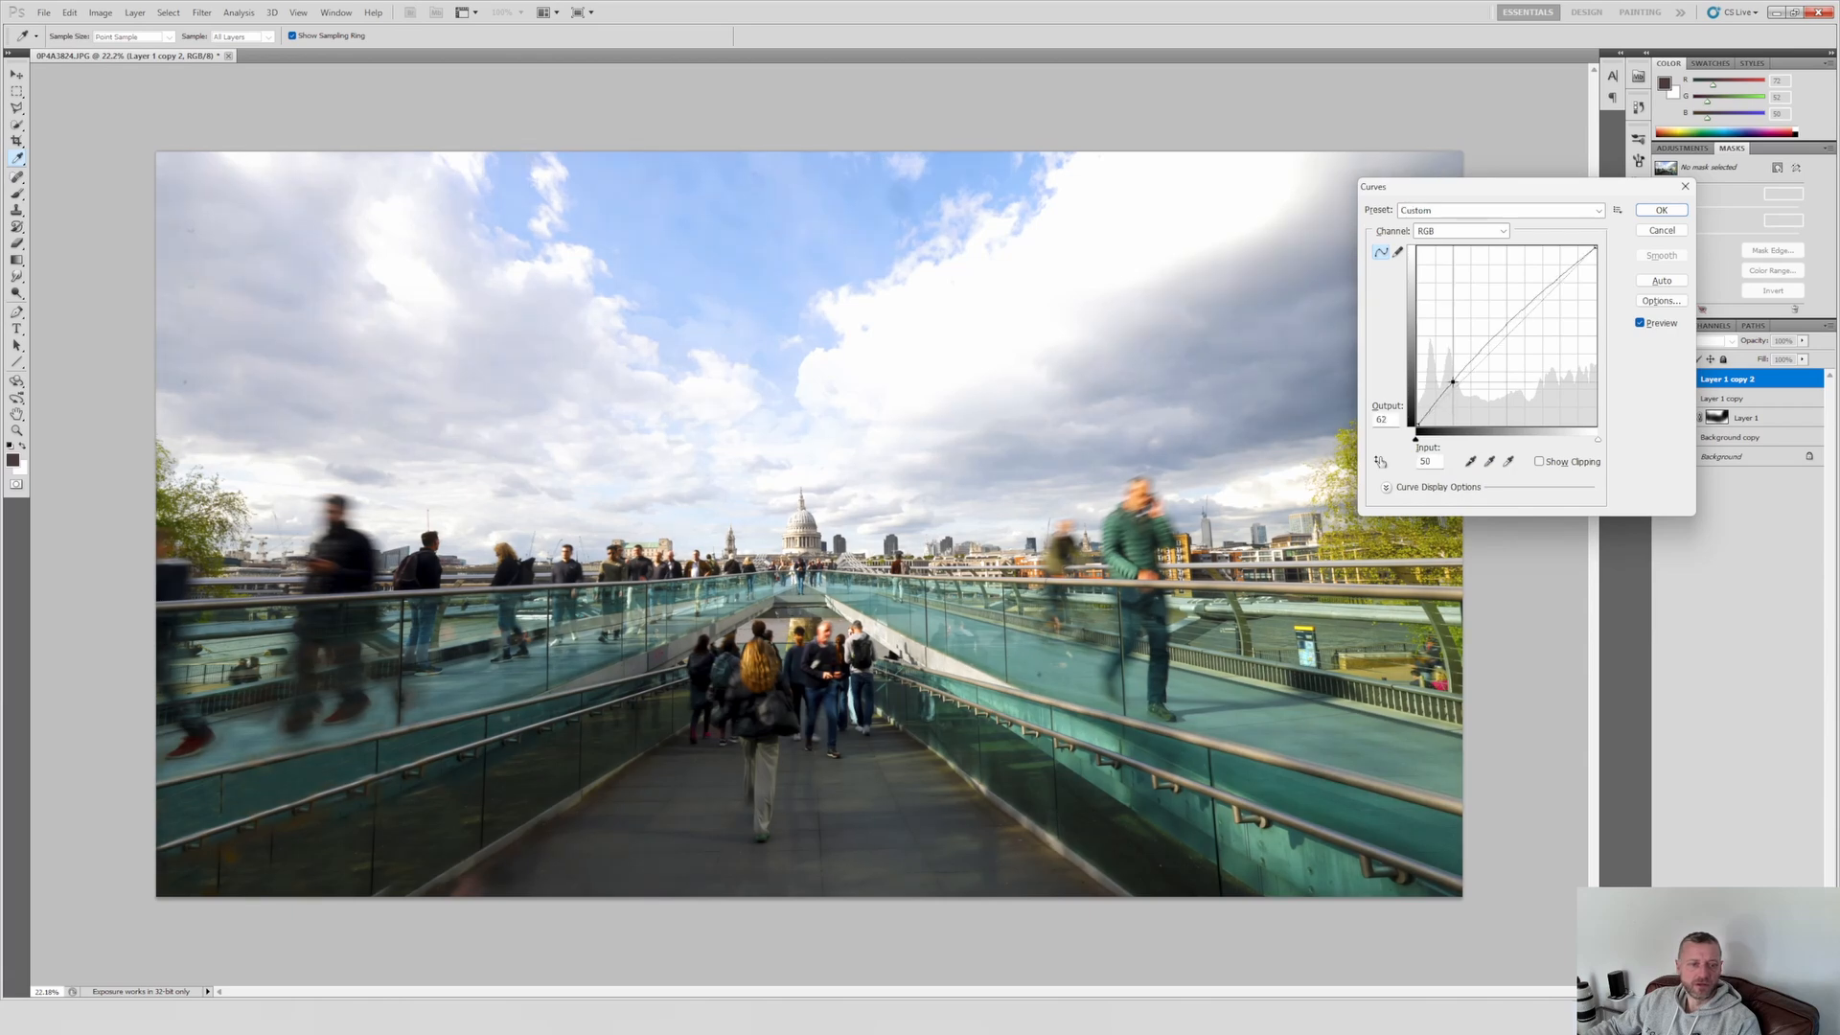
pyautogui.click(1661, 210)
pyautogui.press('c')
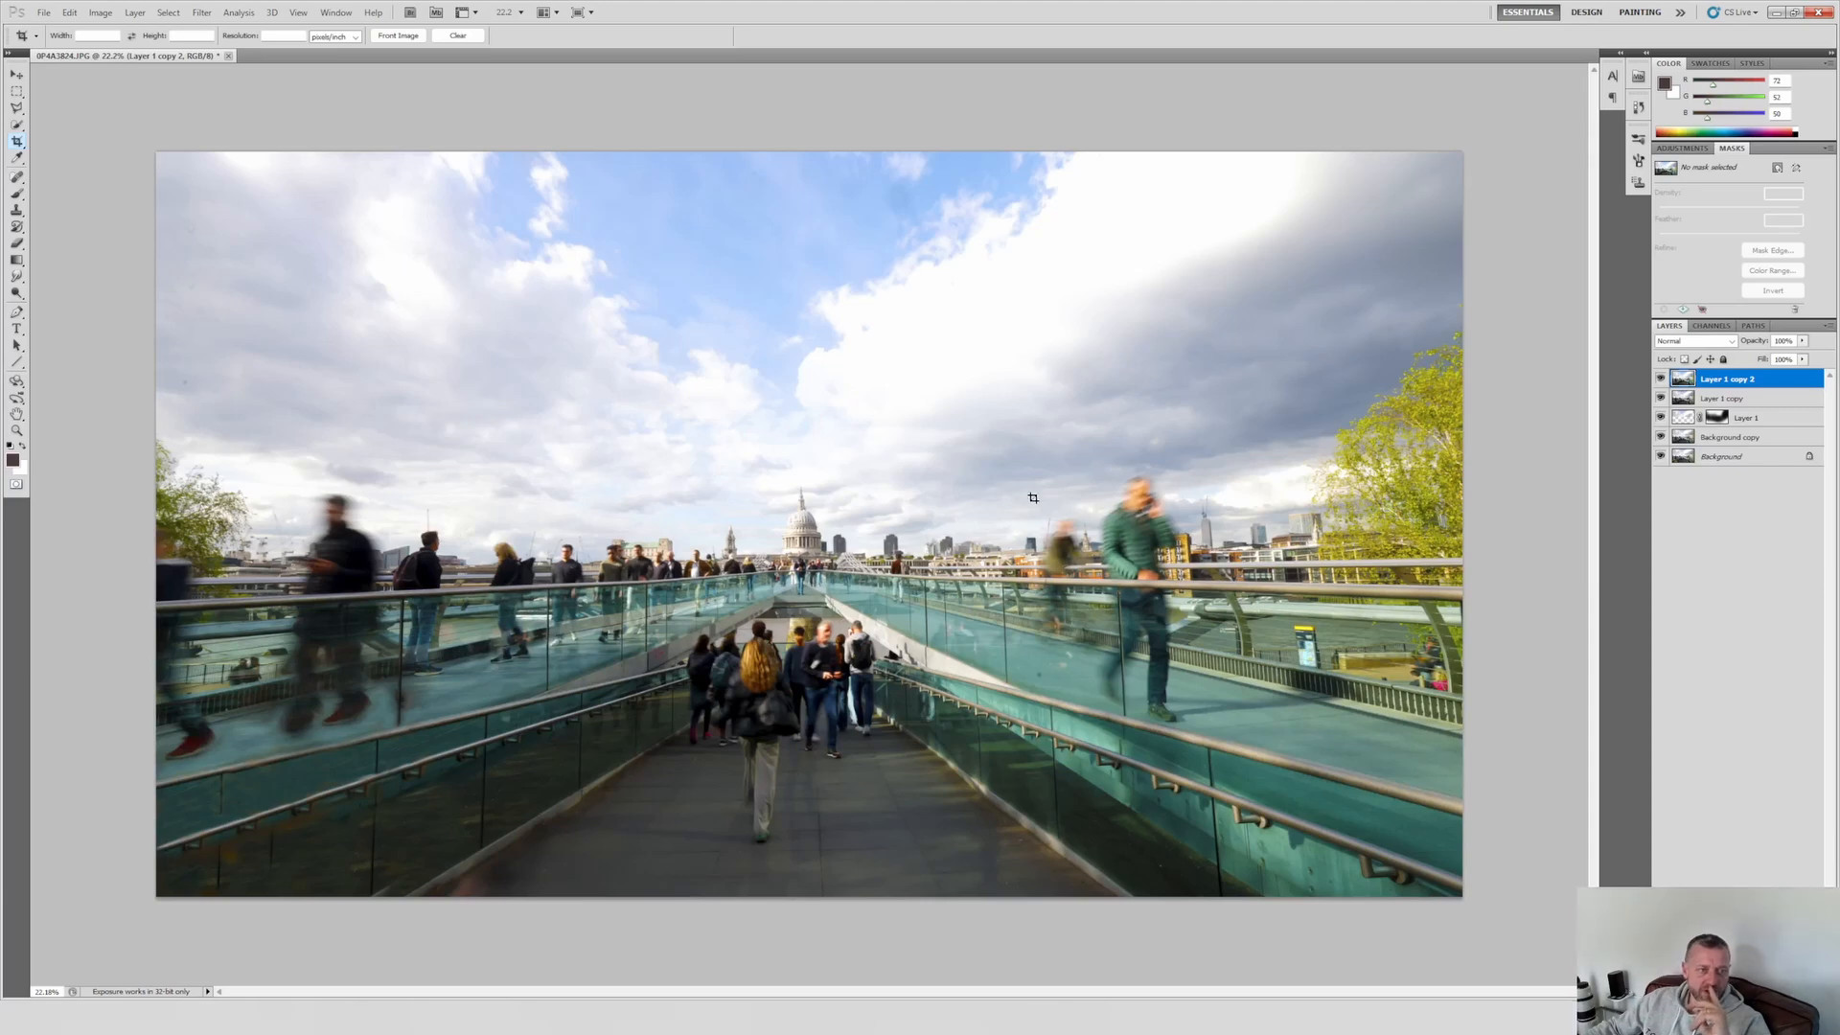
# Step: Copy the upper sky from the photo's left edge past the cathedral to a new layer and move it down to the skyline
pyautogui.click(16, 91)
pyautogui.moveTo(868, 259); pyautogui.dragTo(1127, 446)
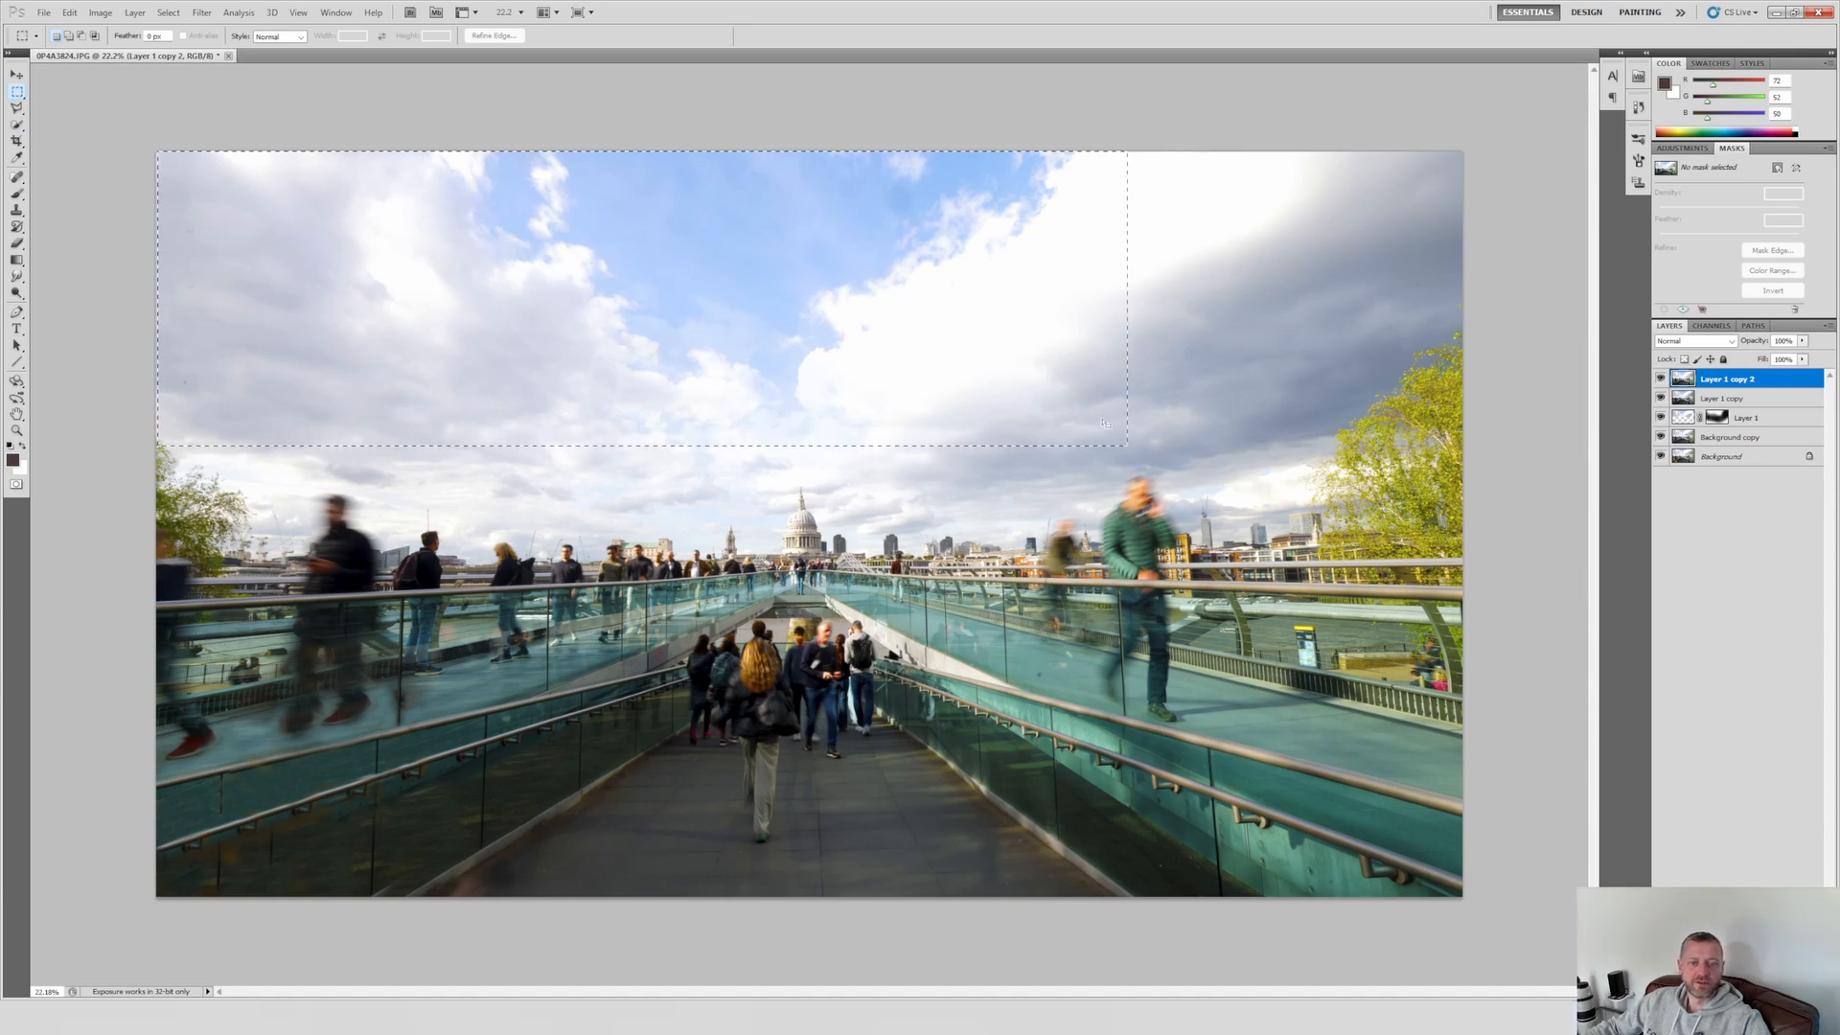
pyautogui.hotkey('ctrl', 'j')
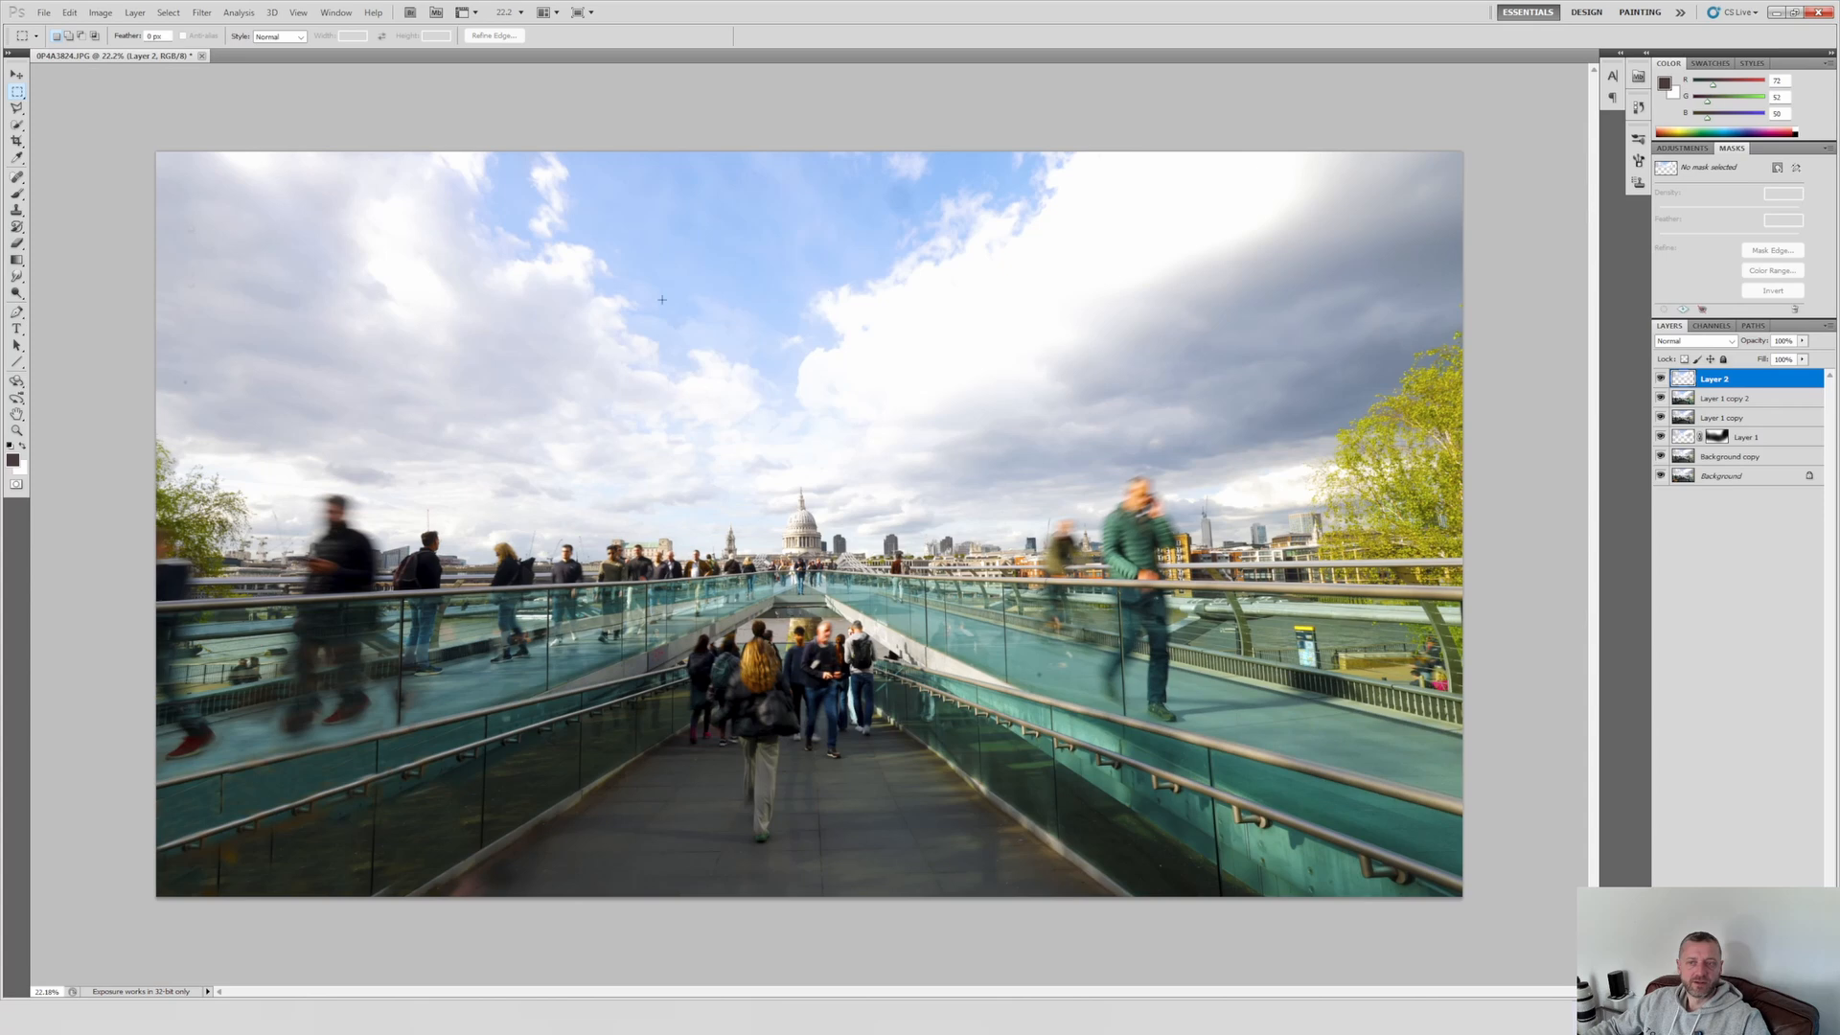
pyautogui.press('v')
pyautogui.moveTo(833, 255); pyautogui.dragTo(861, 347)
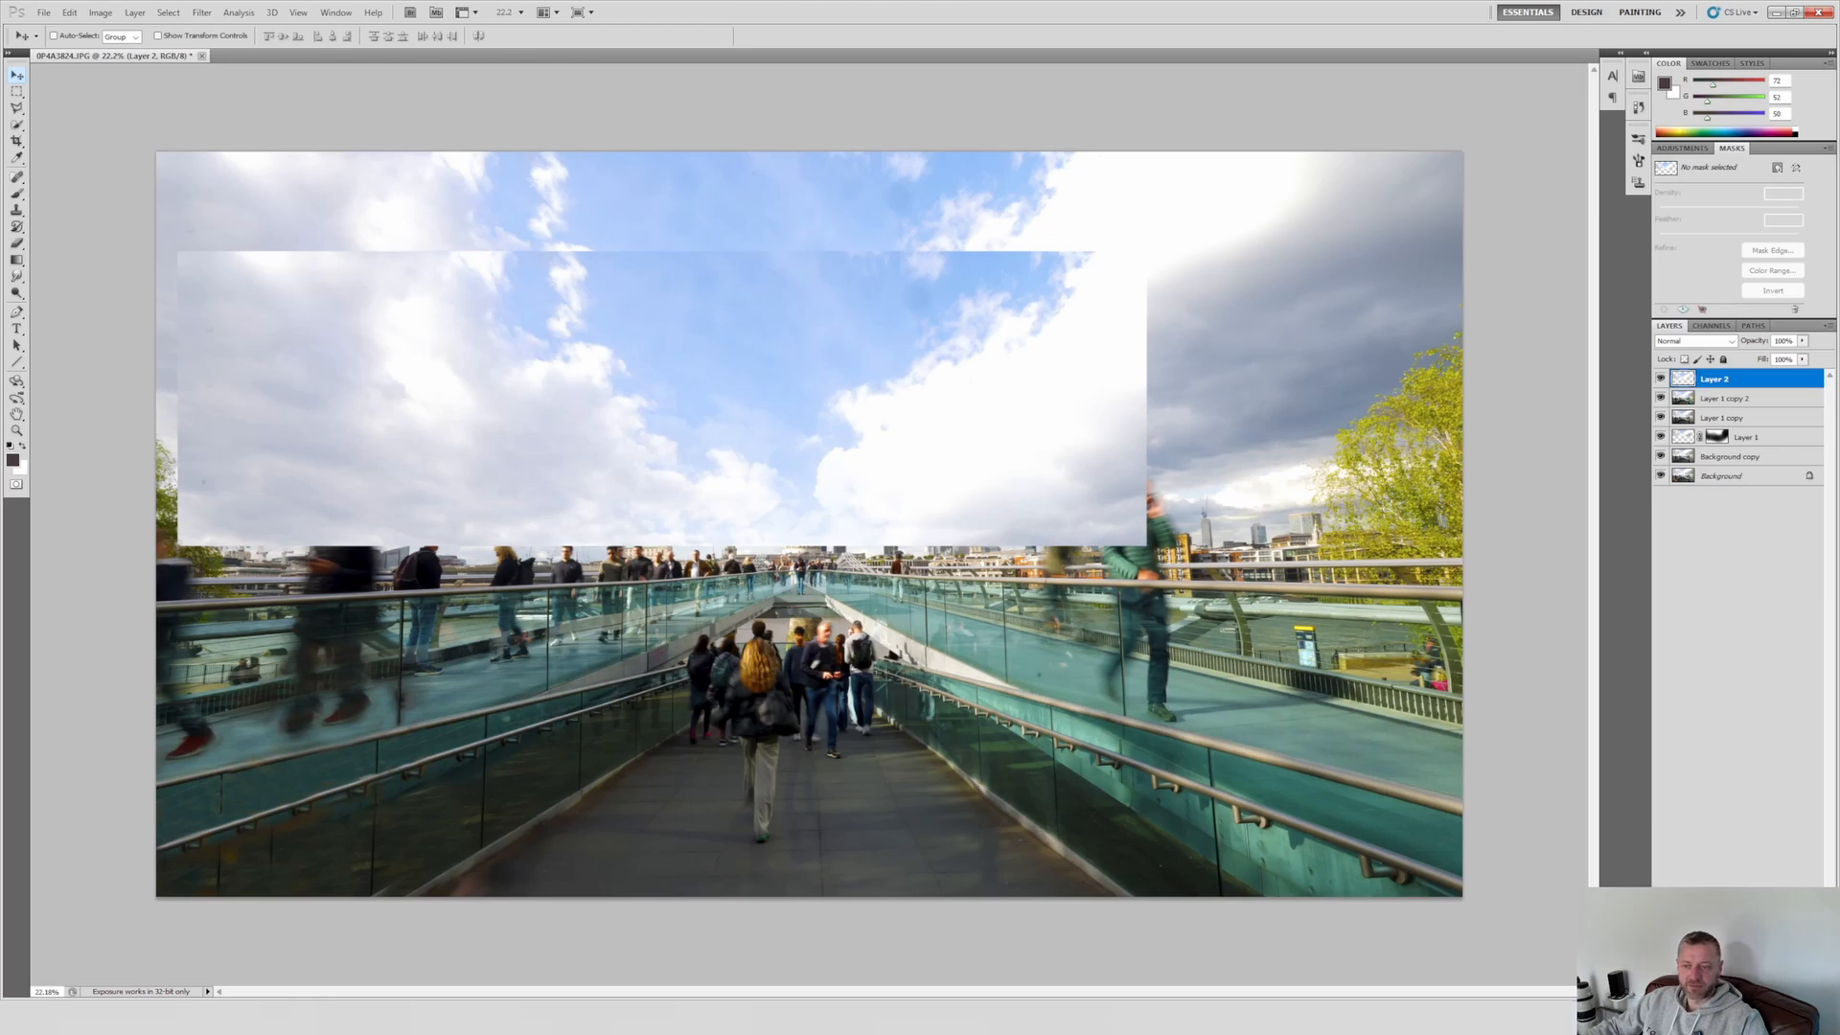
# Step: Add a layer mask to Layer 2 and paint its edges with a large soft black brush to blend the copied sky
pyautogui.click(1720, 991)
pyautogui.press('b')
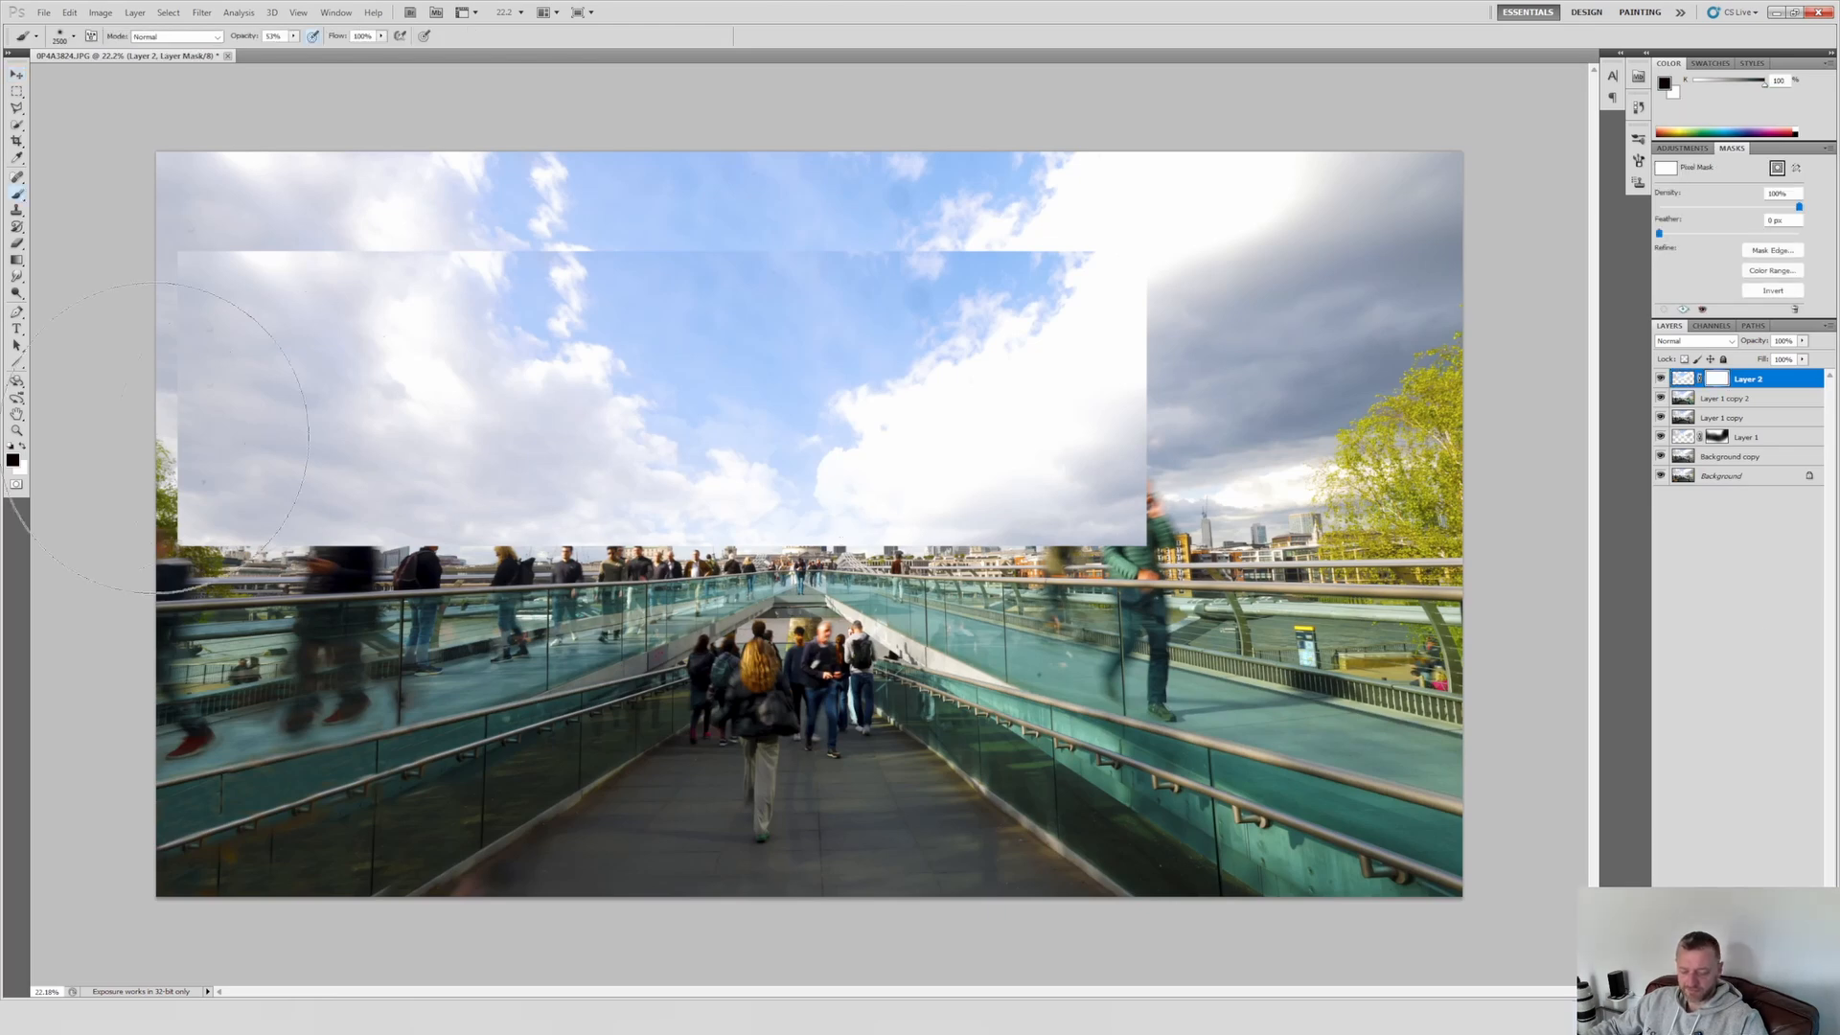
pyautogui.moveTo(269, 451)
pyautogui.mouseDown()
pyautogui.moveTo(938, 599)
pyautogui.moveTo(316, 690)
pyautogui.moveTo(86, 124)
pyautogui.mouseUp()
# Step: Crop off the sky strip above the moved layer's top seam, then inspect the skyline around the cathedral up close
pyautogui.click(17, 141)
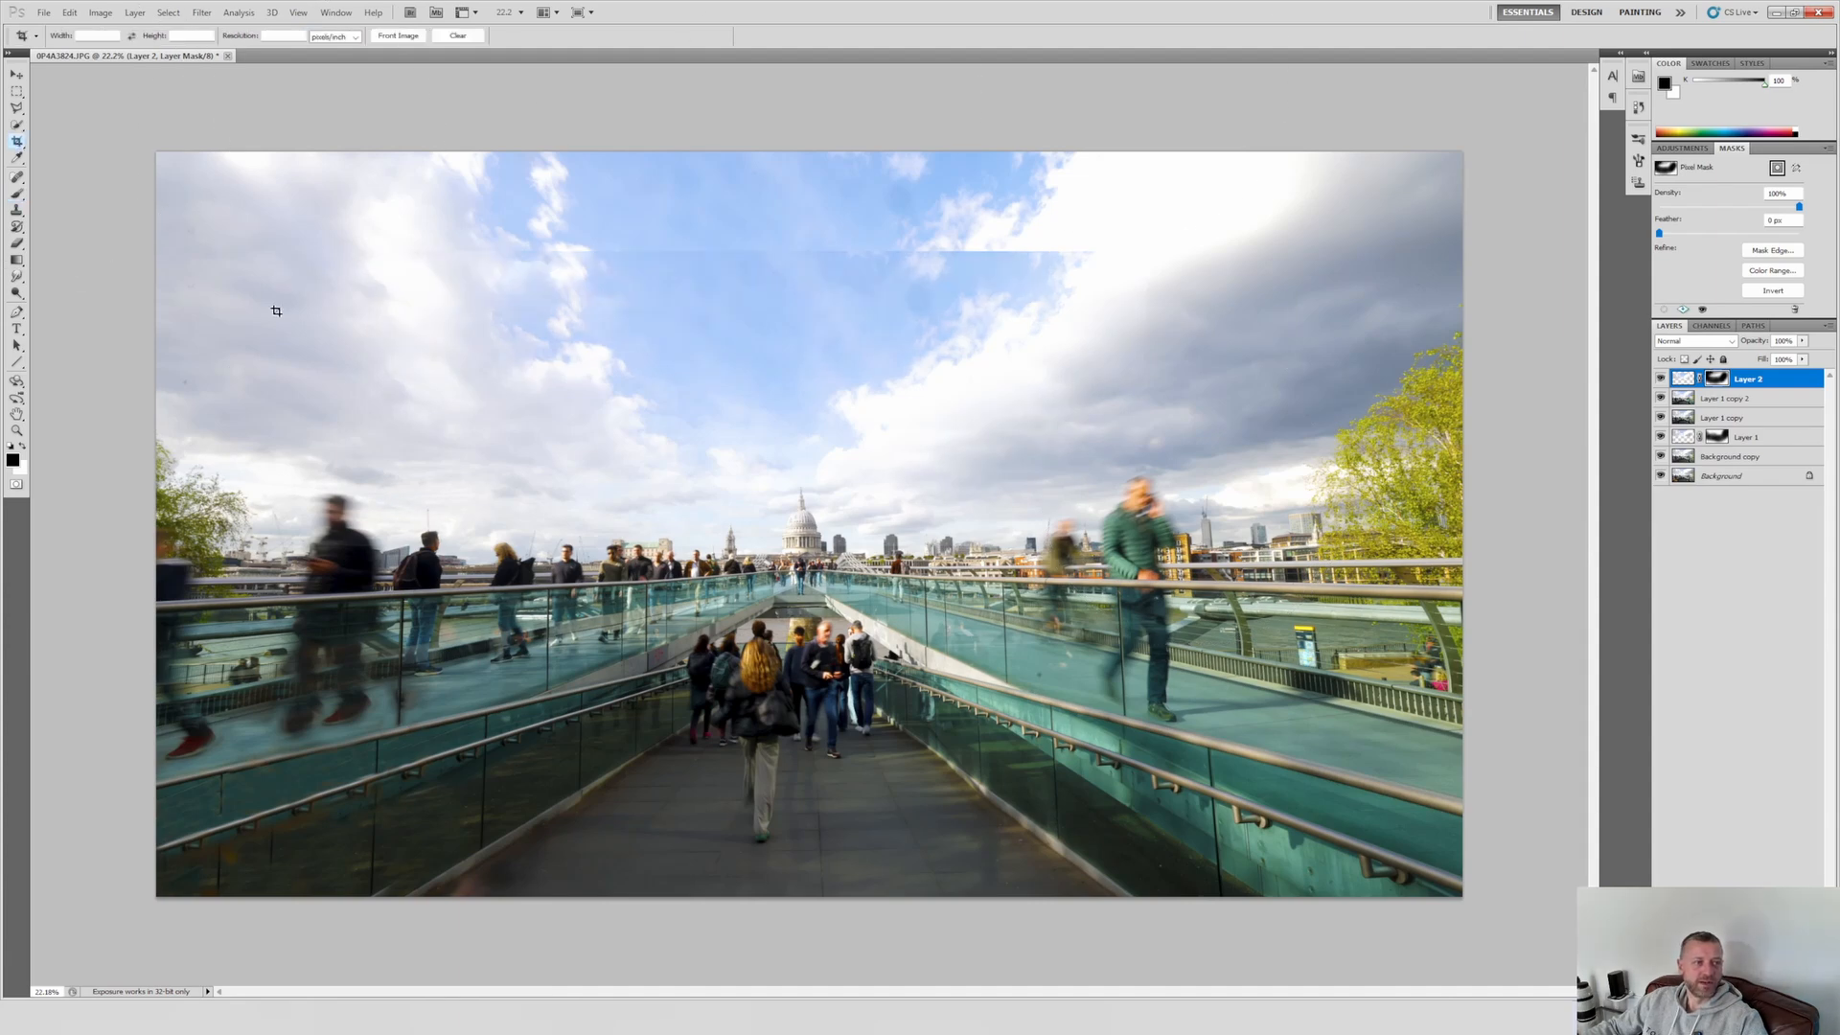
pyautogui.moveTo(127, 250); pyautogui.dragTo(1467, 899)
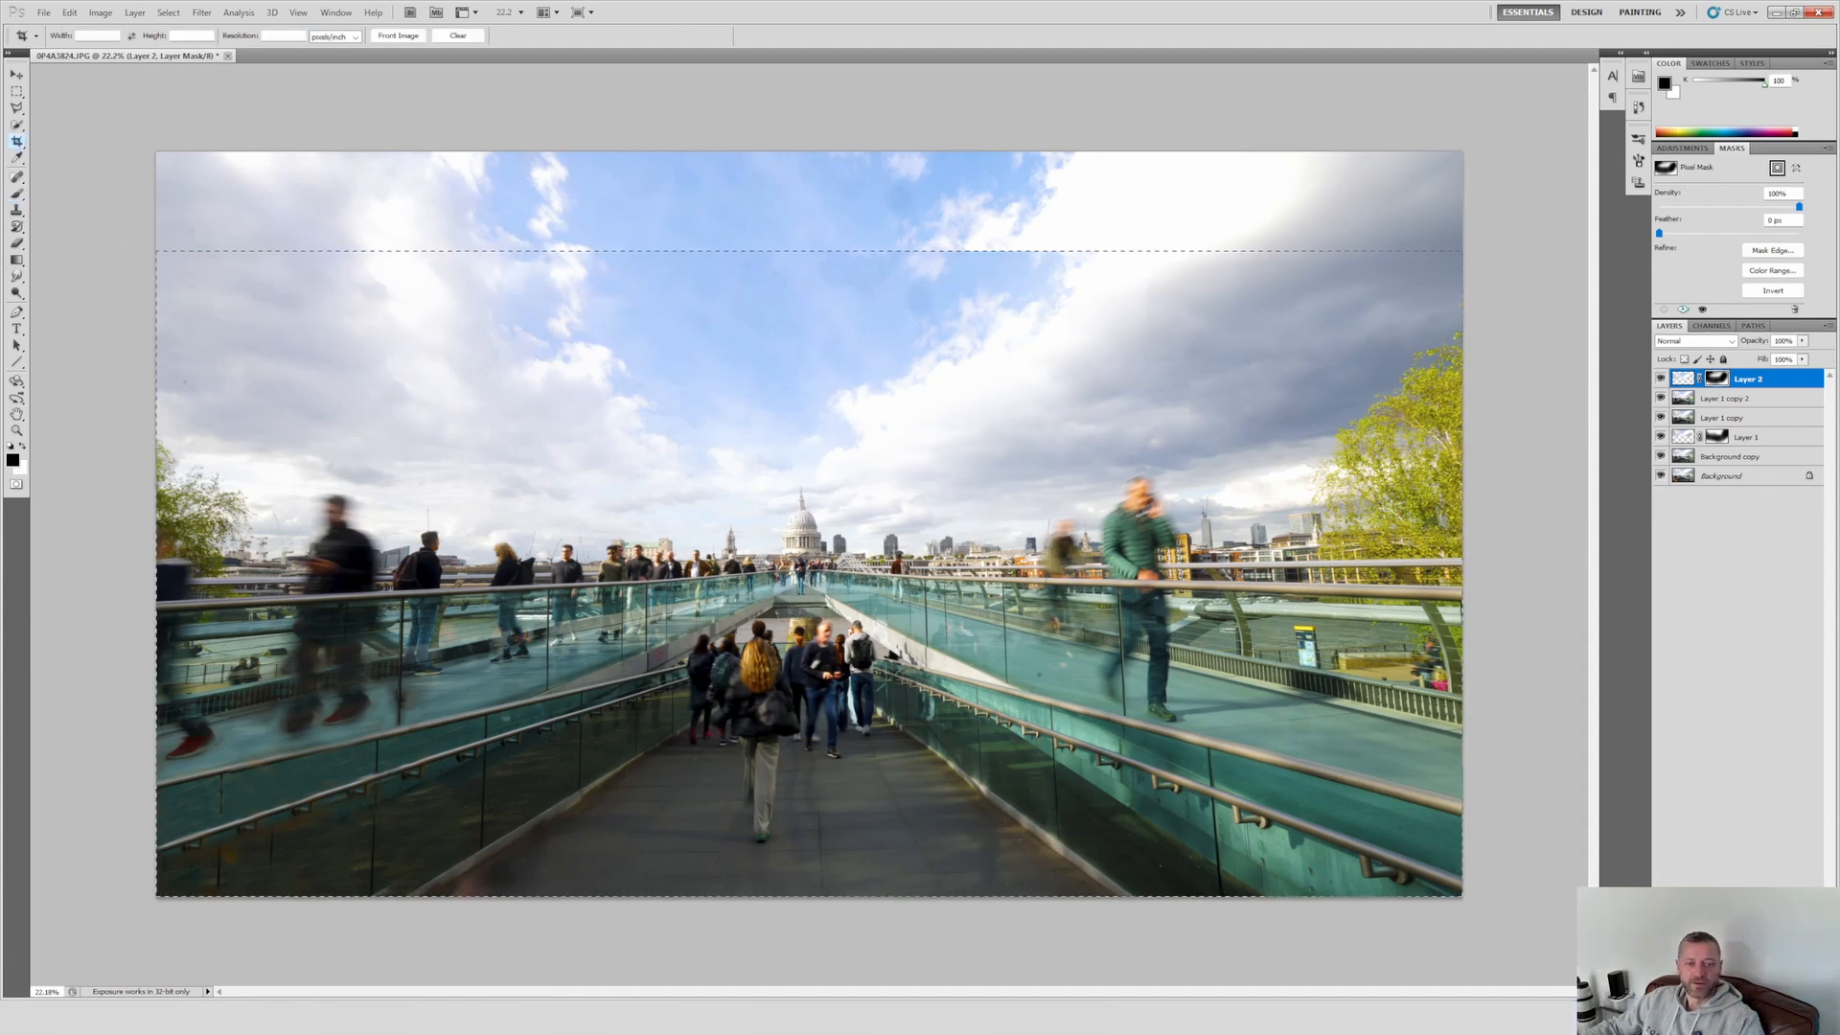
pyautogui.press('Return')
pyautogui.scroll(8, 1092, 532)
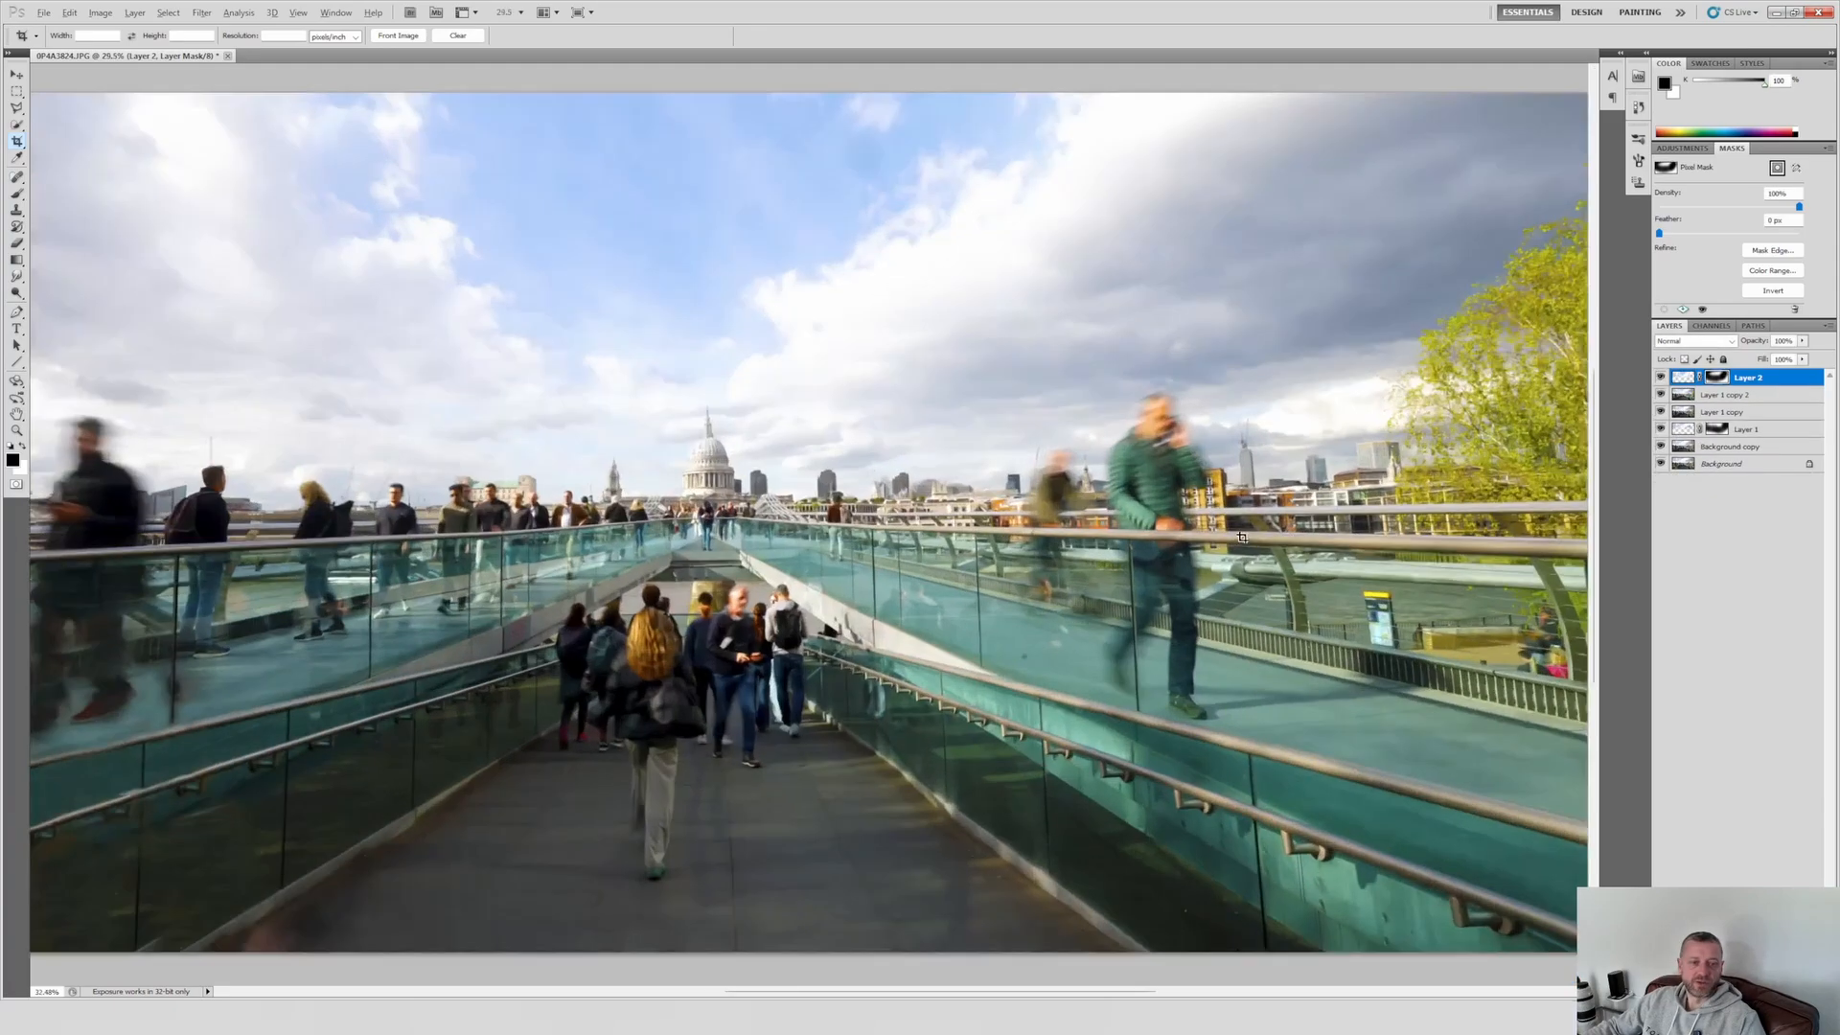
pyautogui.scroll(6, 469, 456)
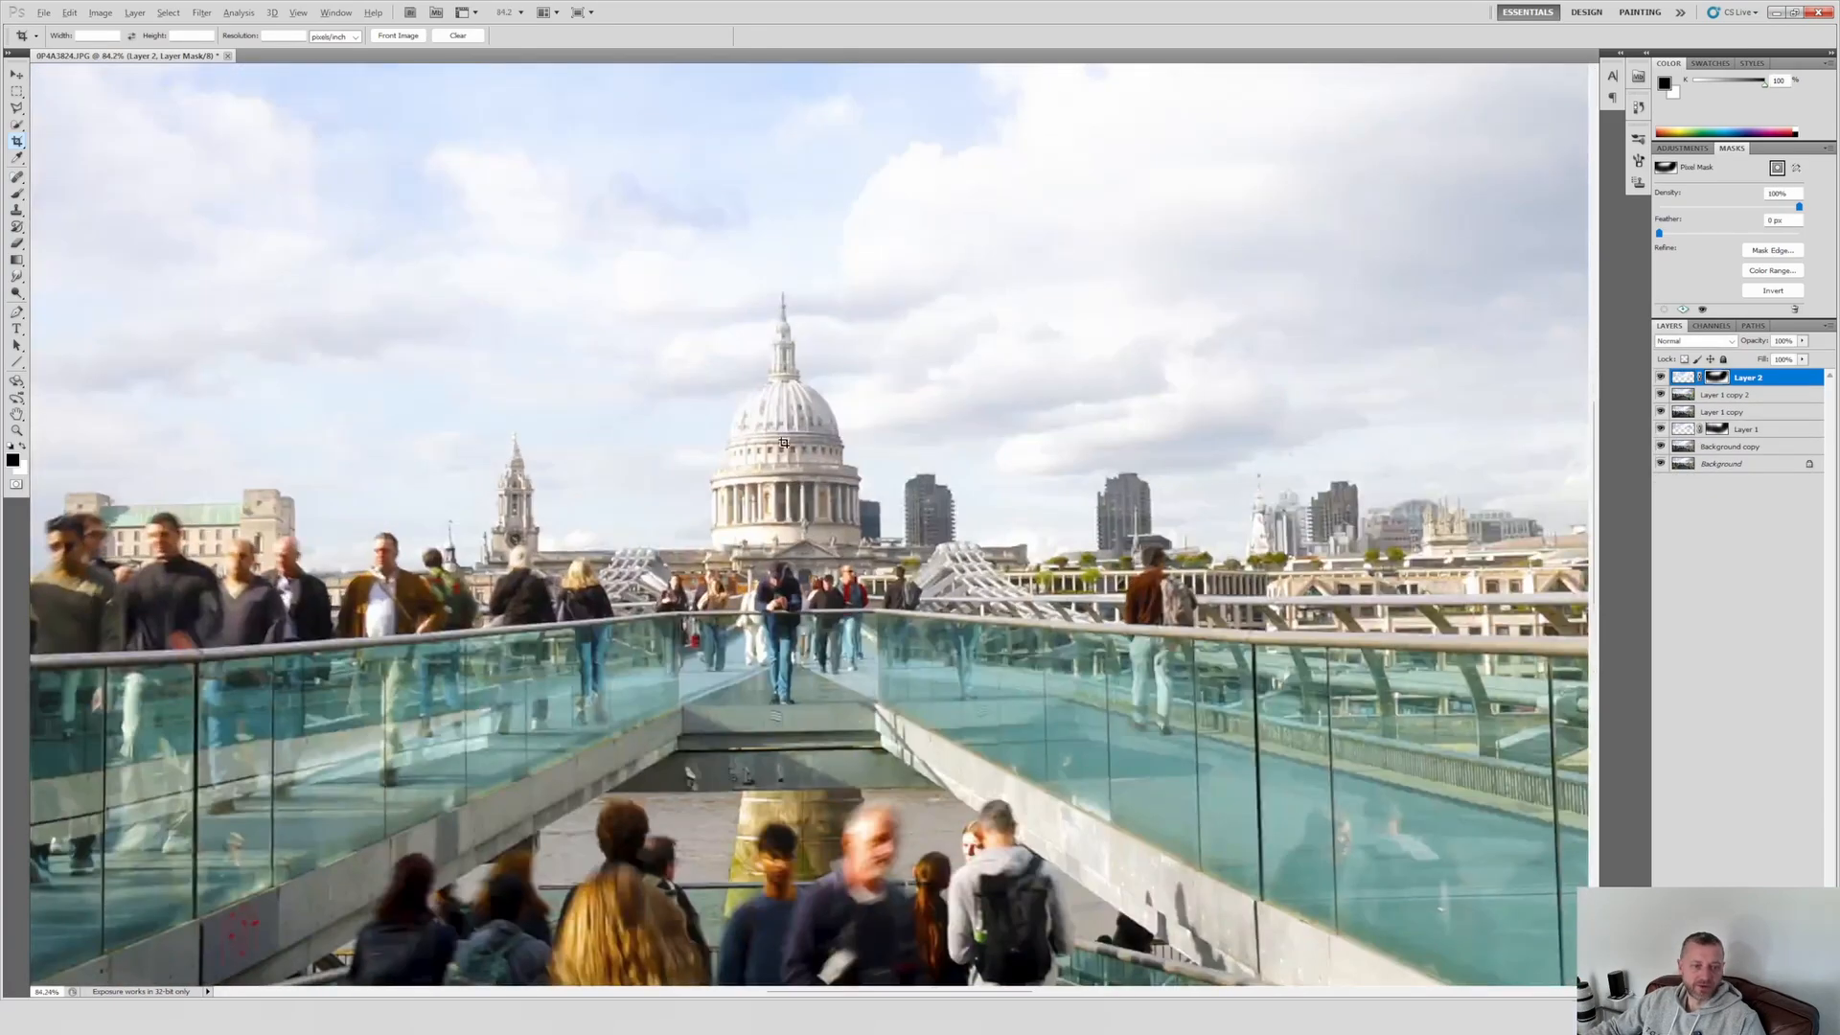
pyautogui.scroll(-8, 784, 443)
pyautogui.scroll(2, 927, 453)
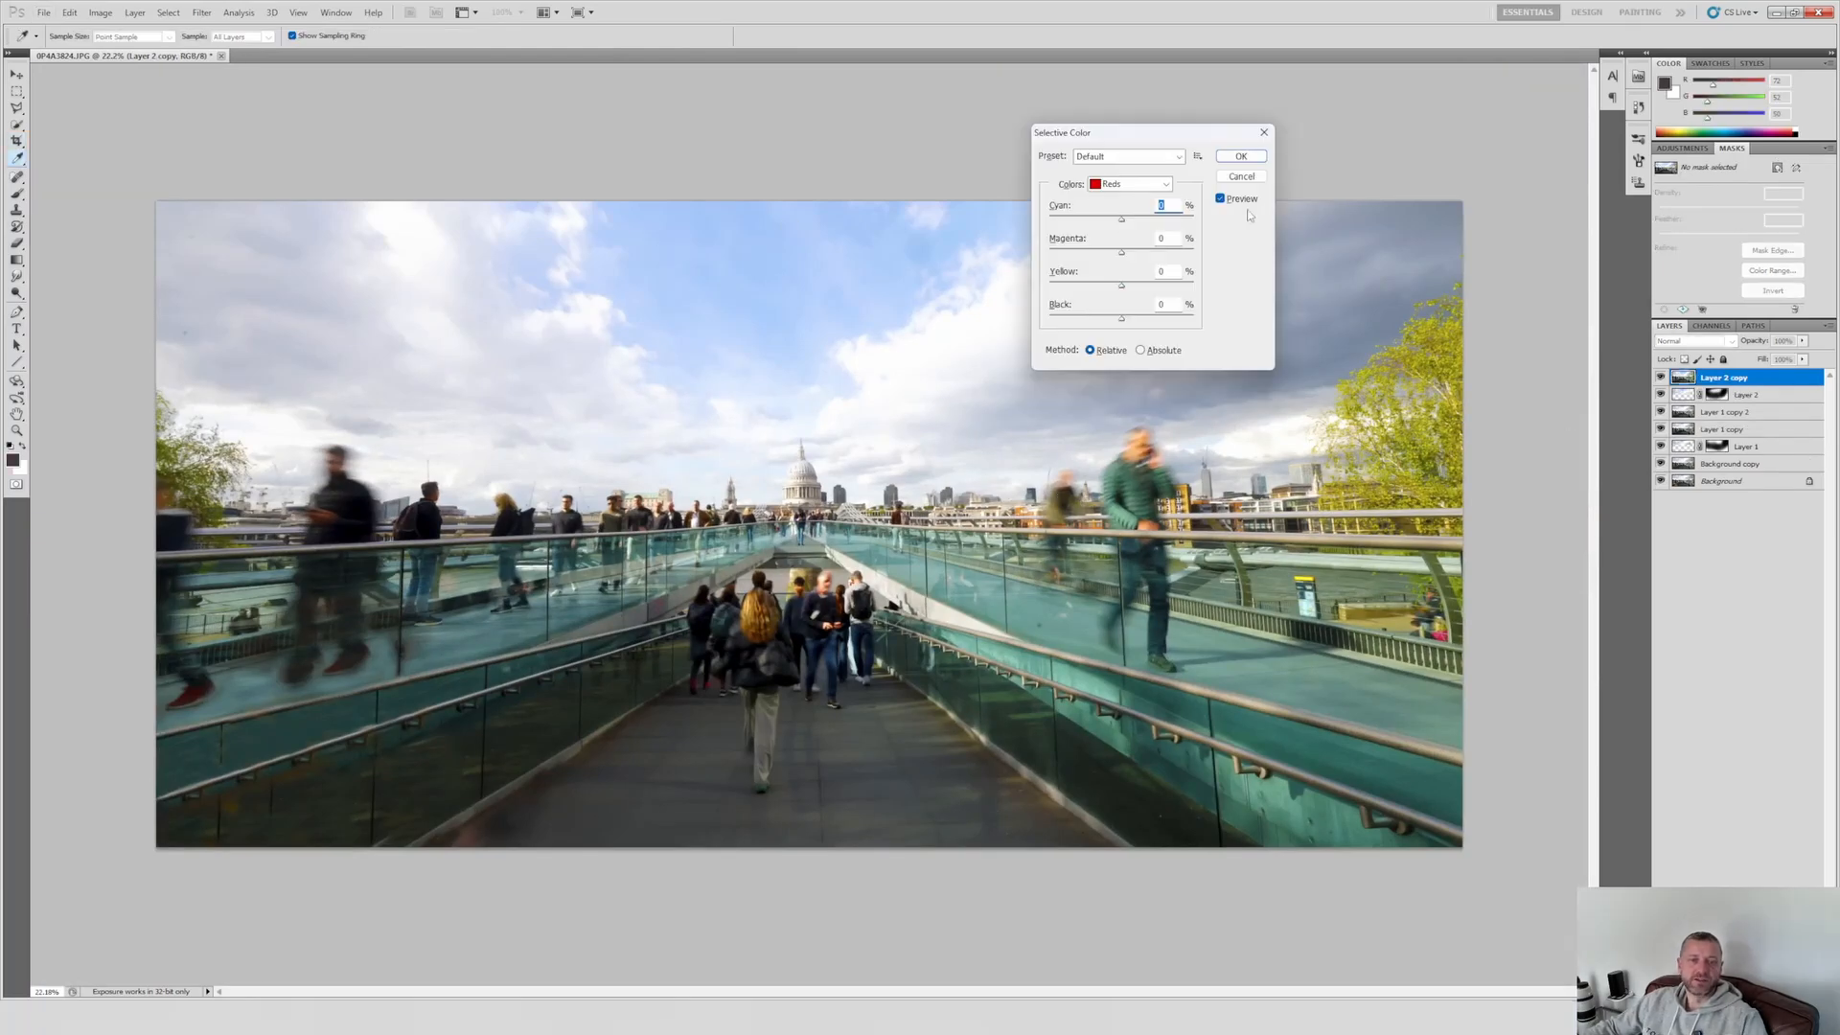
# Step: Create a merged copy of the image above Layer 2, shift its colours towards richer greens and blues, and compare before and after
pyautogui.hotkey('alt', '2')
pyautogui.hotkey('alt', '3')
pyautogui.hotkey('alt', '4')
pyautogui.click(1129, 184)
pyautogui.moveTo(1122, 253); pyautogui.dragTo(1145, 253)
pyautogui.click(1129, 184)
pyautogui.moveTo(1121, 318)
pyautogui.mouseDown()
pyautogui.moveTo(1154, 318)
pyautogui.moveTo(1127, 318)
pyautogui.mouseUp()
pyautogui.click(1129, 184)
pyautogui.click(1241, 156)
pyautogui.click(1661, 378)
pyautogui.click(1661, 378)
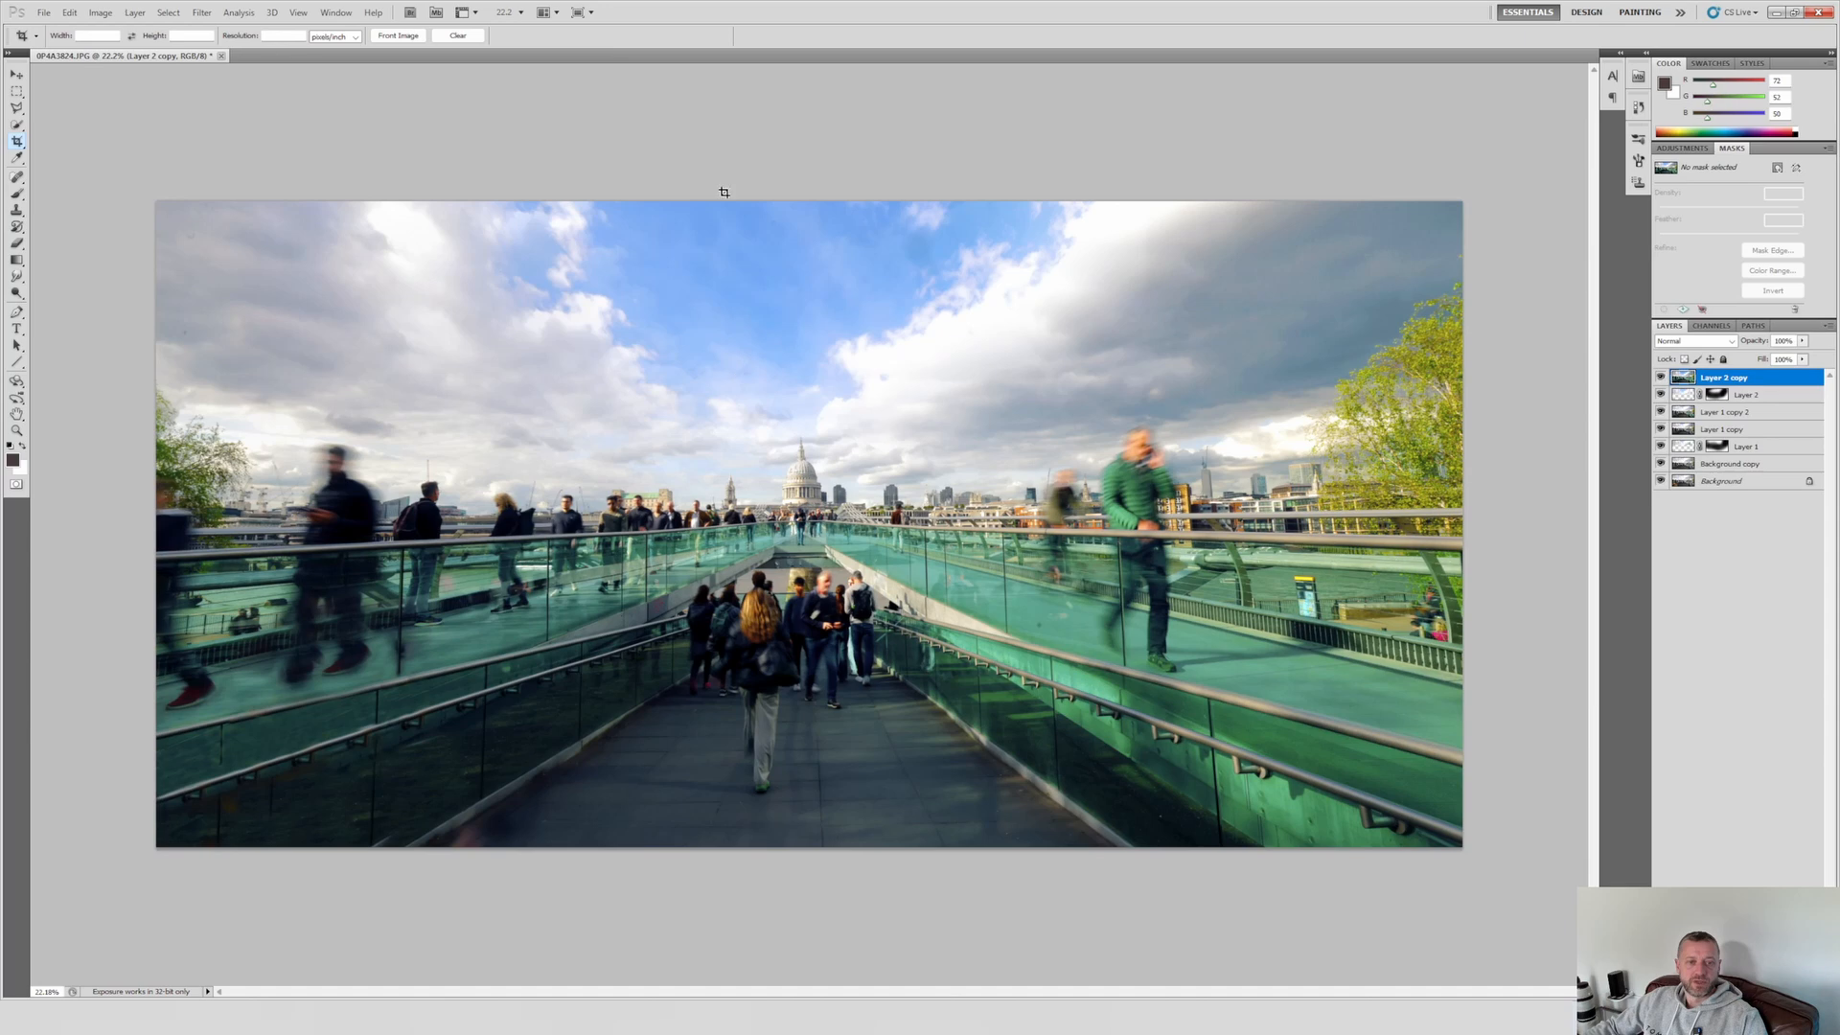
# Step: Duplicate Layer 2 copy and apply Shadows/Highlights with shadows amount 7% and highlights amount 1%
pyautogui.rightClick(1731, 389)
pyautogui.click(1720, 443)
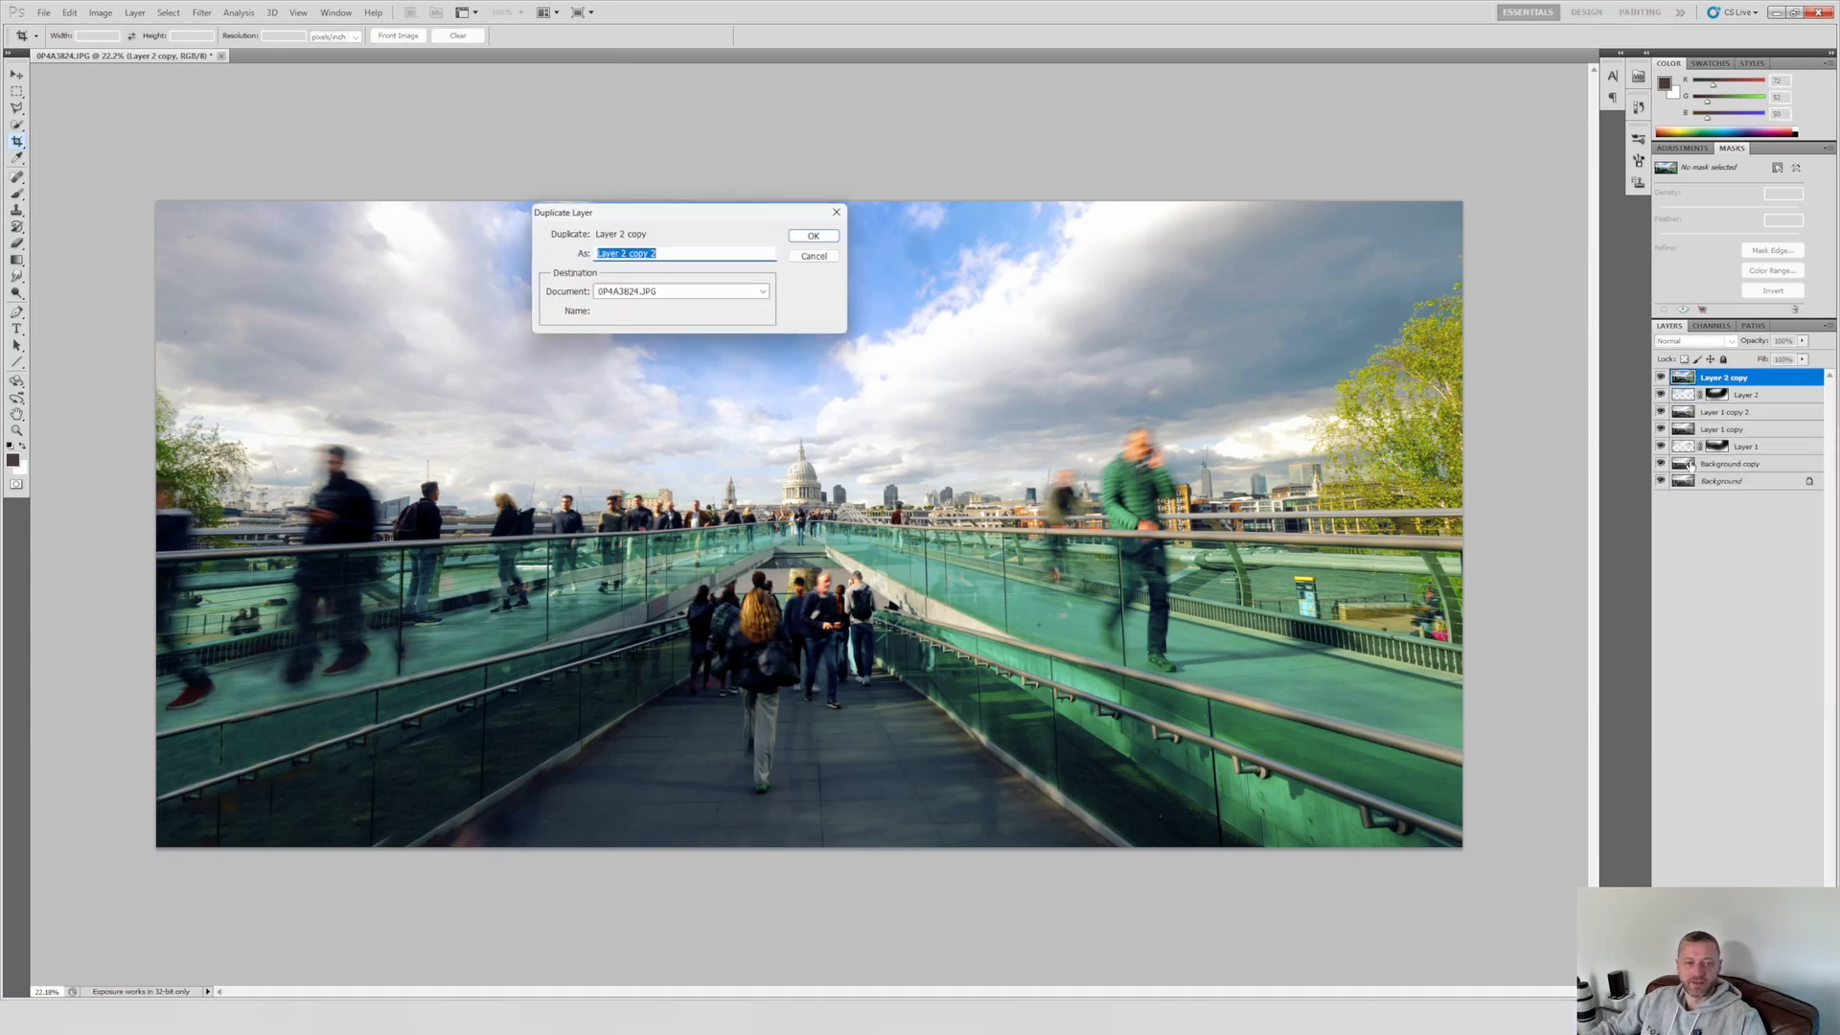
pyautogui.press('Return')
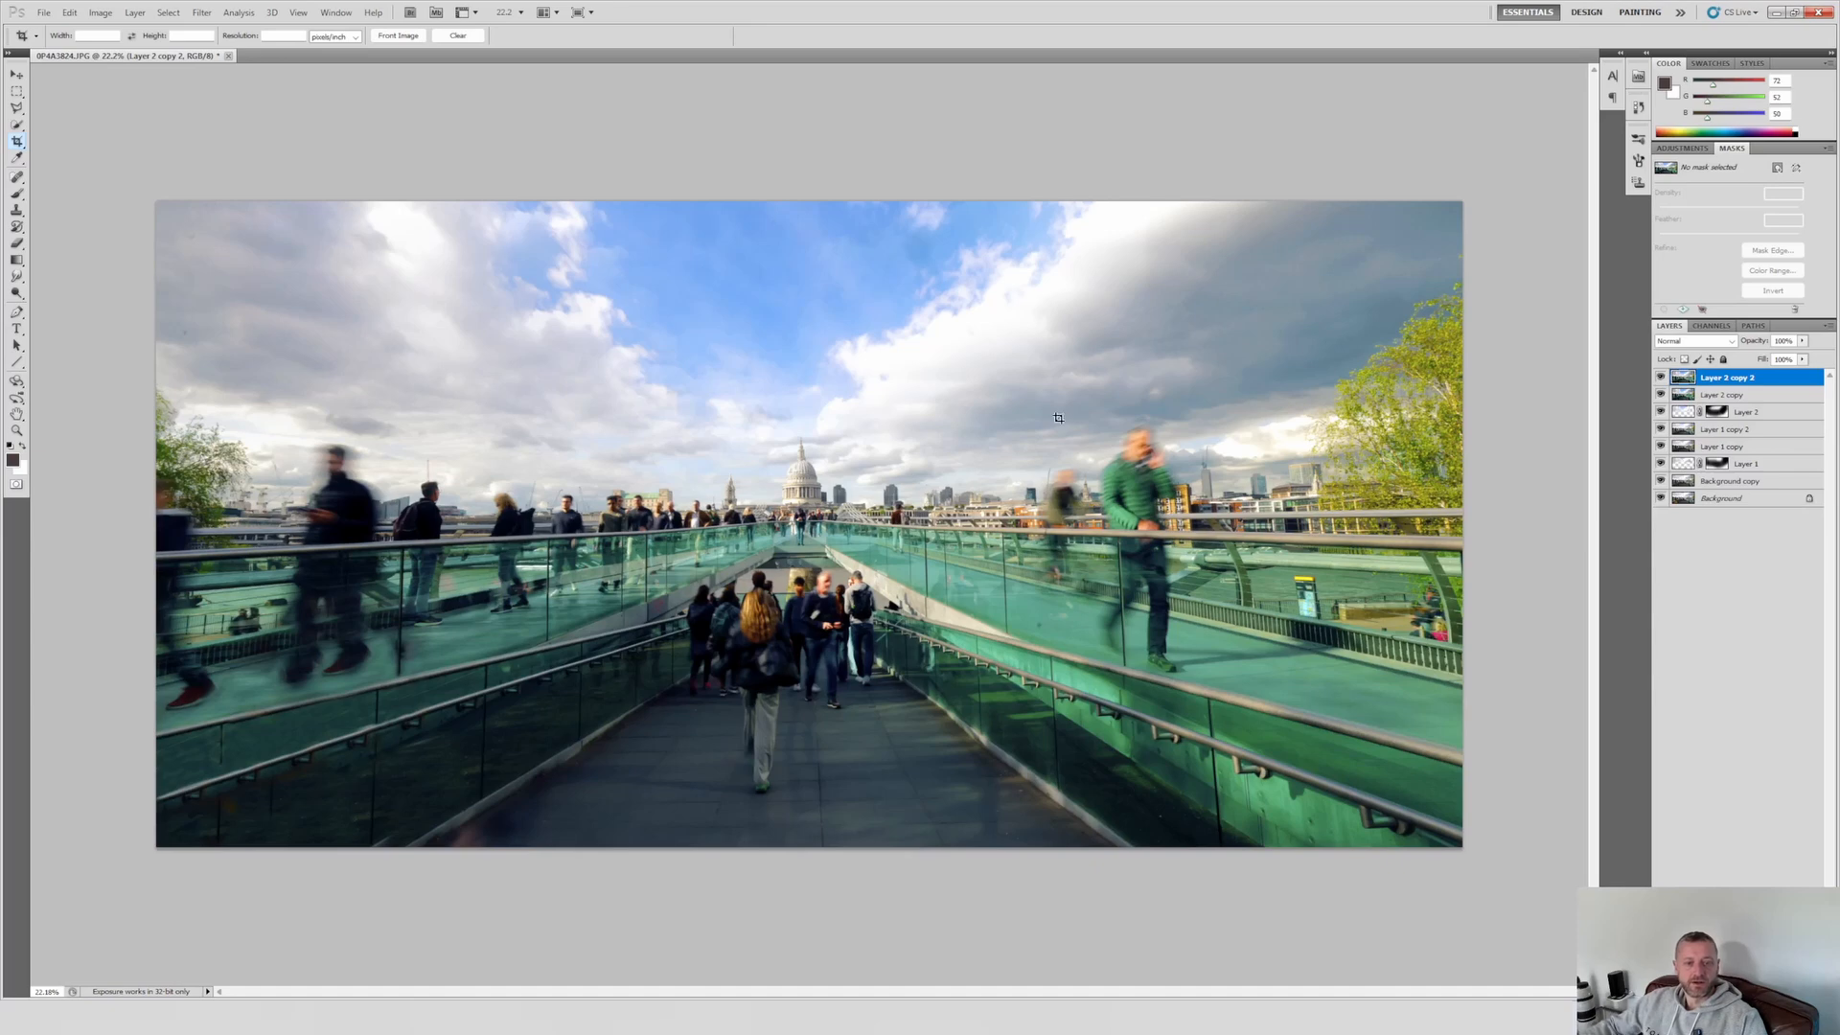
pyautogui.hotkey('alt', 'i')
pyautogui.press('a')
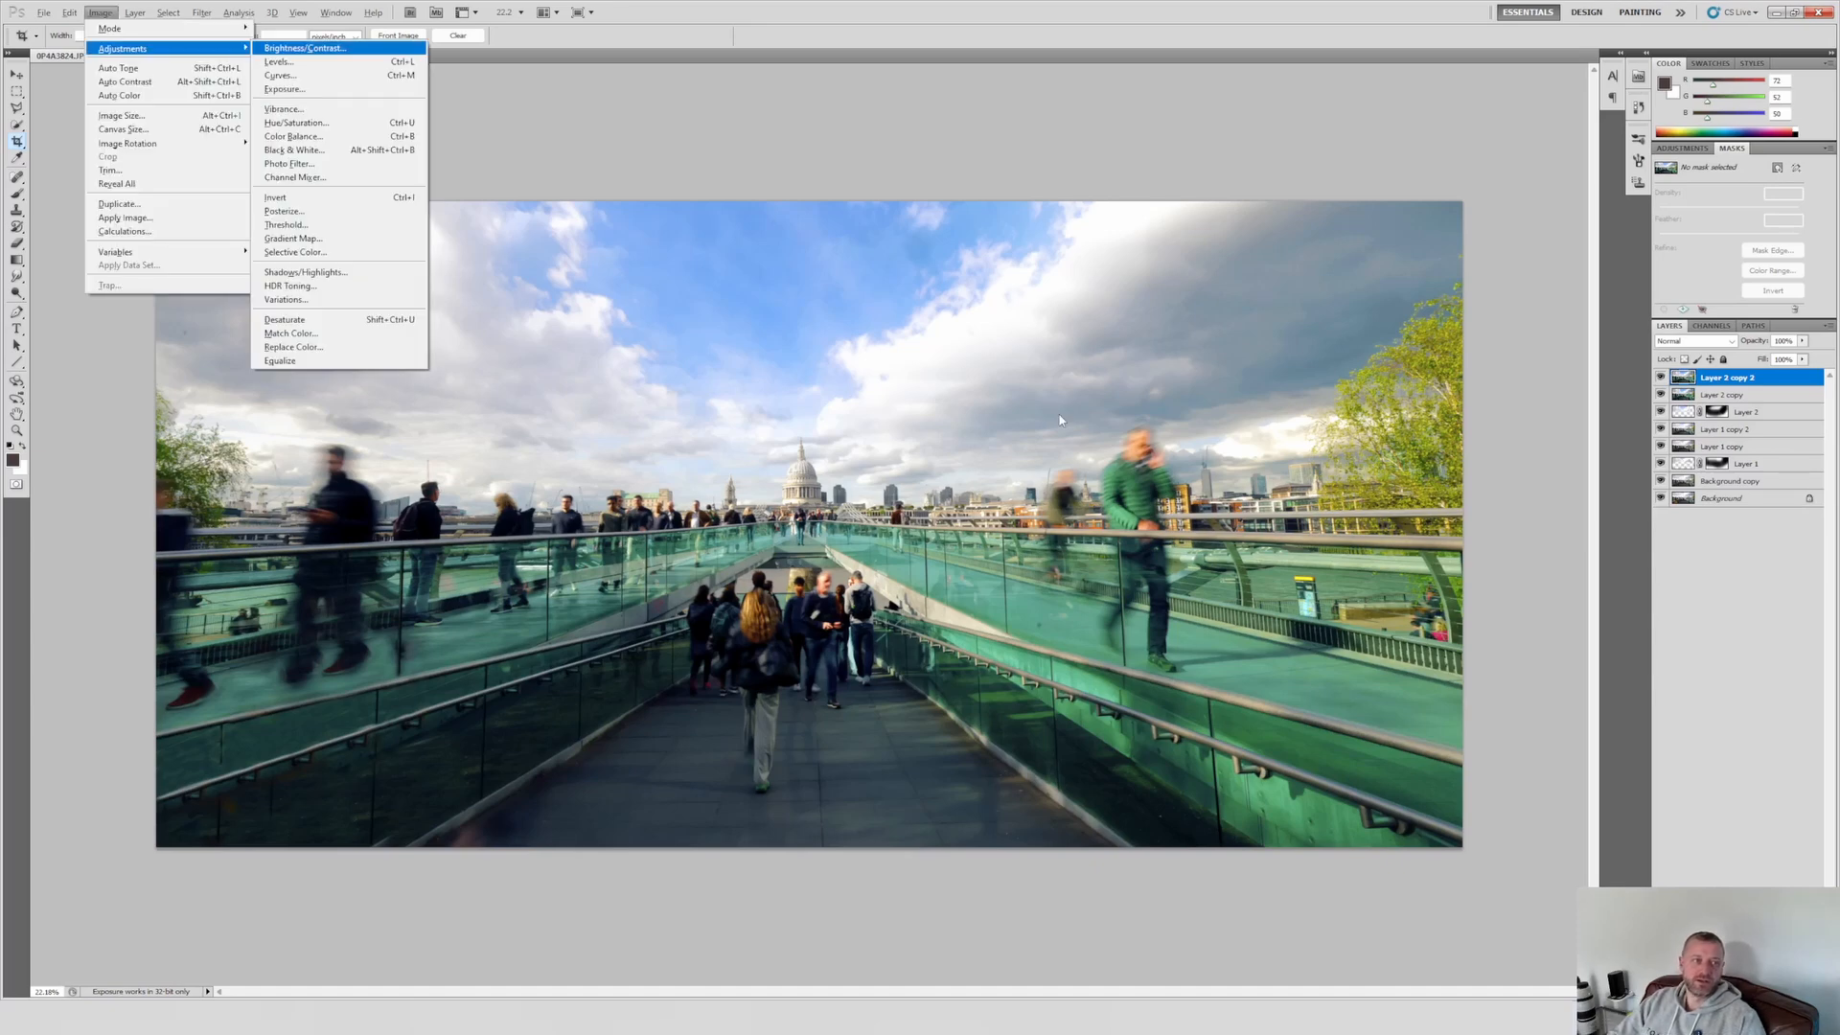
pyautogui.press('w')
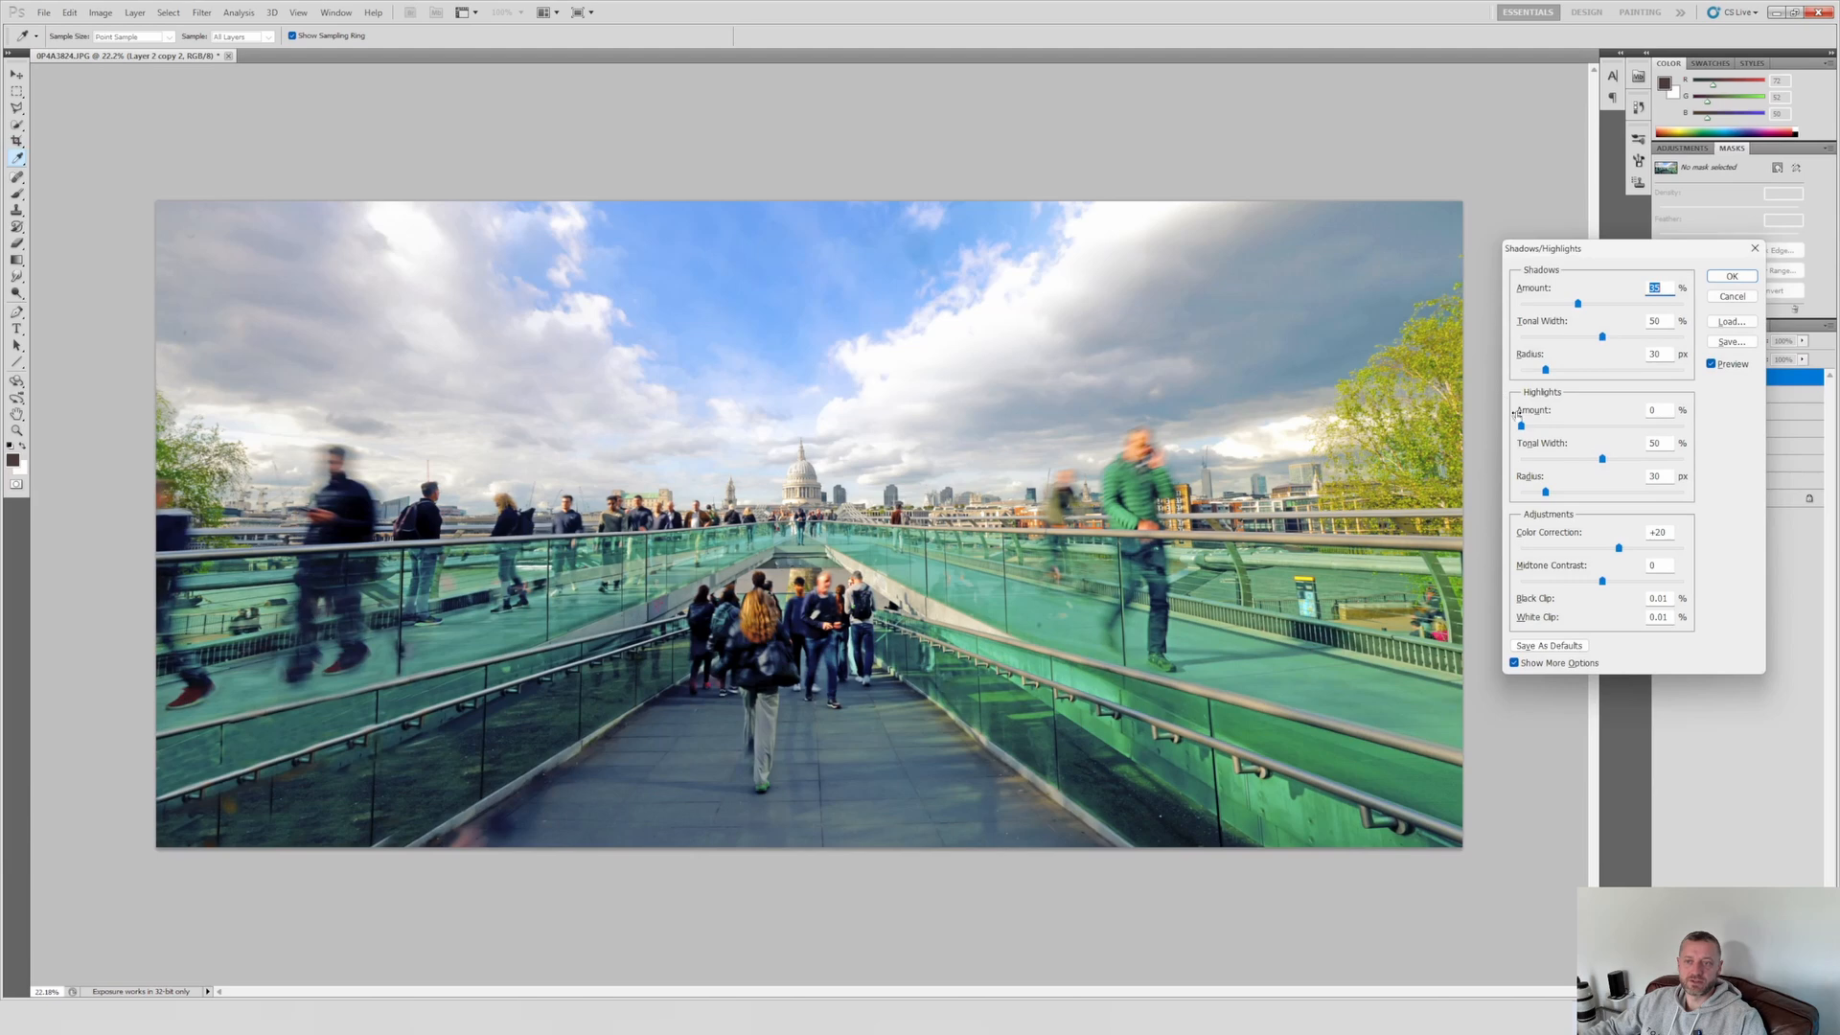
pyautogui.write('0')
pyautogui.press('Up')
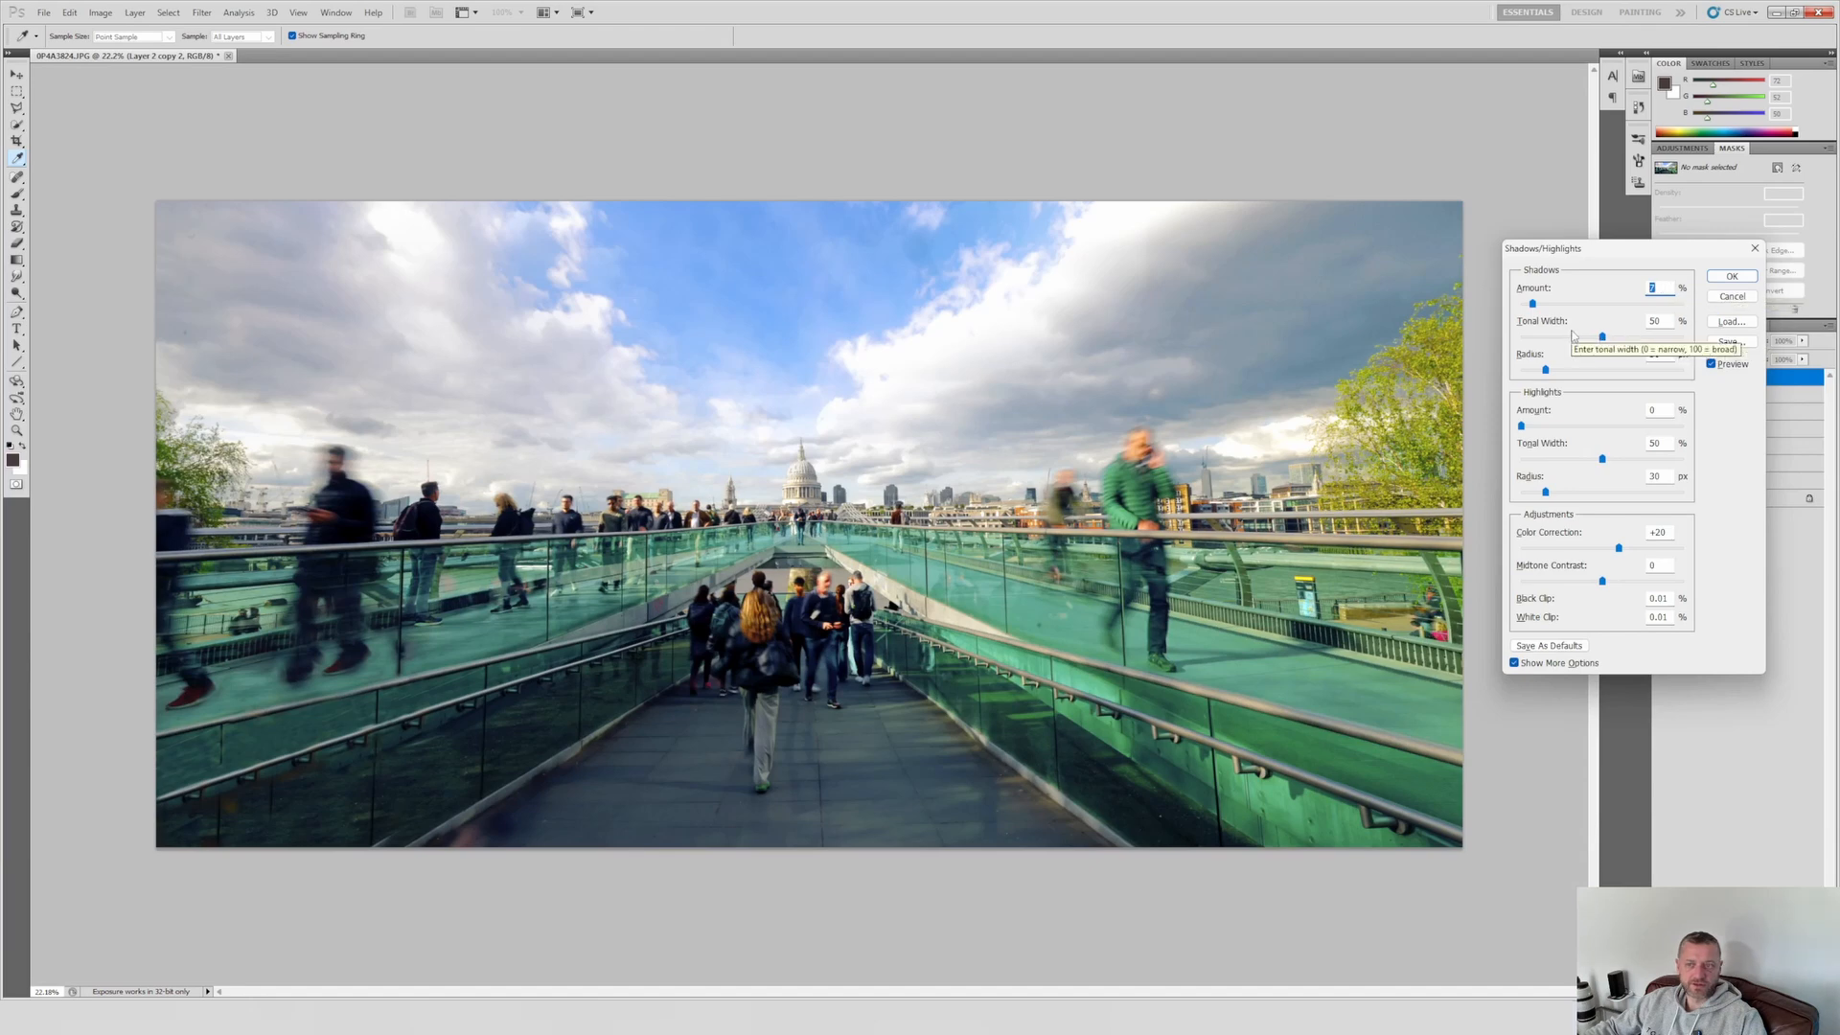
pyautogui.click(1669, 410)
pyautogui.press('Up')
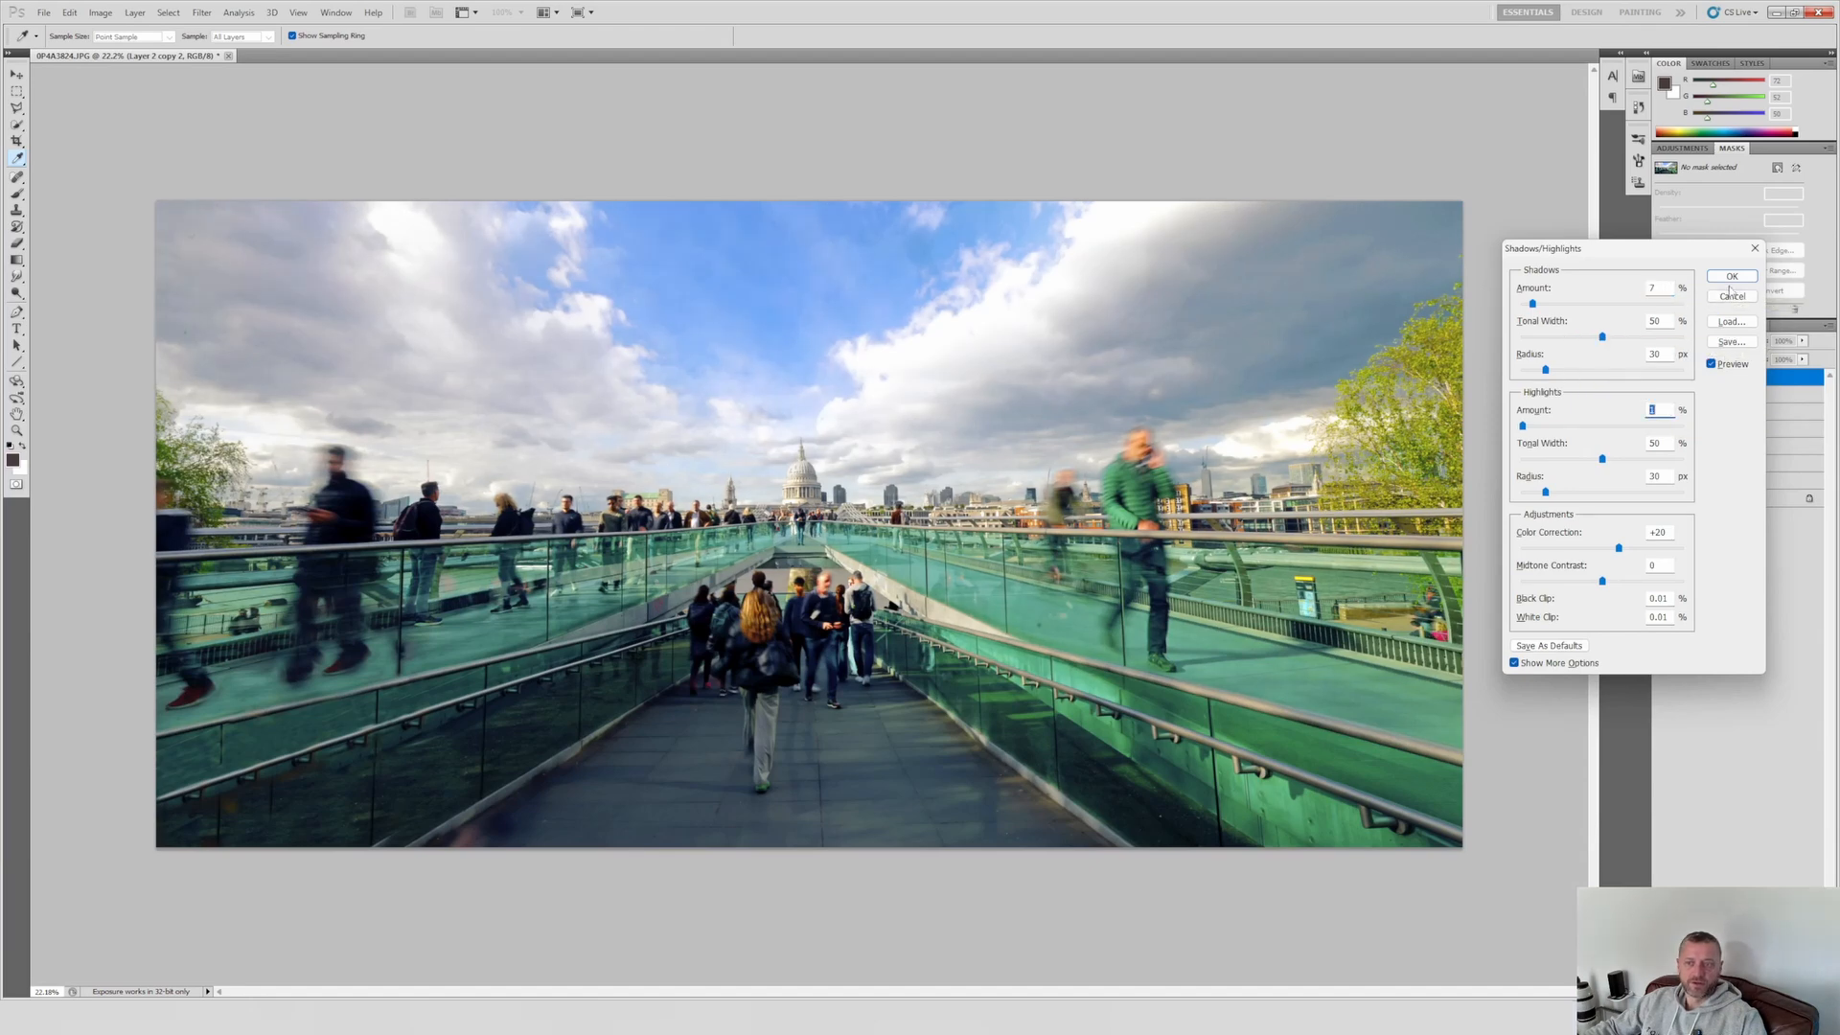
pyautogui.click(1731, 276)
pyautogui.press('c')
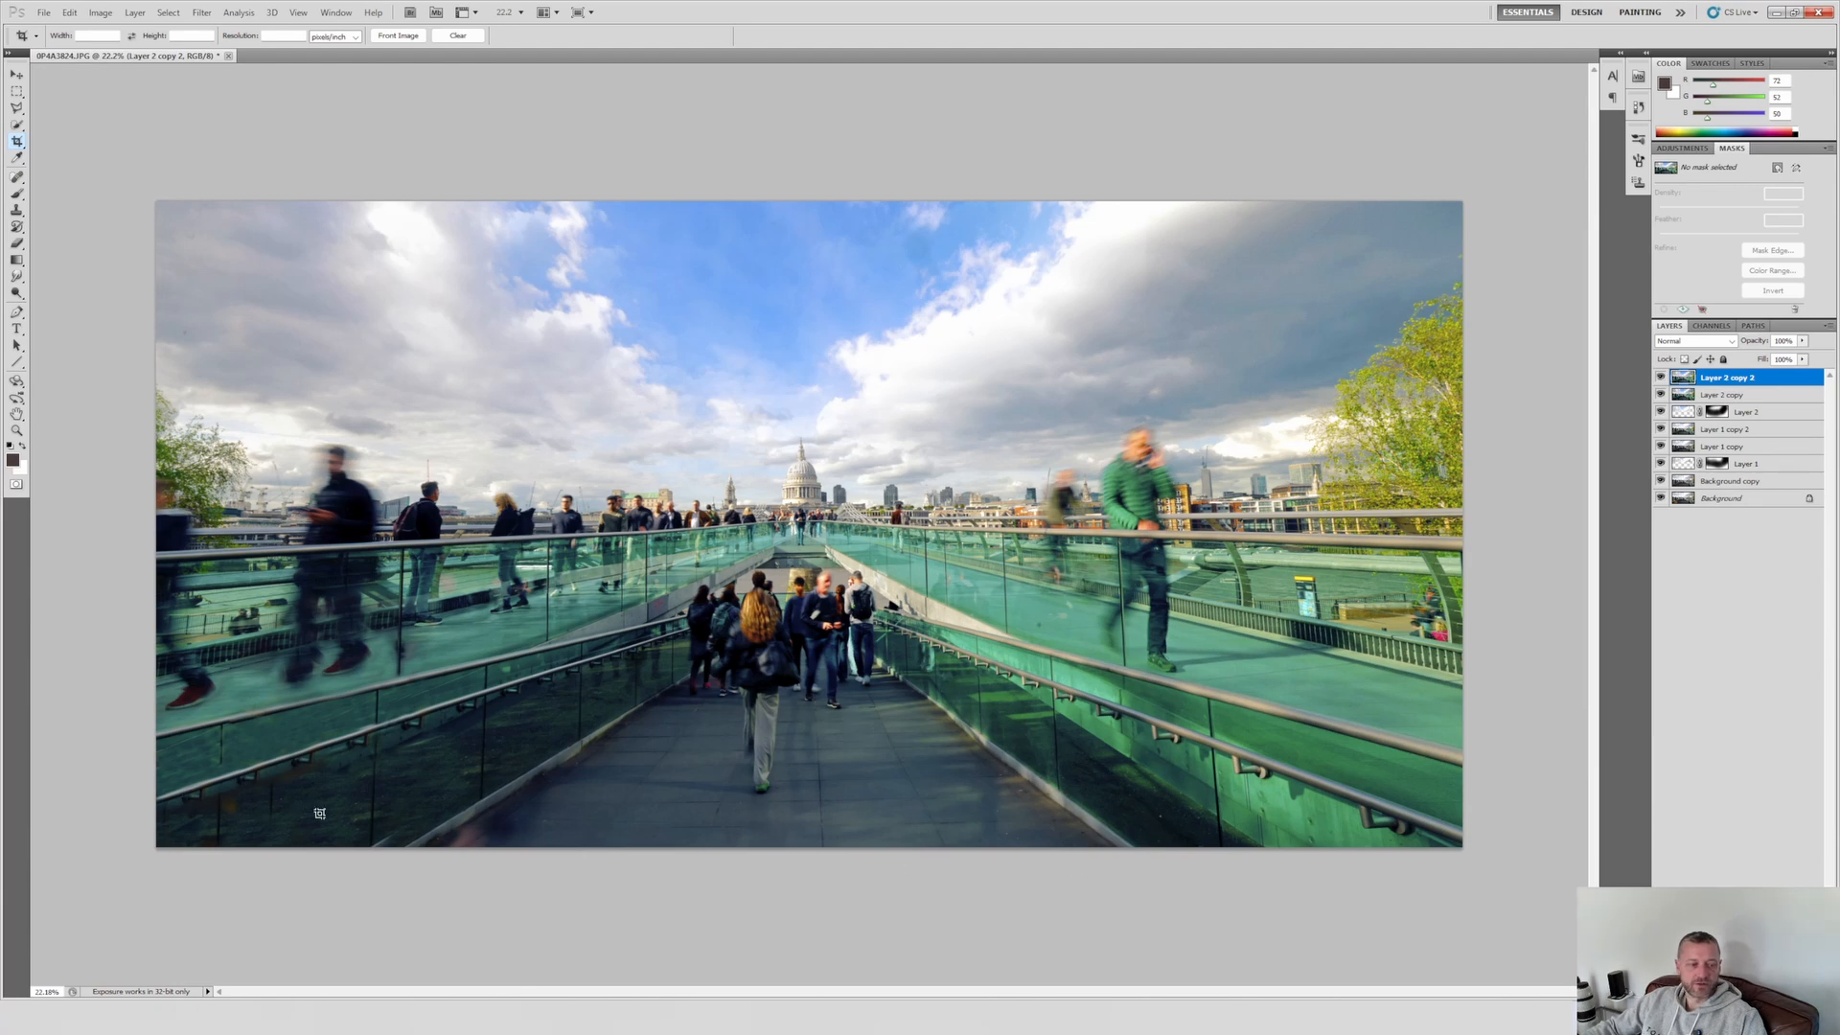
pyautogui.press('alt')
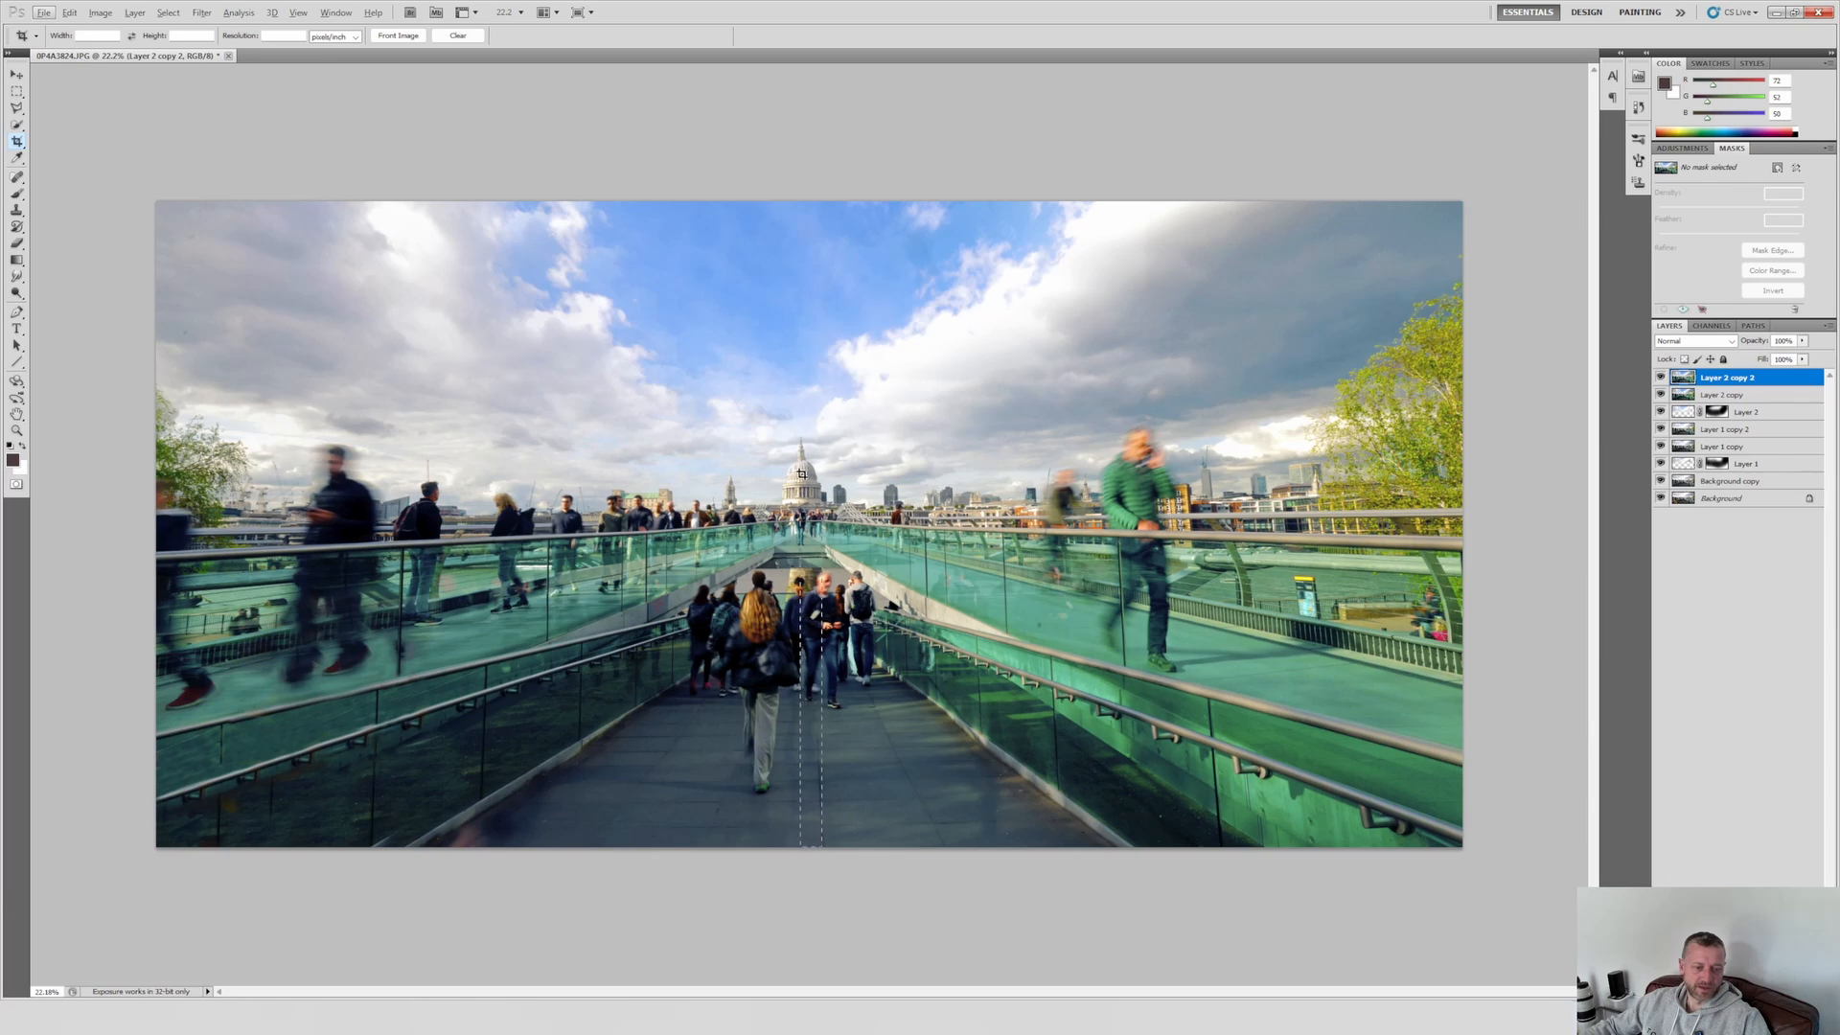
pyautogui.click(818, 812)
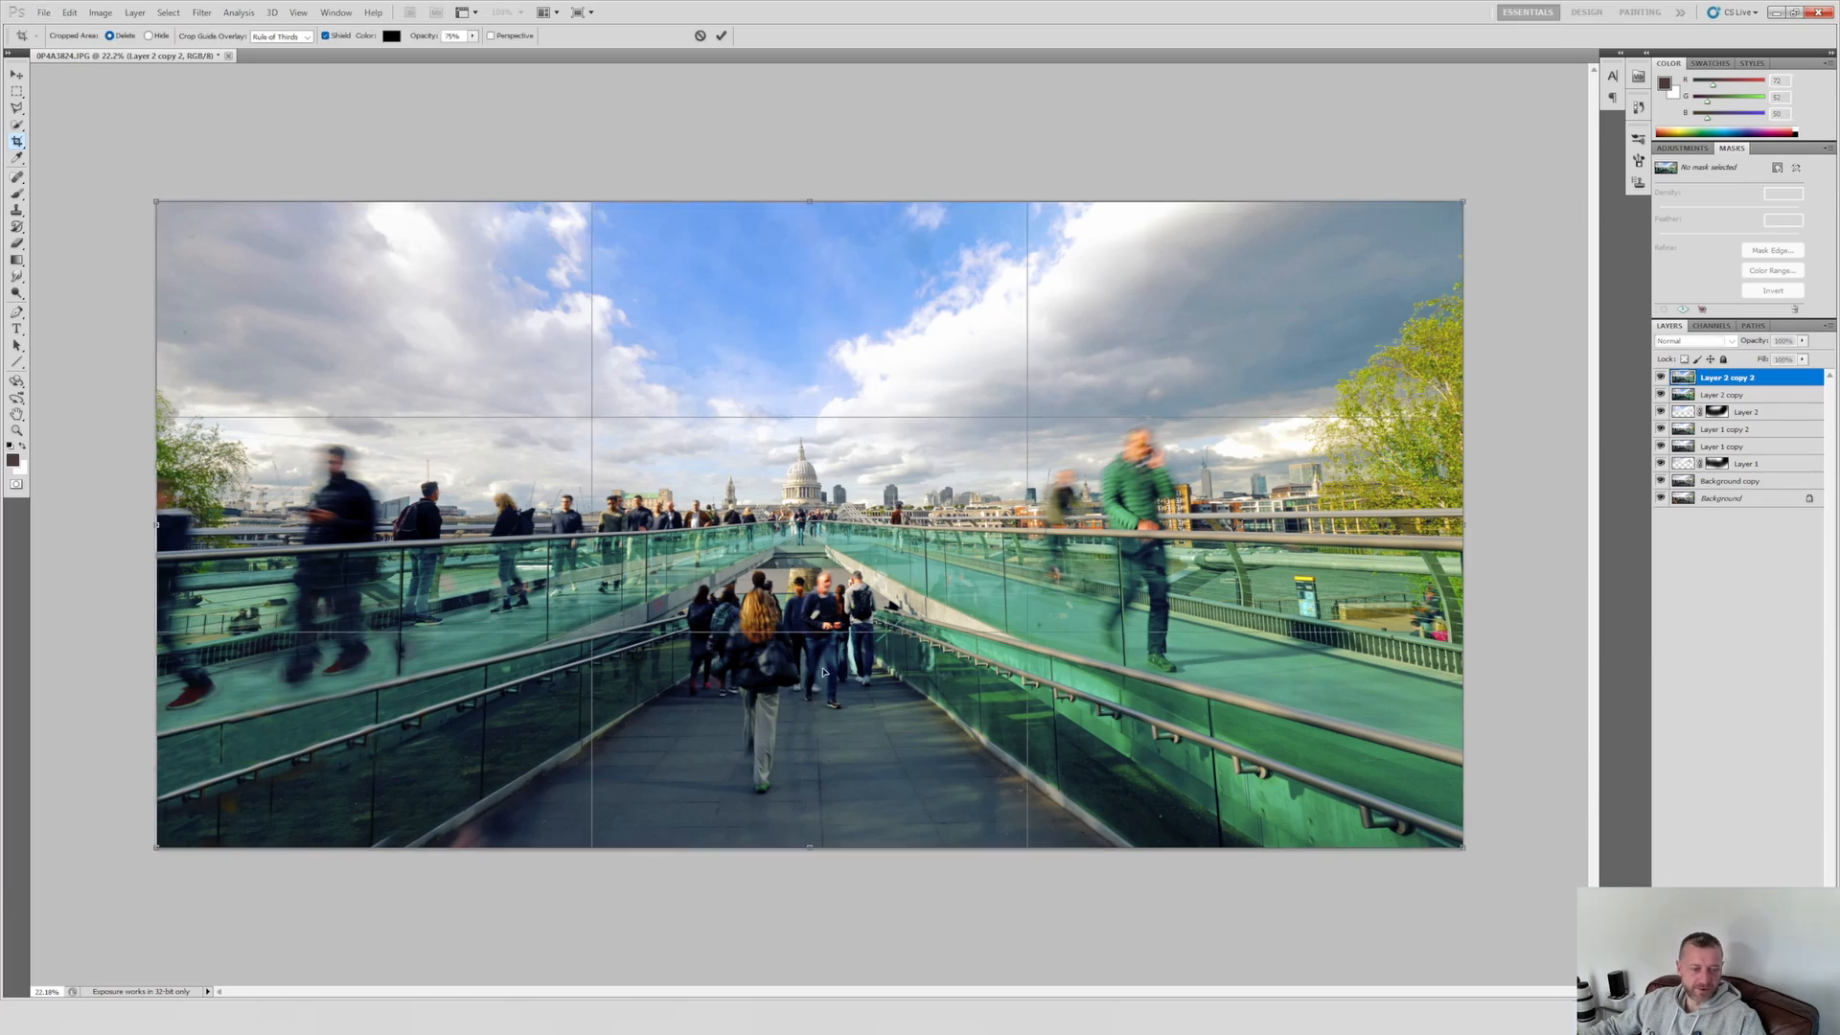
pyautogui.press('Escape')
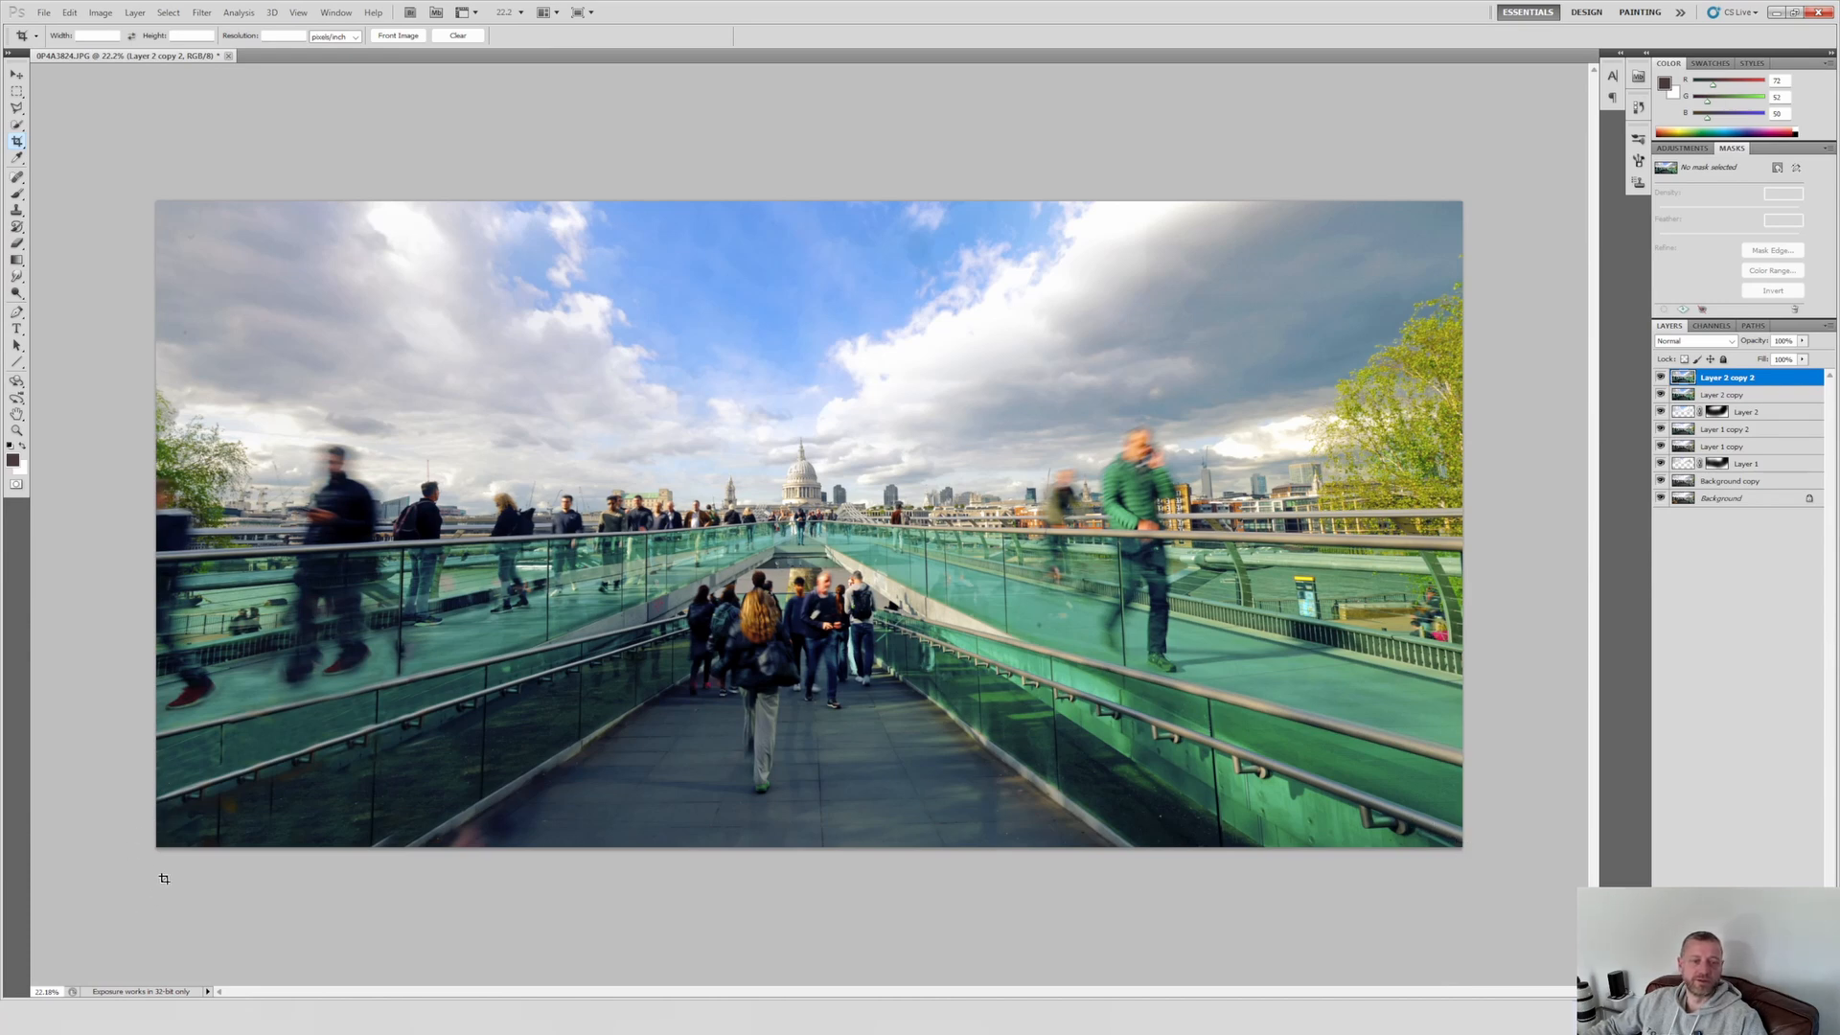
# Step: Try a tighter panoramic crop that trims the sky and the right side, and undo it
pyautogui.moveTo(150, 893); pyautogui.dragTo(1468, 340)
pyautogui.moveTo(1301, 355)
pyautogui.mouseDown()
pyautogui.moveTo(1301, 327)
pyautogui.moveTo(1301, 350)
pyautogui.mouseUp()
pyautogui.moveTo(1463, 549); pyautogui.dragTo(1365, 536)
pyautogui.press('Return')
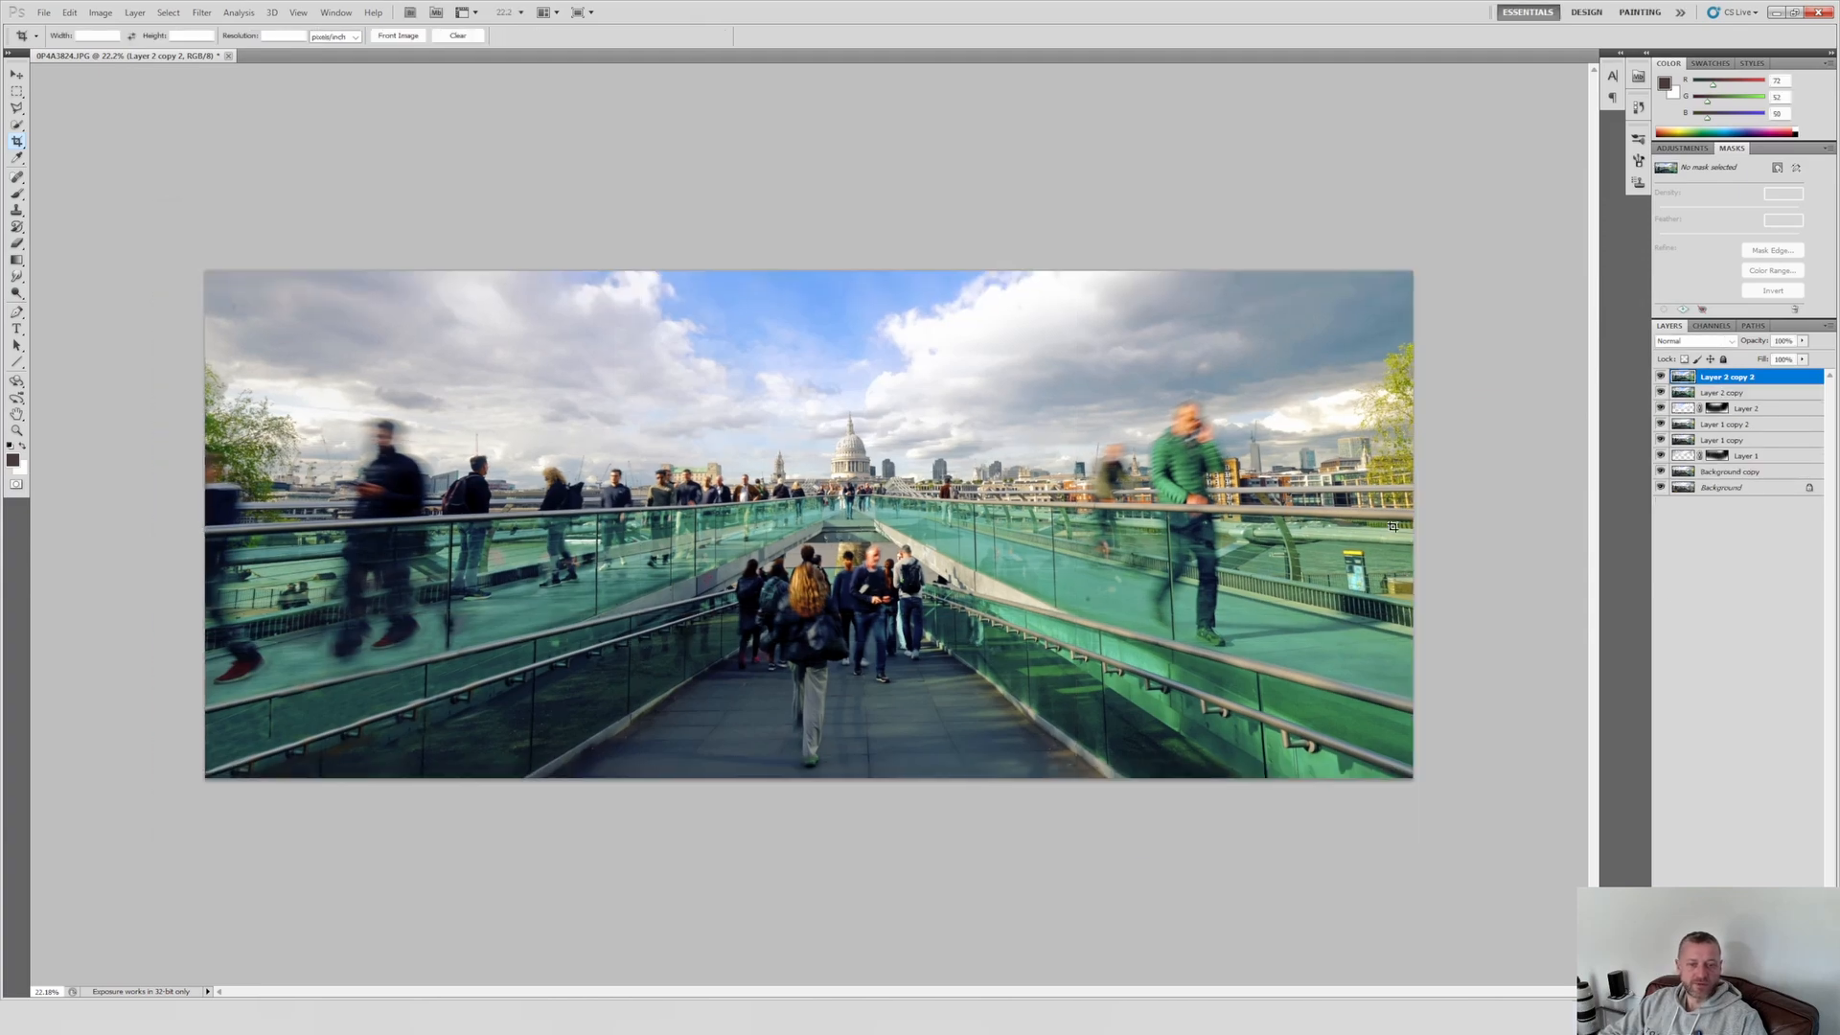
pyautogui.hotkey('ctrl', '0')
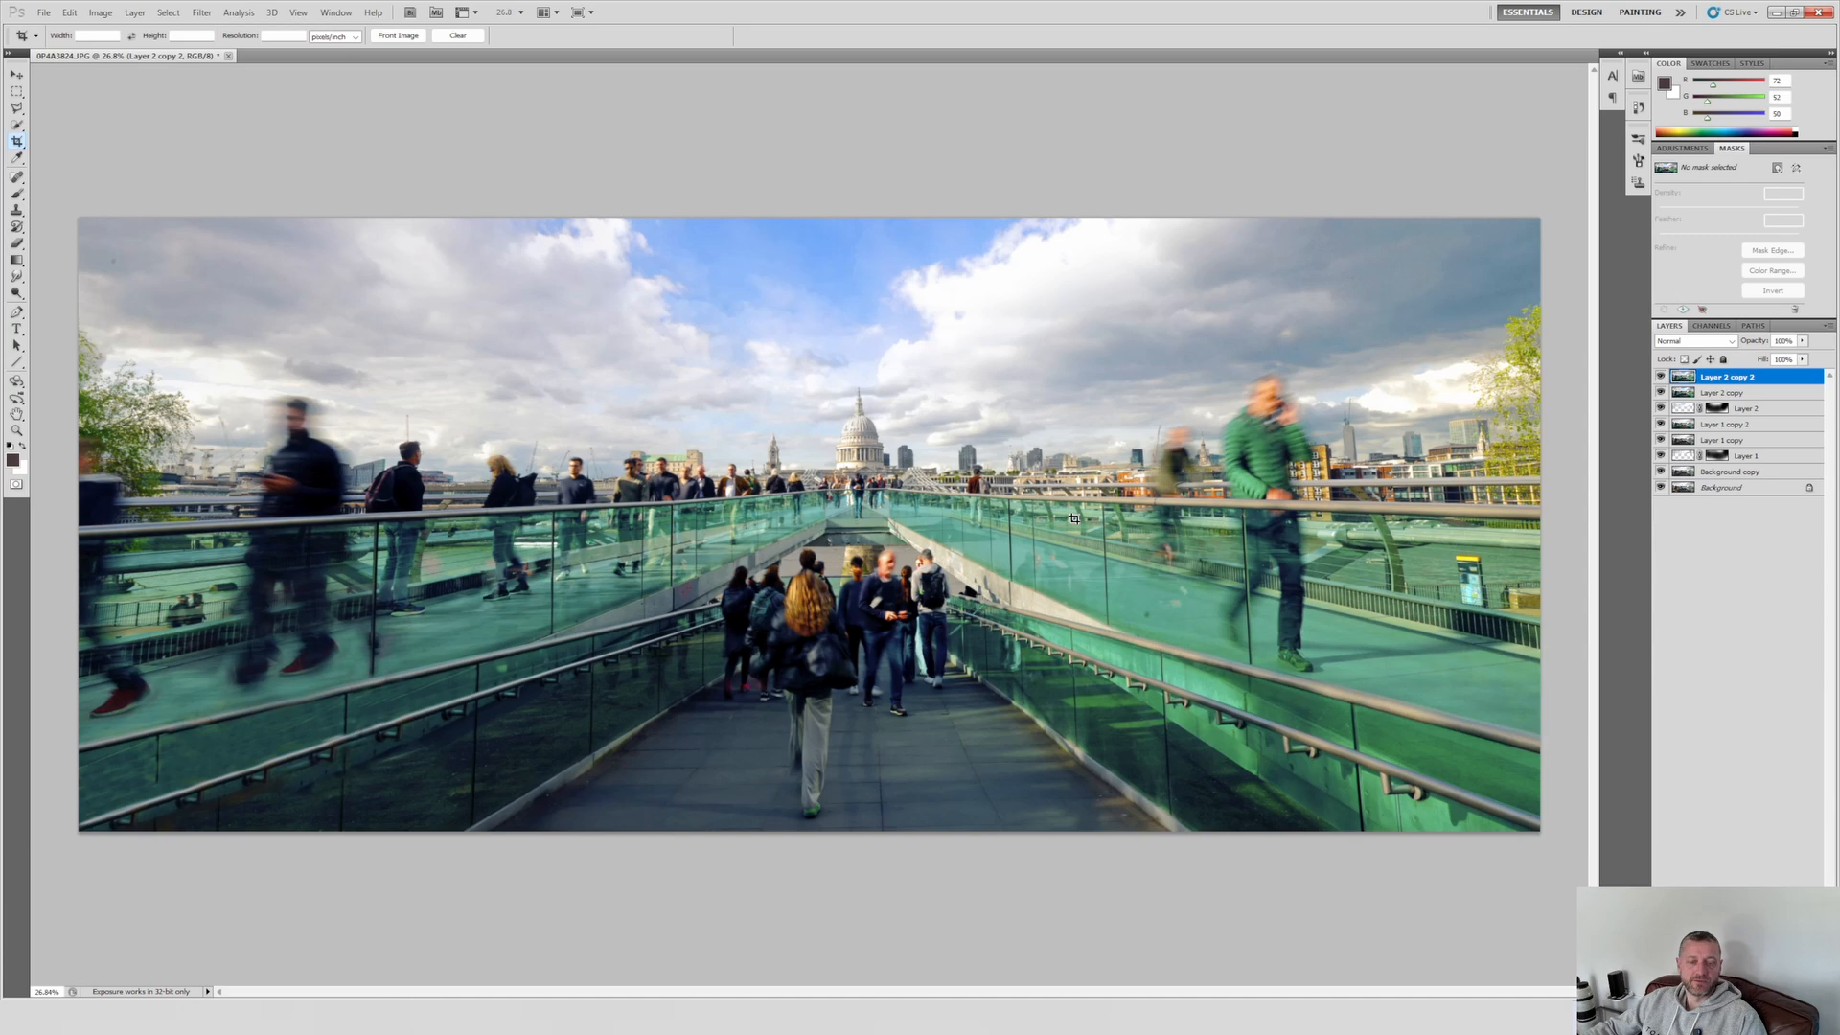
pyautogui.hotkey('ctrl', 'z')
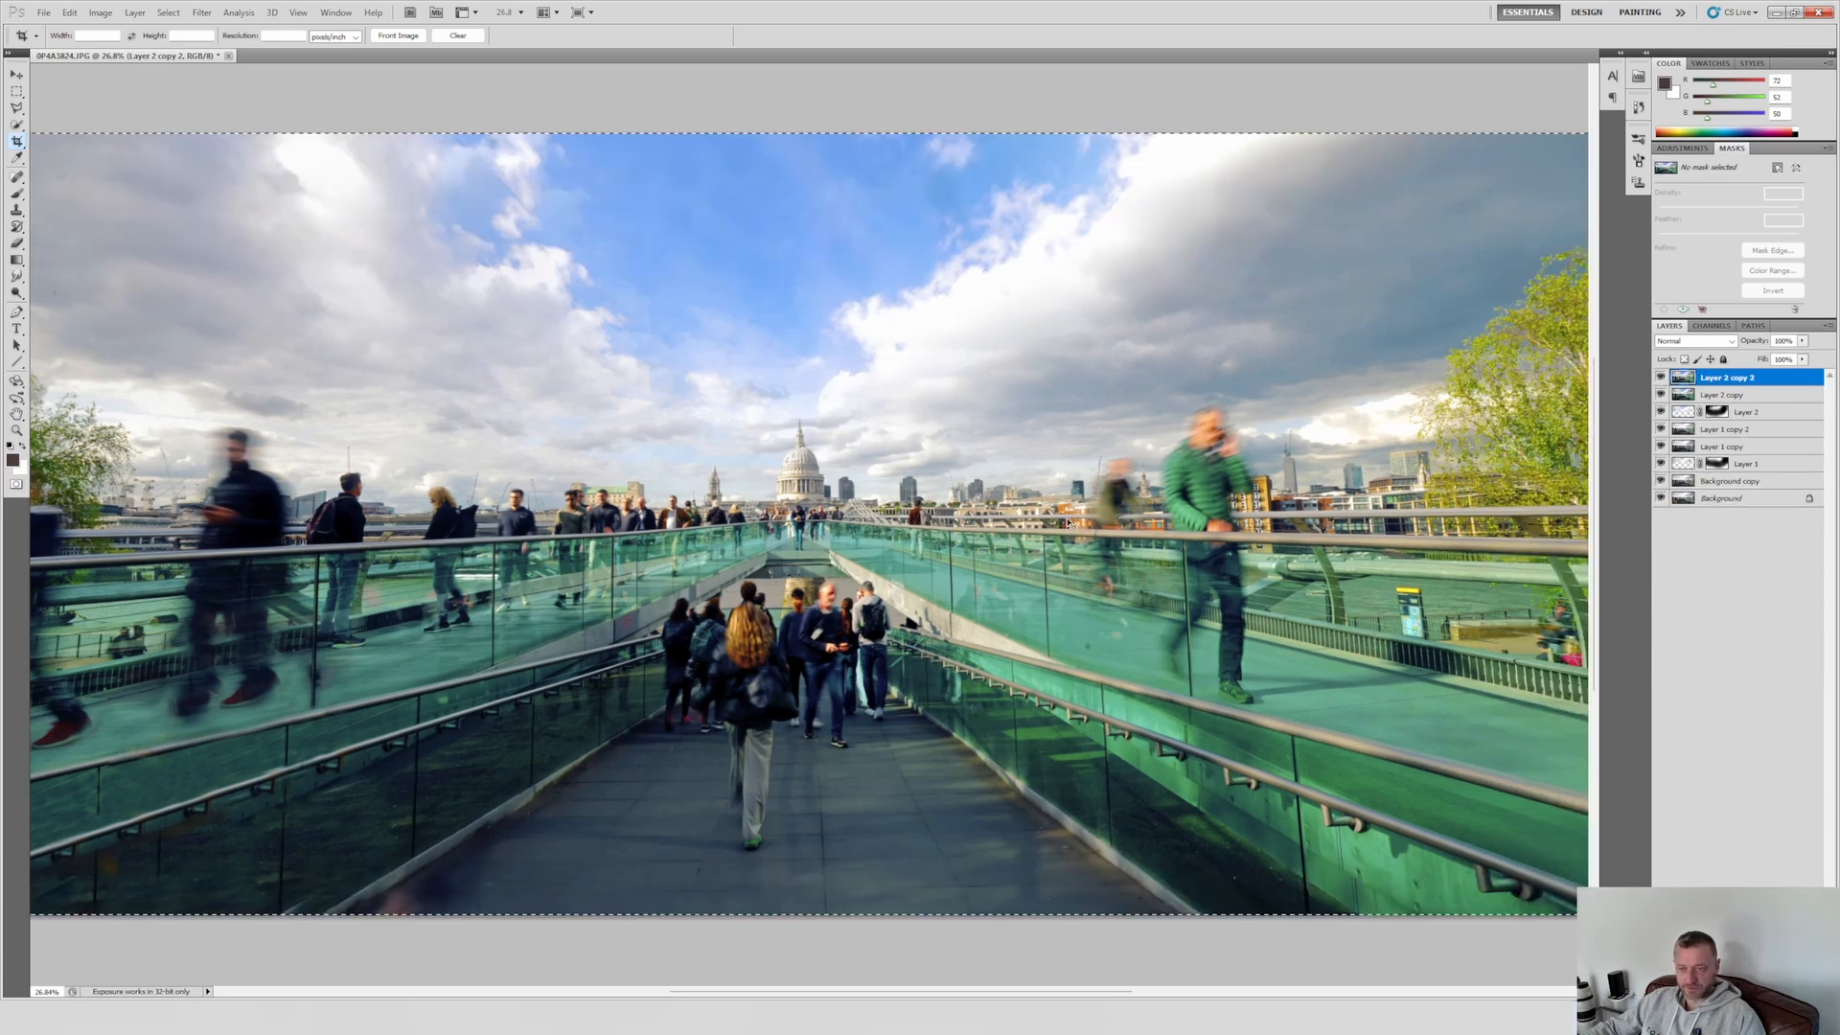
# Step: Crop the photo's right and lower edges to bring the cathedral nearer the centre, and paste the copied uncropped image above Layer 2 copy
pyautogui.hotkey('alt', 'e')
pyautogui.press('alt')
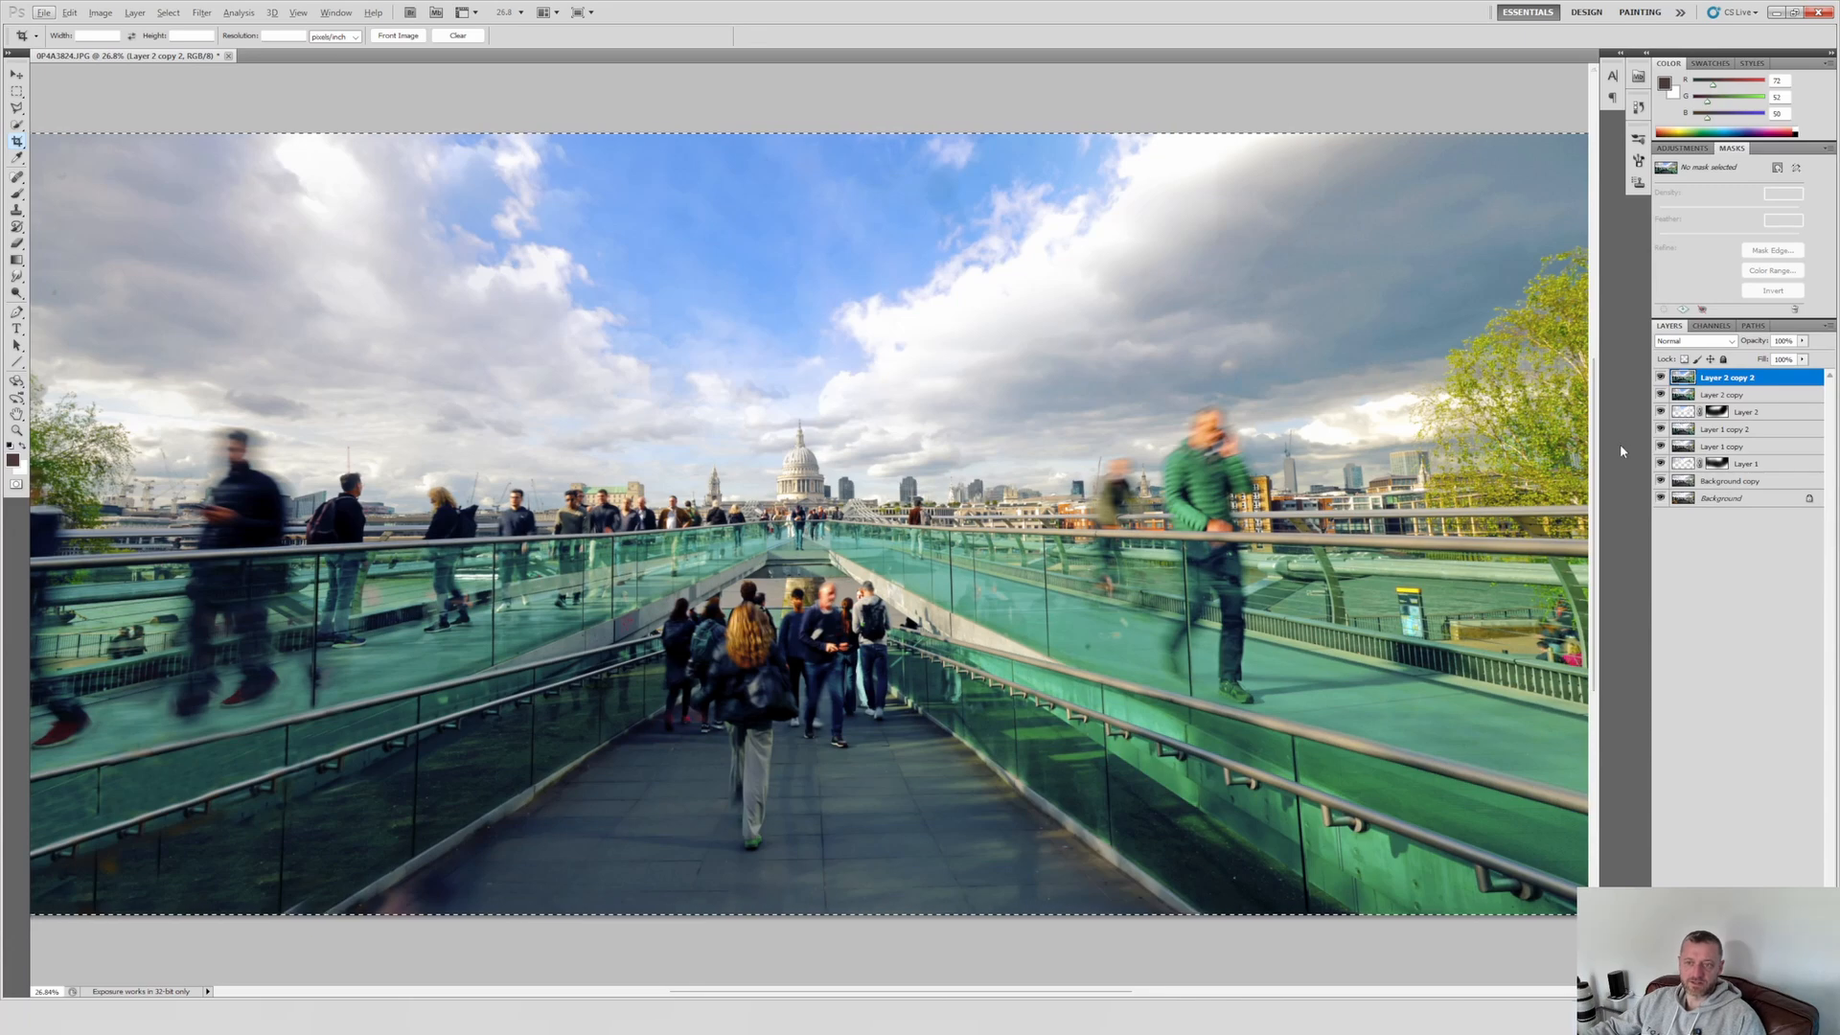
pyautogui.click(1724, 395)
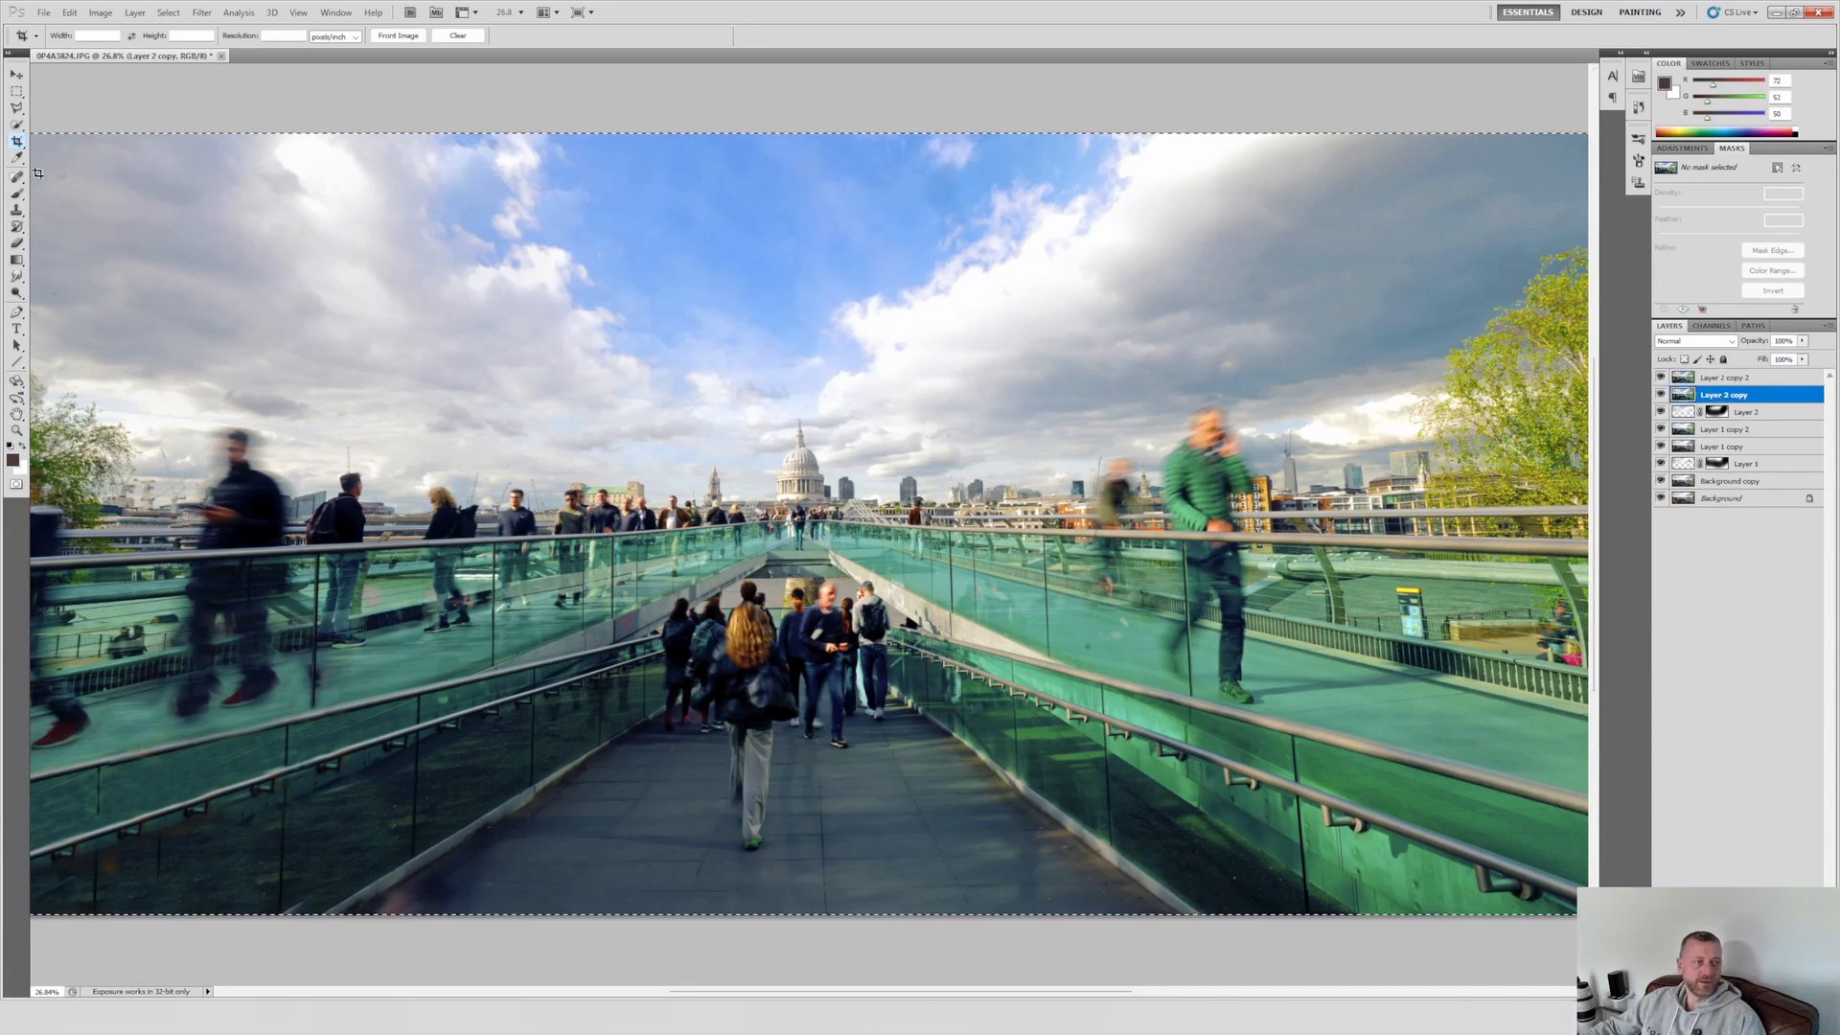
pyautogui.hotkey('ctrl', '-')
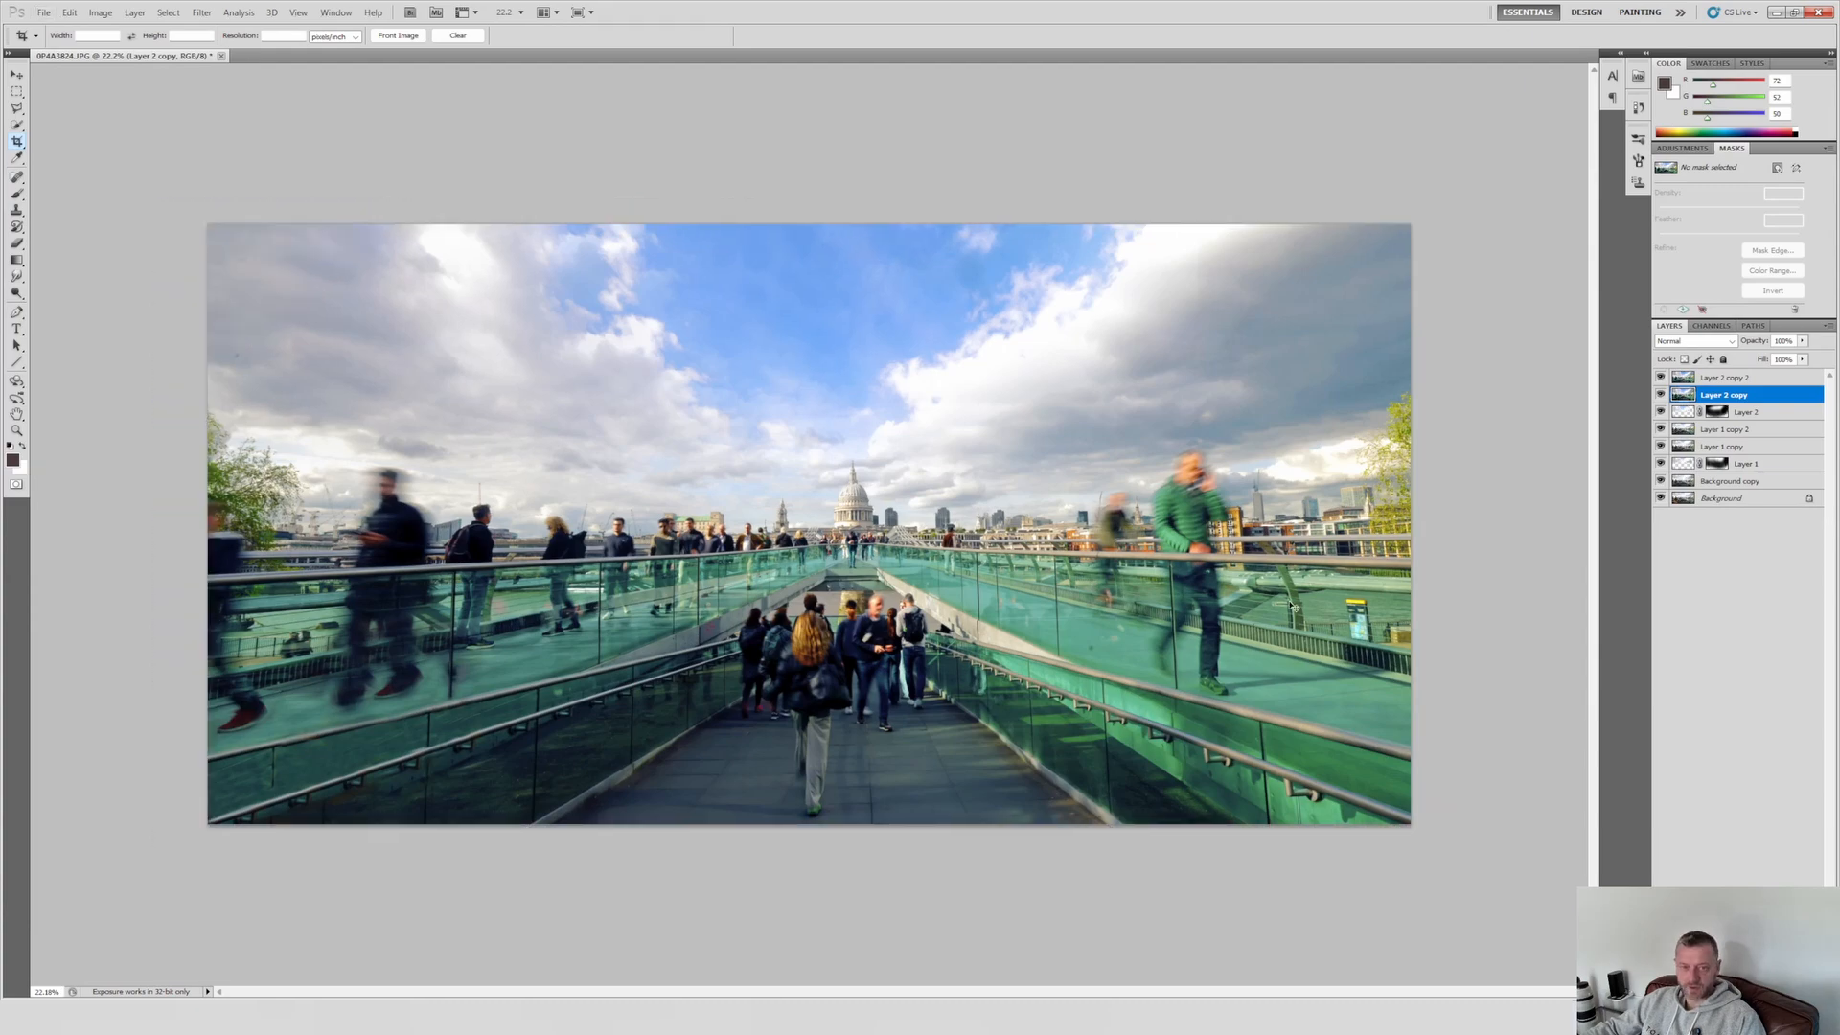
pyautogui.hotkey('ctrl', 'alt', 'shift', 'e')
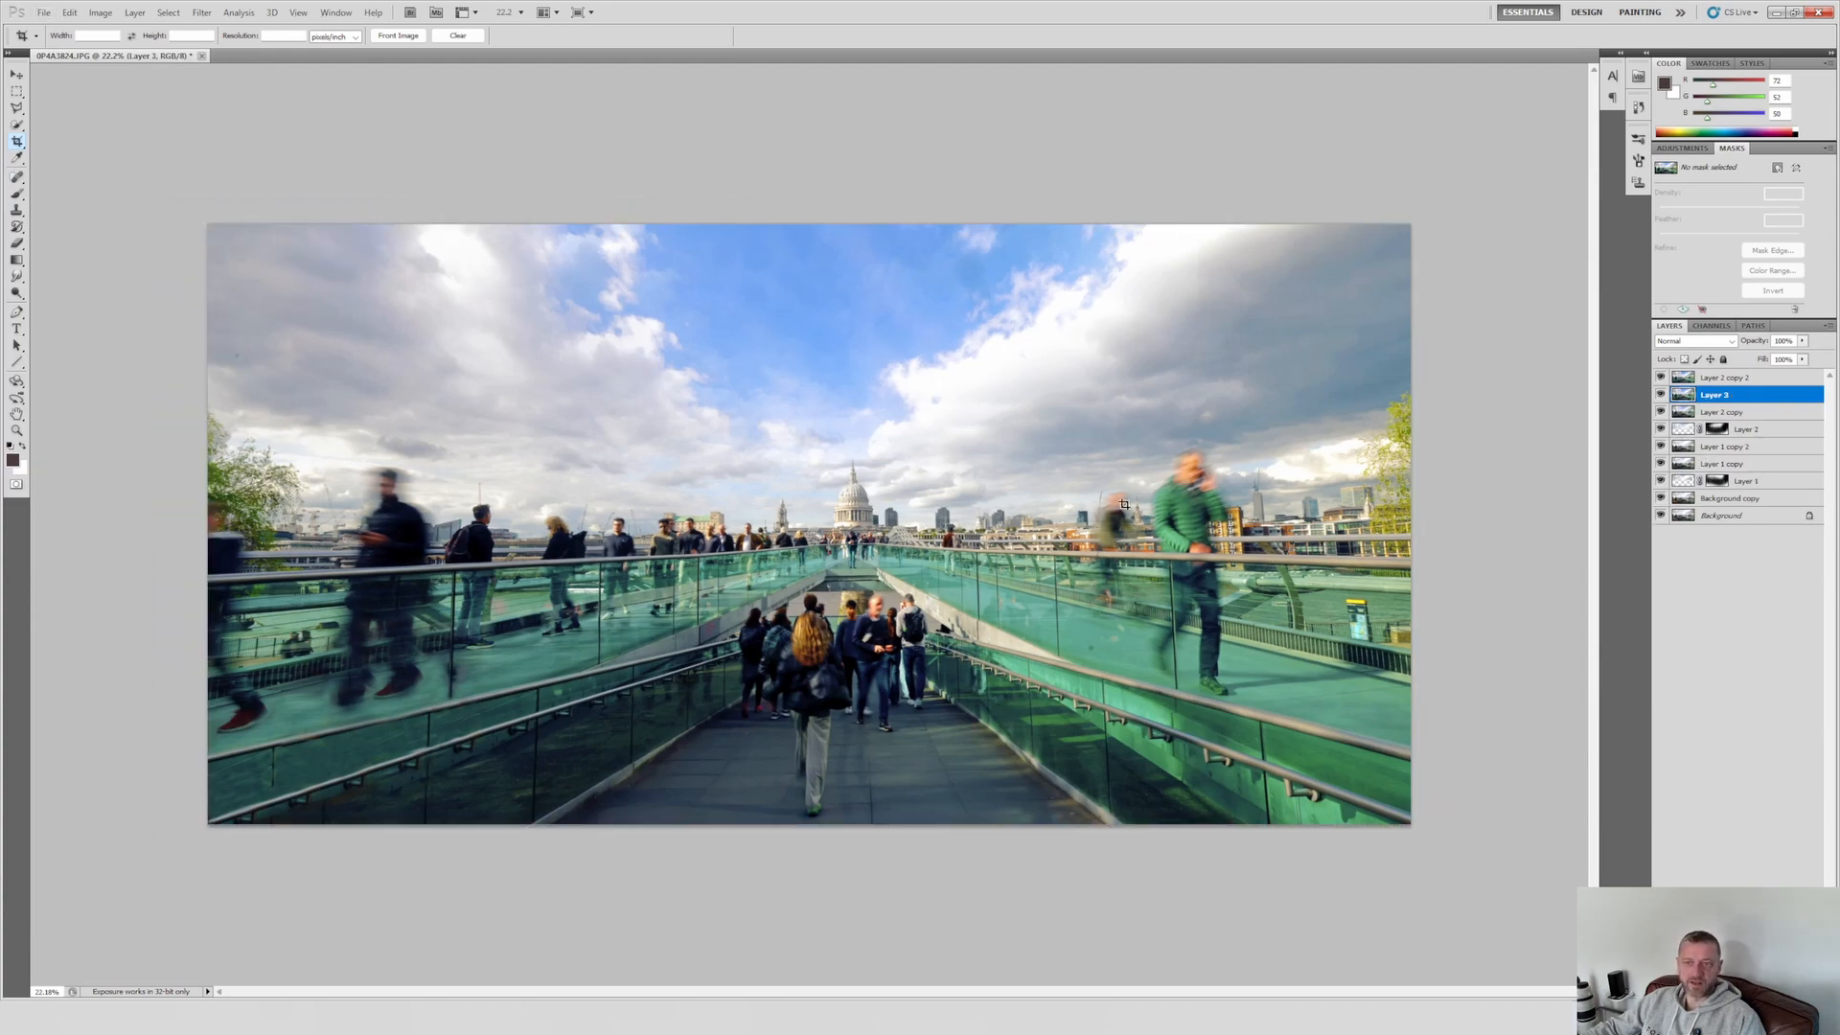
# Step: Delete Layer 2 copy 2 so that Layer 3 is the top layer
pyautogui.click(17, 74)
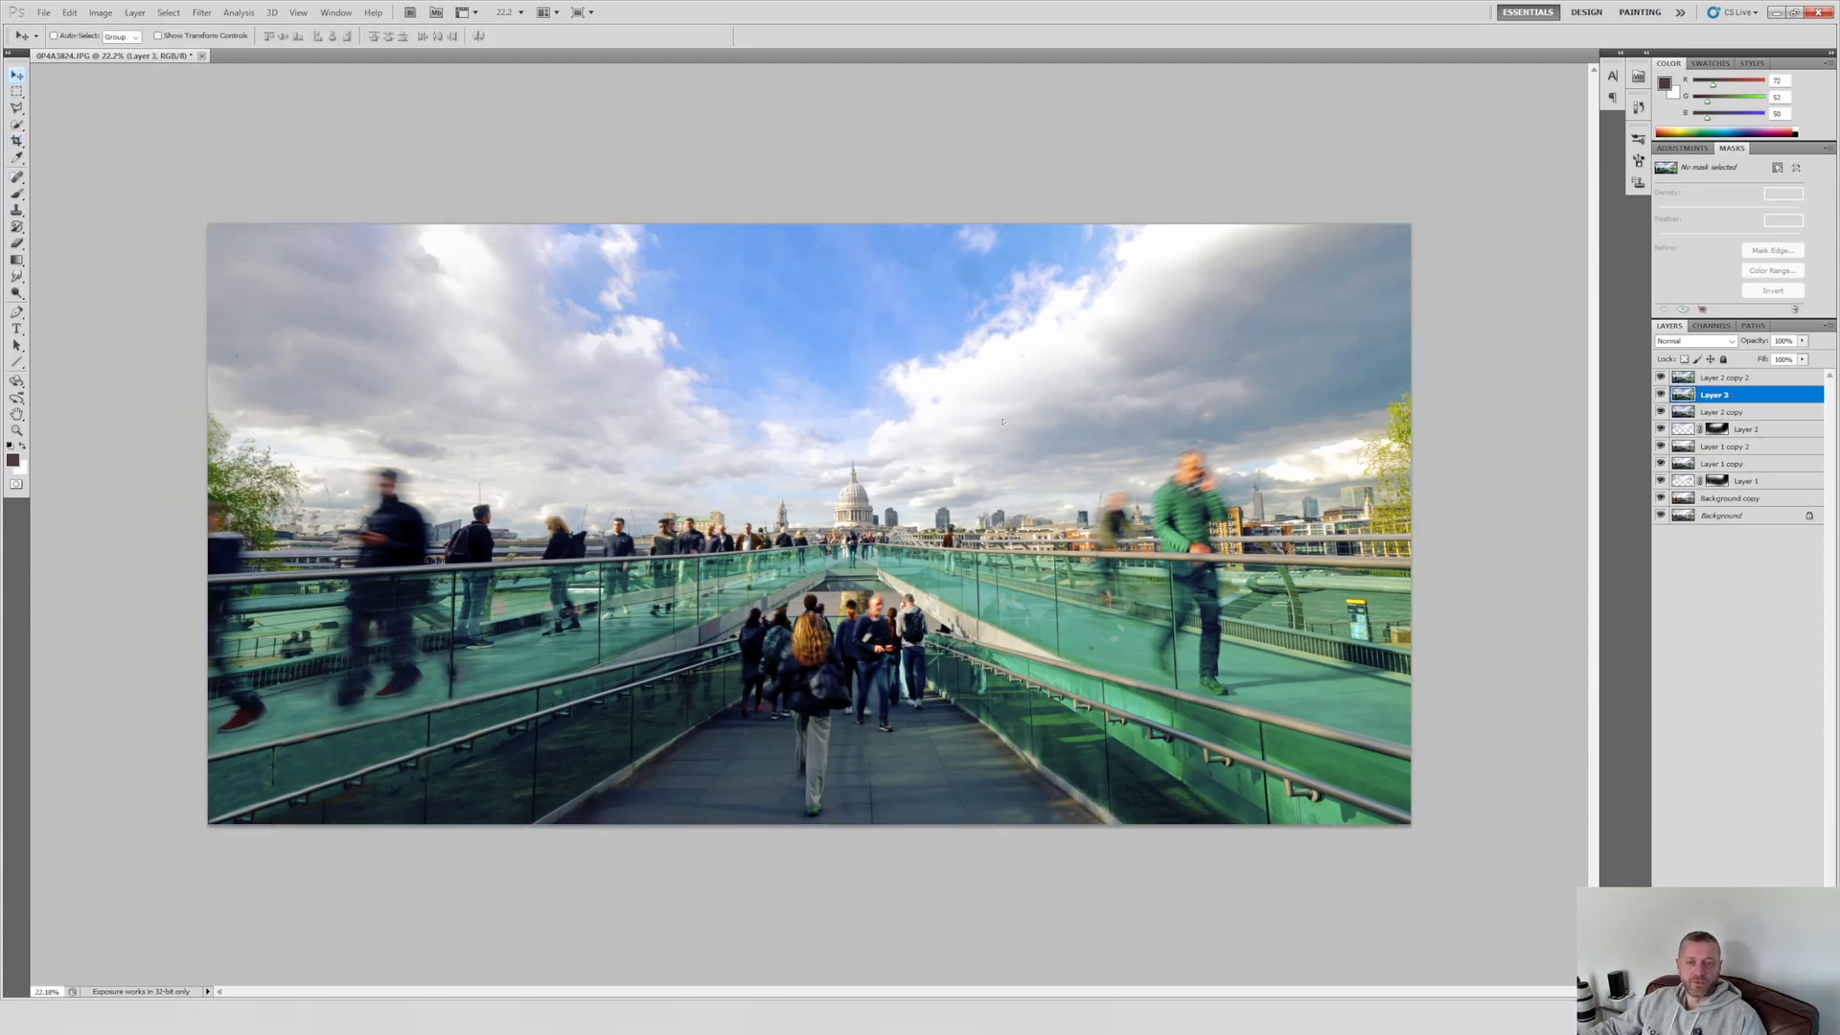
pyautogui.click(1725, 378)
pyautogui.moveTo(1150, 480); pyautogui.dragTo(1220, 458)
pyautogui.press('Delete')
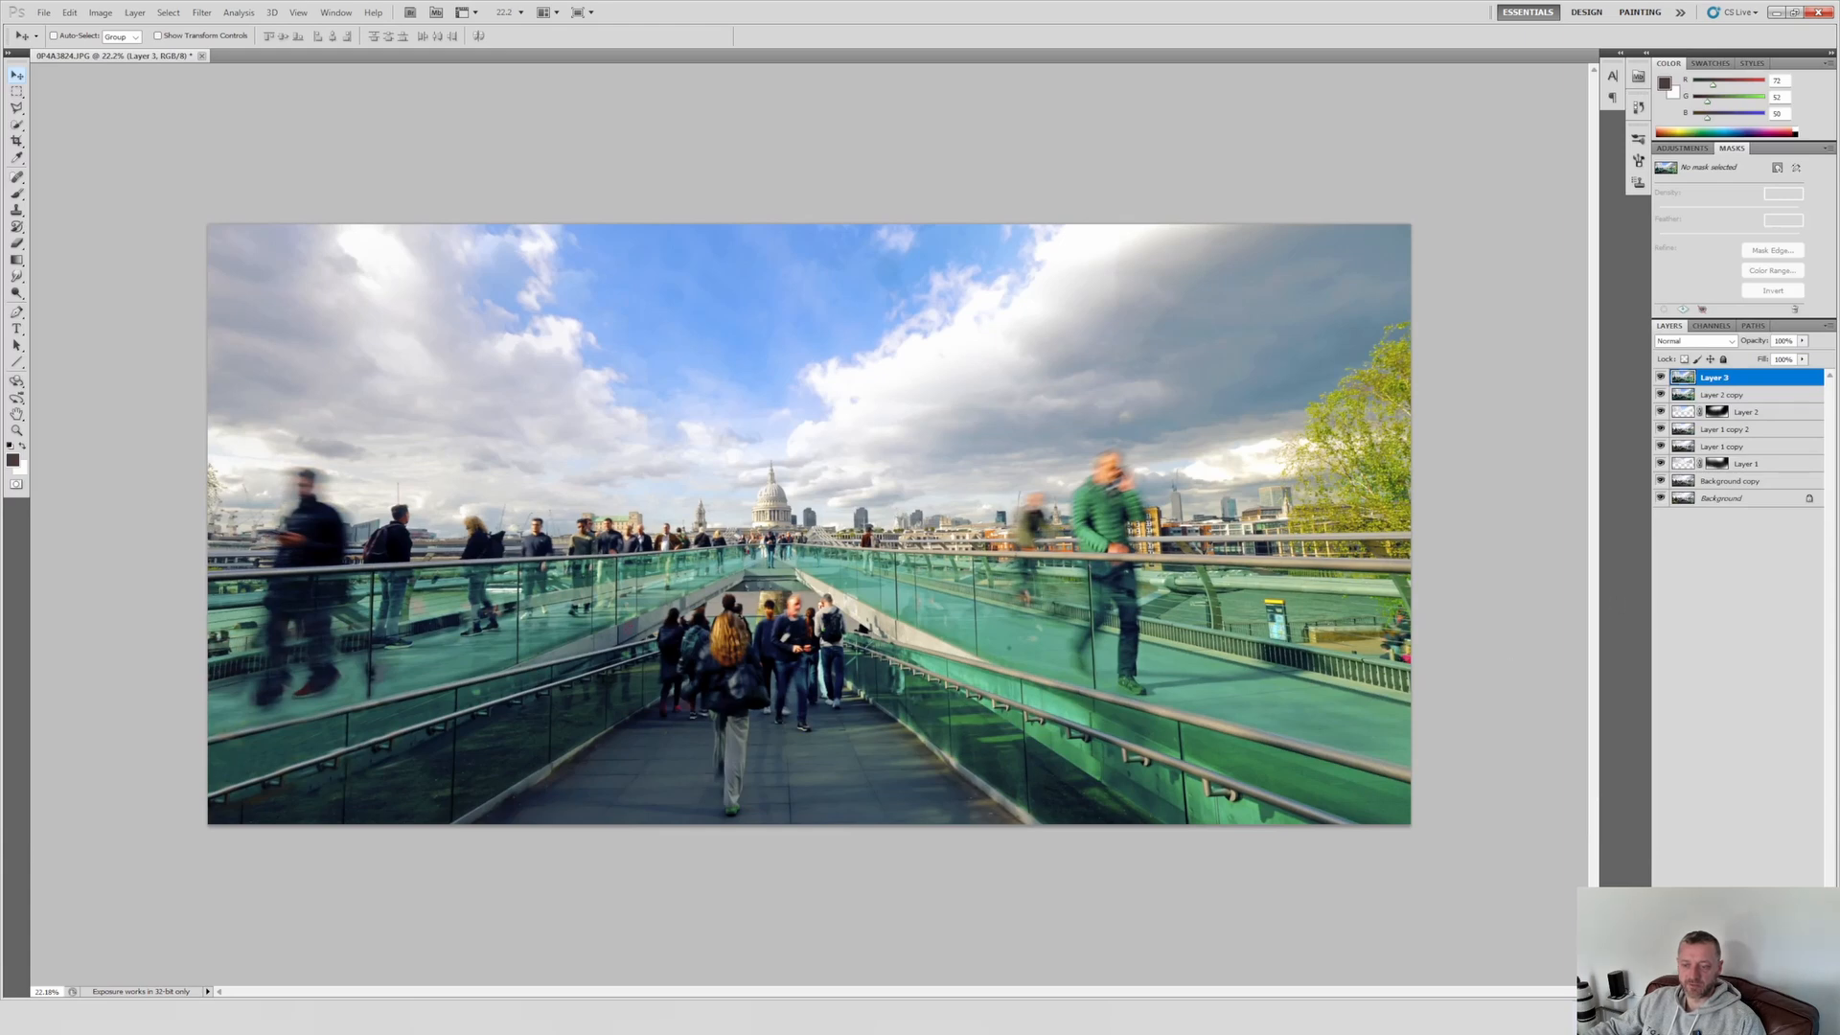
# Step: Add a layer mask to Layer 3 and fill it with black to hide the layer
pyautogui.click(1723, 990)
pyautogui.press('g')
pyautogui.hotkey('shift', 'g')
pyautogui.click(608, 410)
# Step: Paint white on Layer 3's mask with a smaller soft brush to restore the right-hand tree, and compare before and after
pyautogui.press('b')
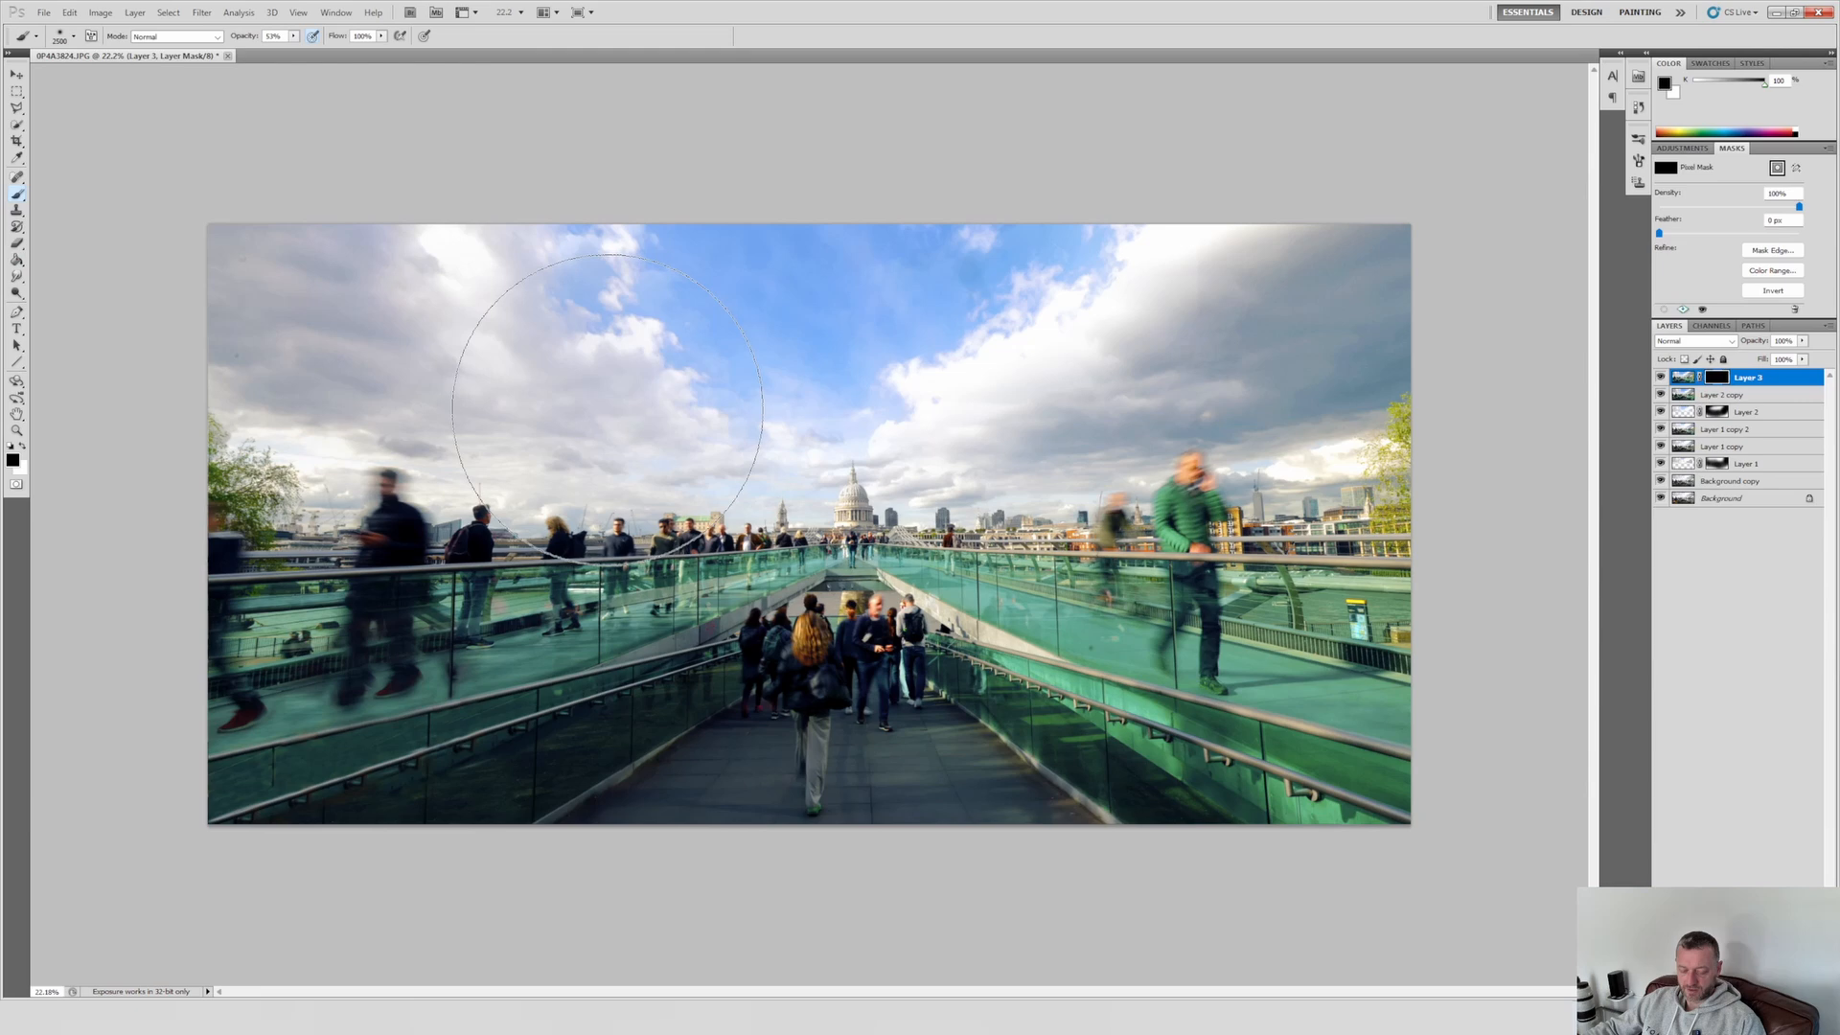
pyautogui.press('x')
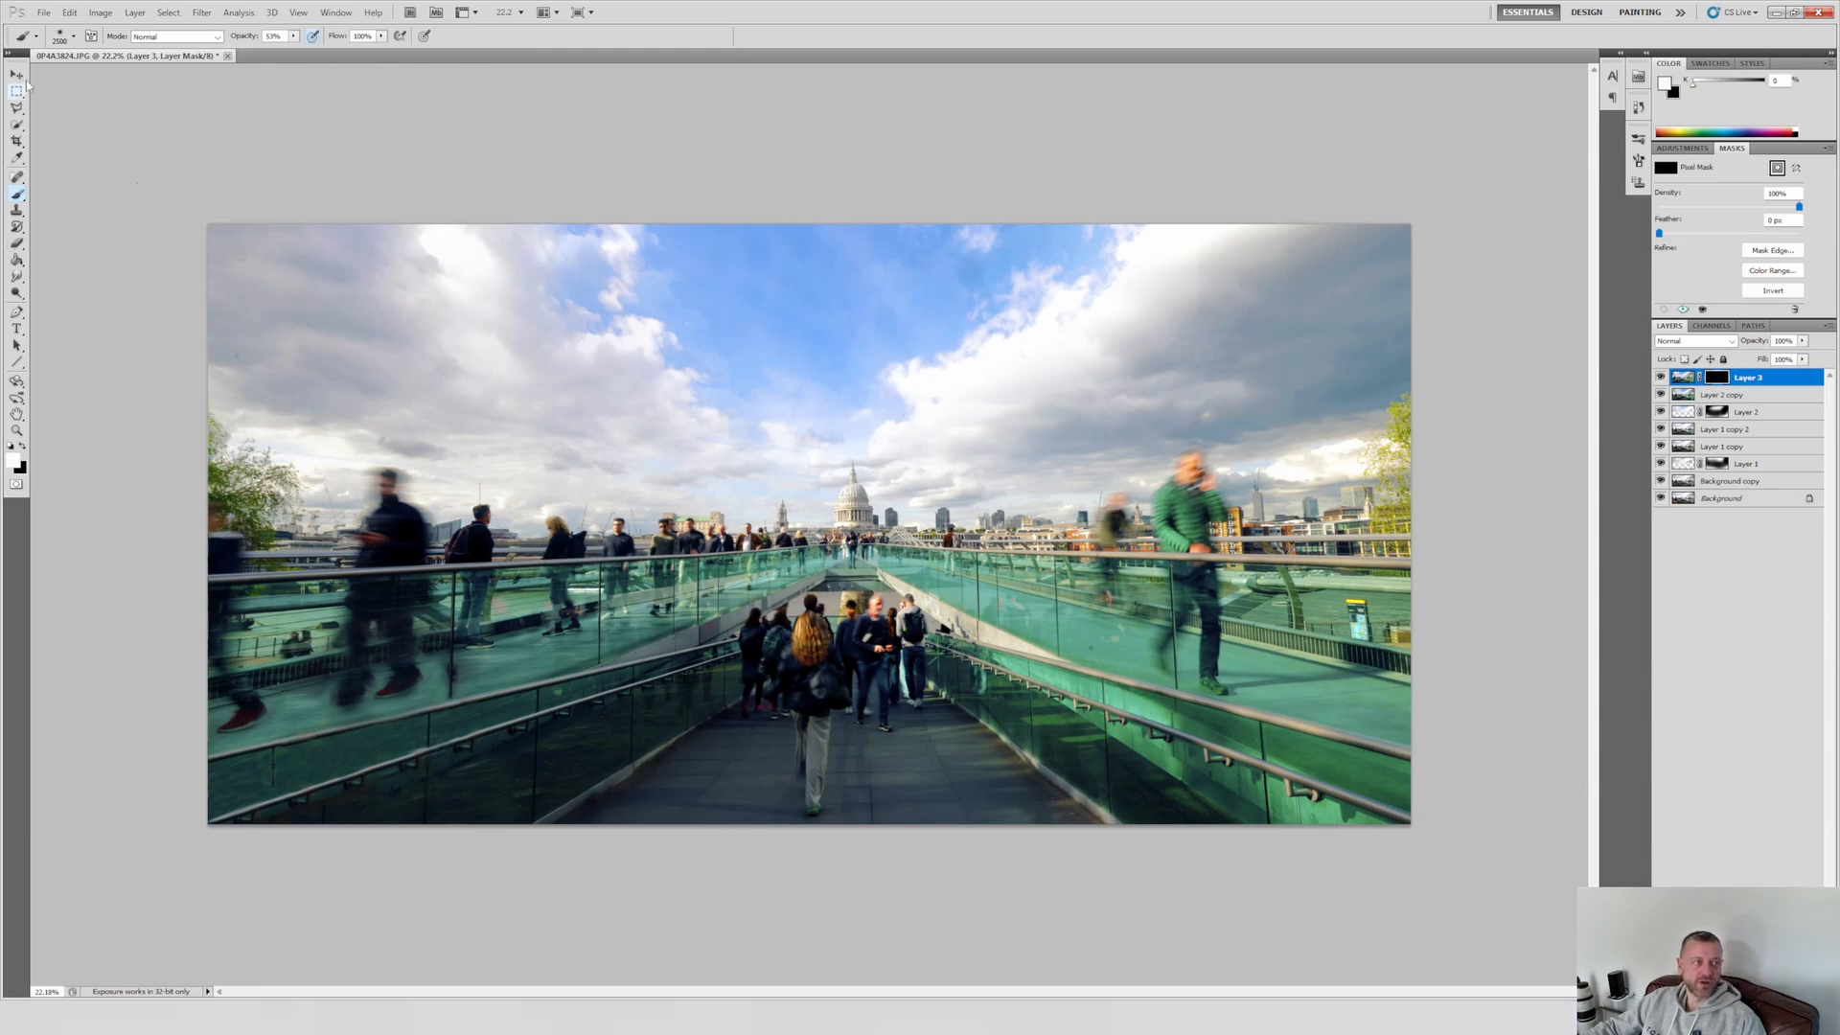
pyautogui.click(61, 41)
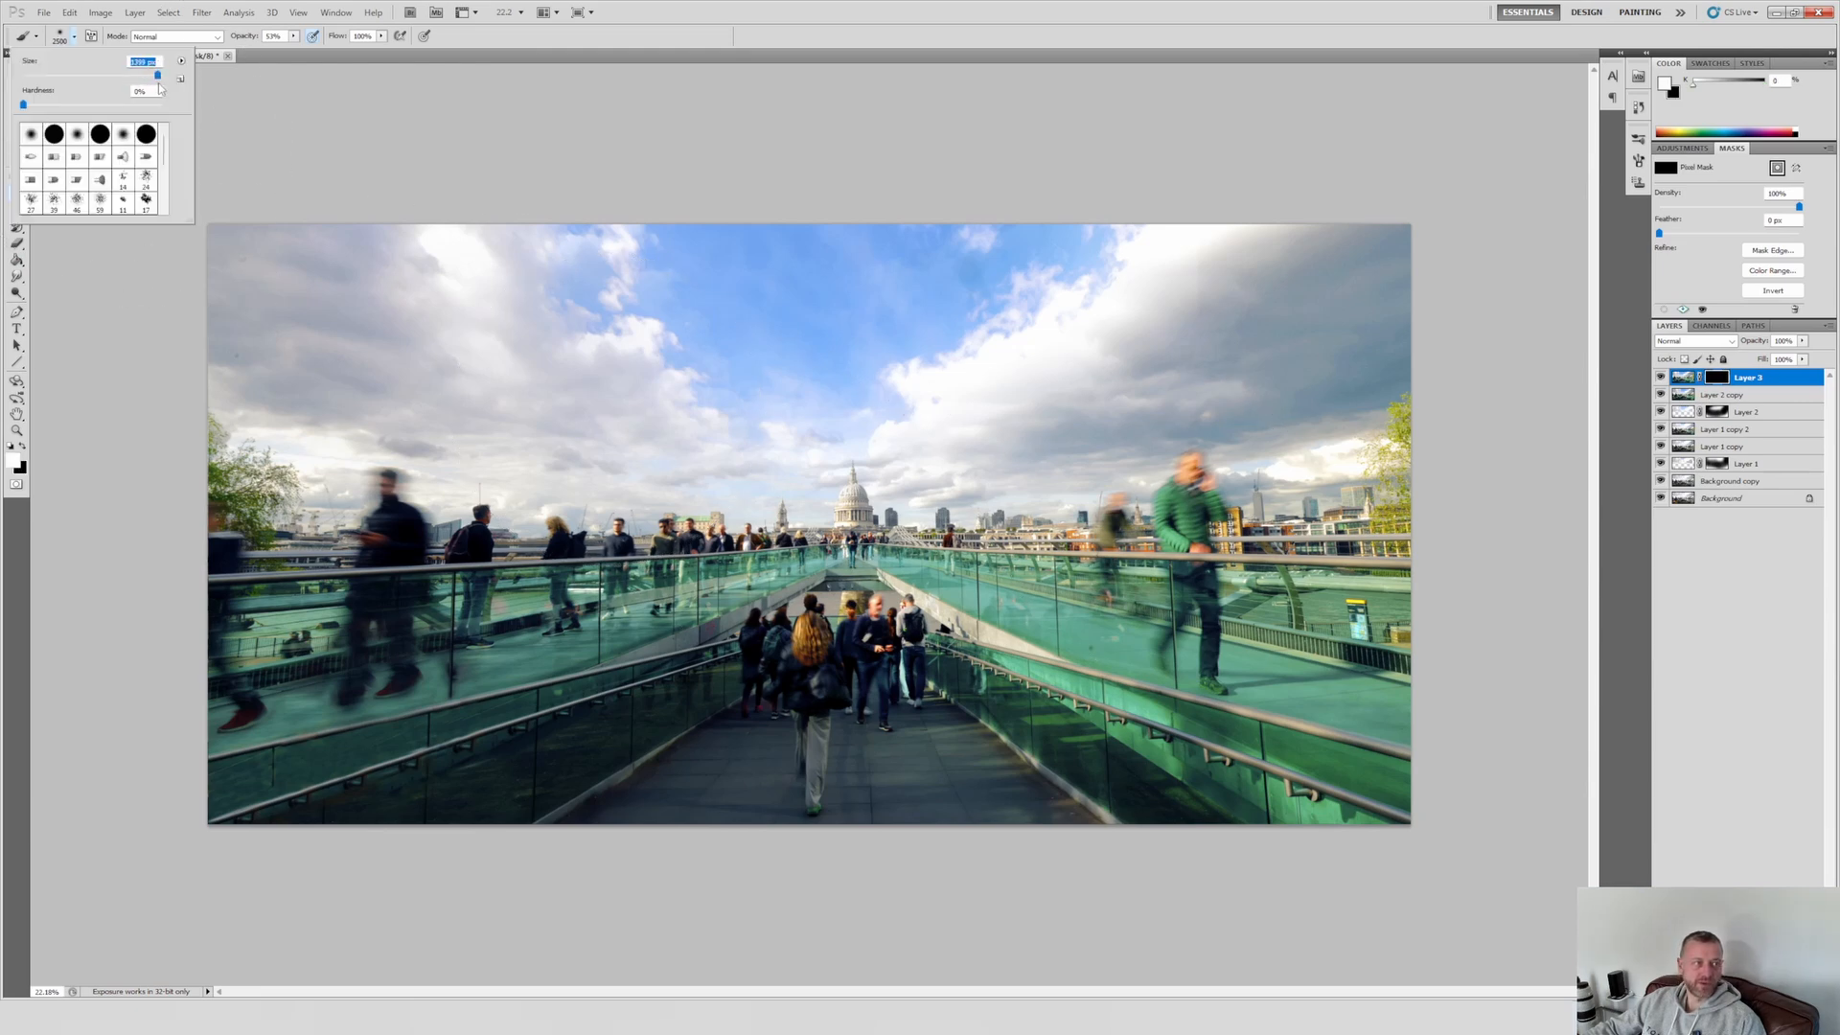
pyautogui.moveTo(151, 86); pyautogui.dragTo(150, 87)
pyautogui.click(951, 365)
pyautogui.moveTo(1384, 468)
pyautogui.mouseDown()
pyautogui.moveTo(1335, 418)
pyautogui.moveTo(1402, 410)
pyautogui.mouseUp()
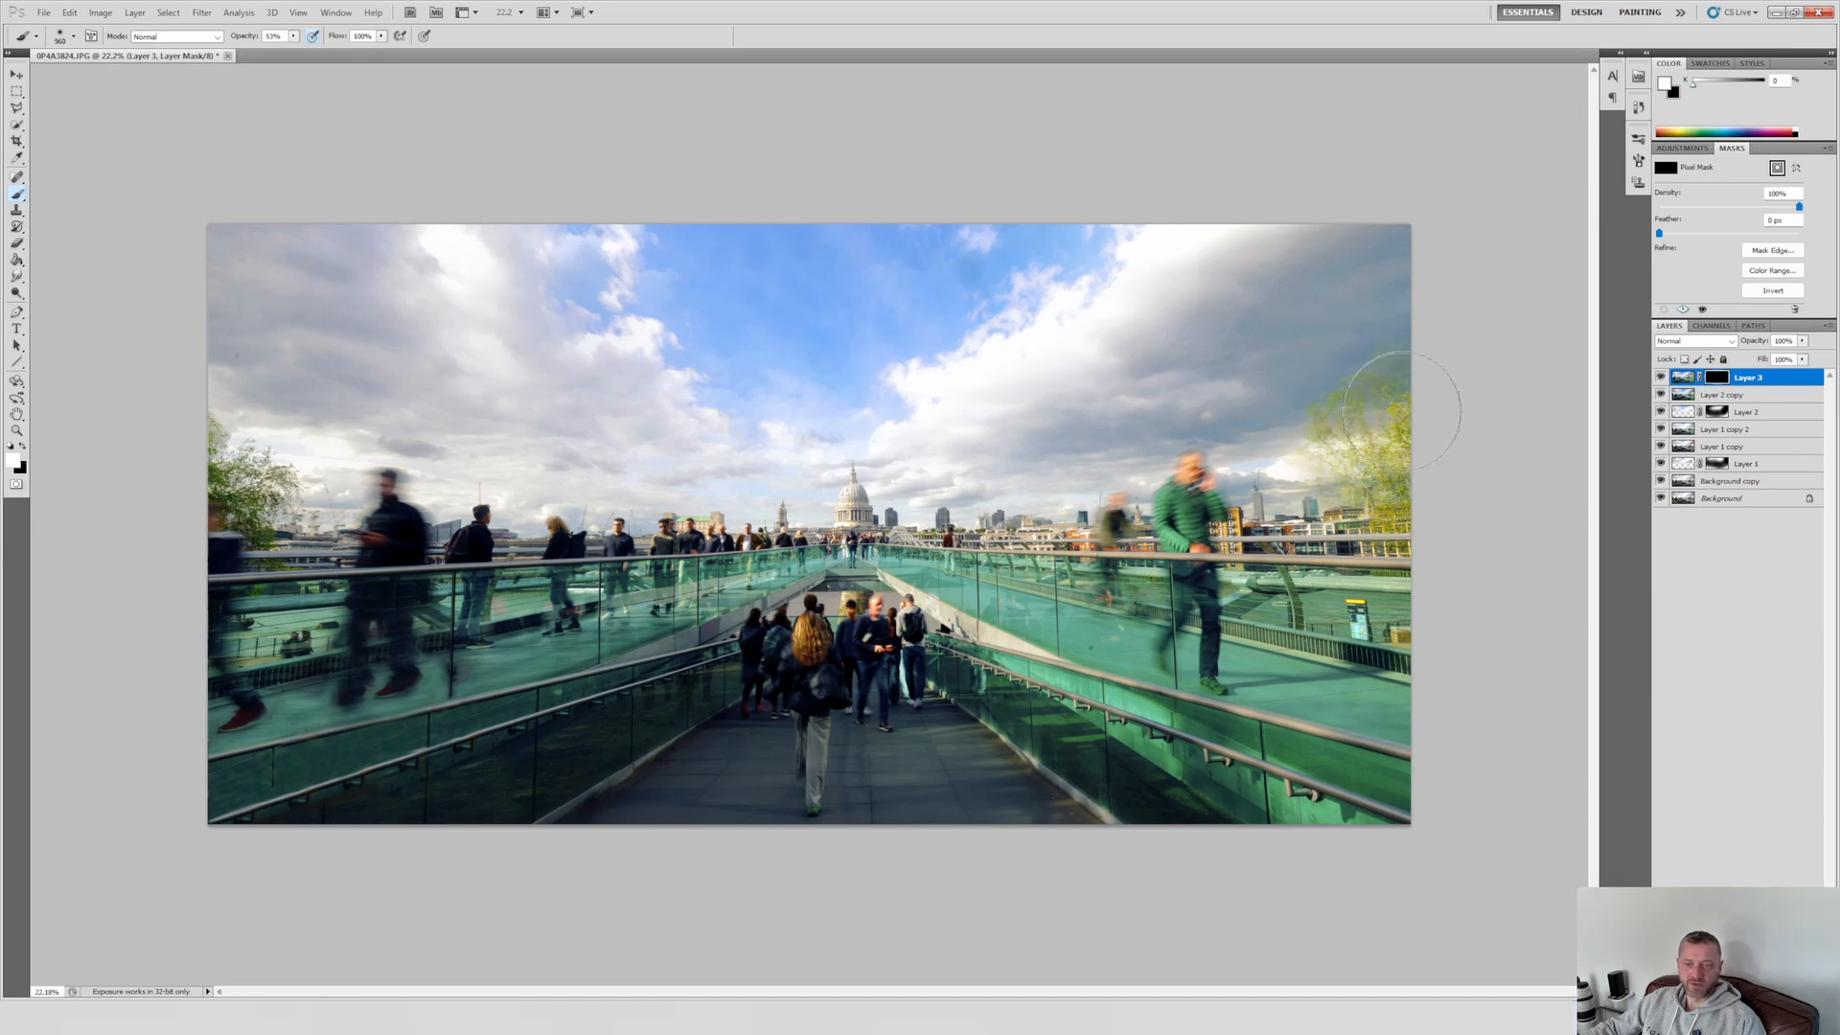
pyautogui.moveTo(1386, 498)
pyautogui.mouseDown()
pyautogui.moveTo(1336, 482)
pyautogui.moveTo(1405, 417)
pyautogui.mouseUp()
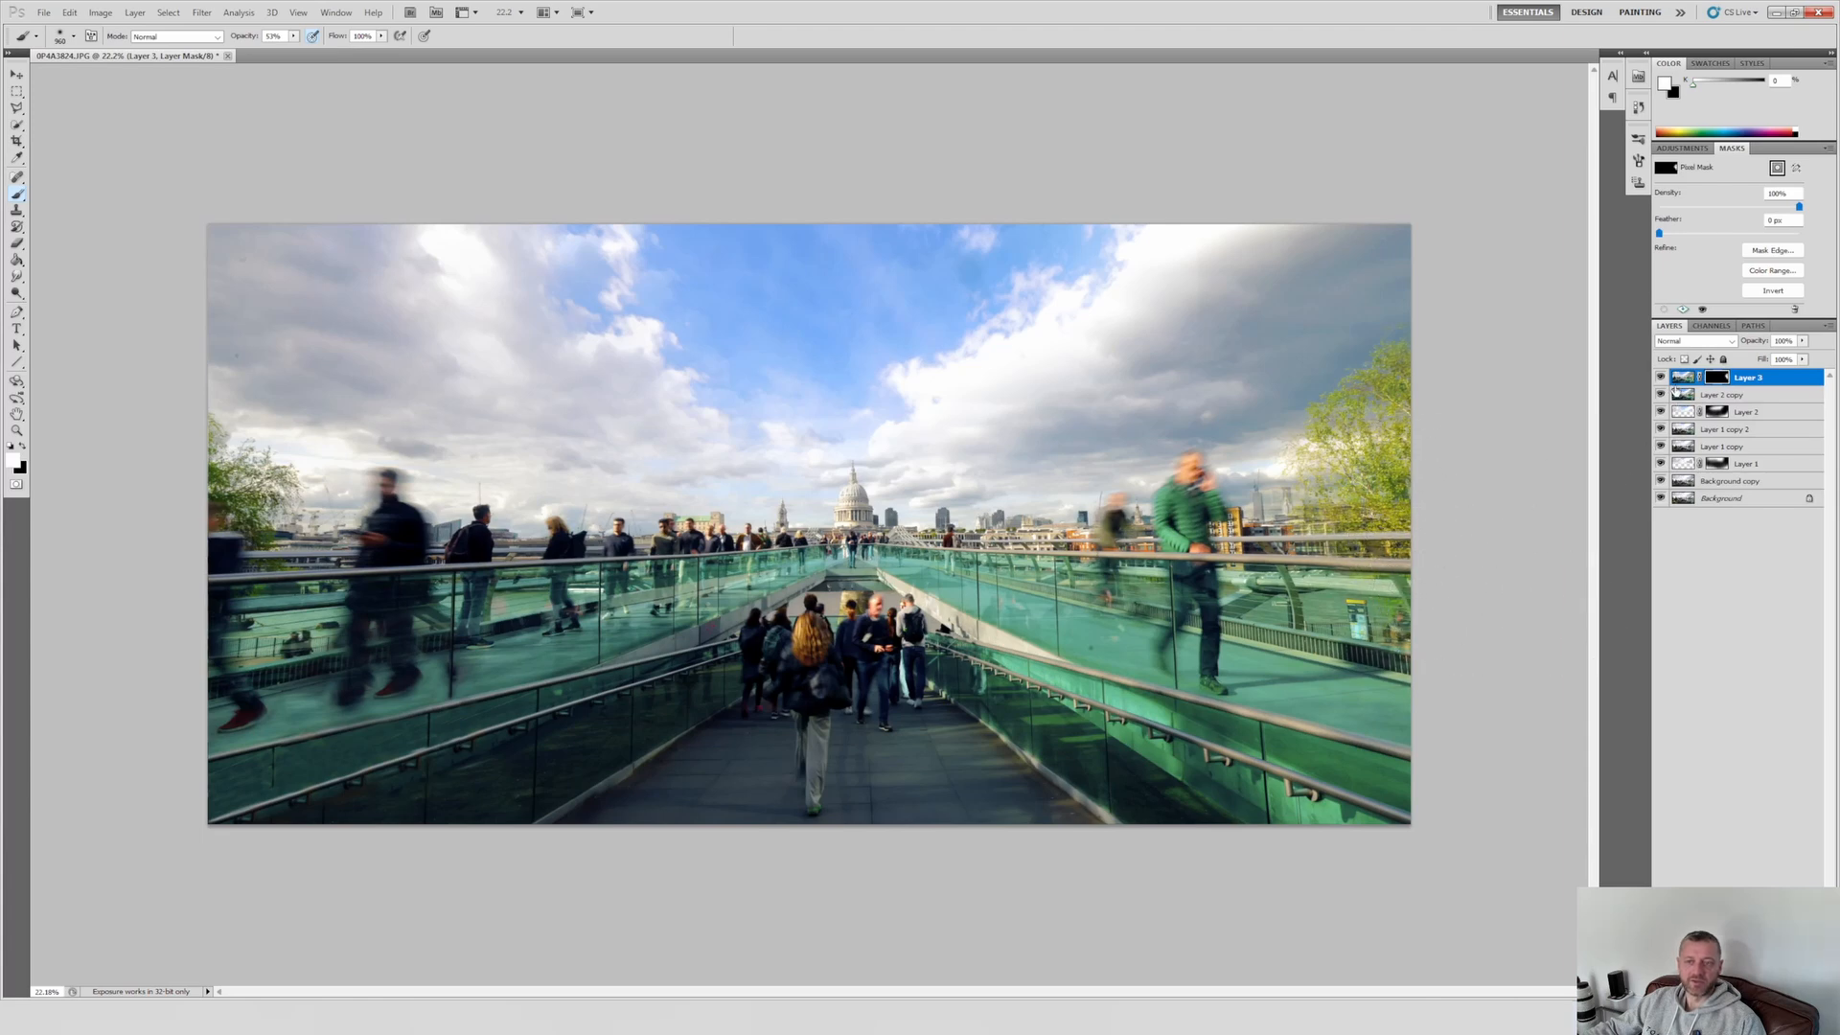
pyautogui.click(1662, 378)
pyautogui.click(1662, 378)
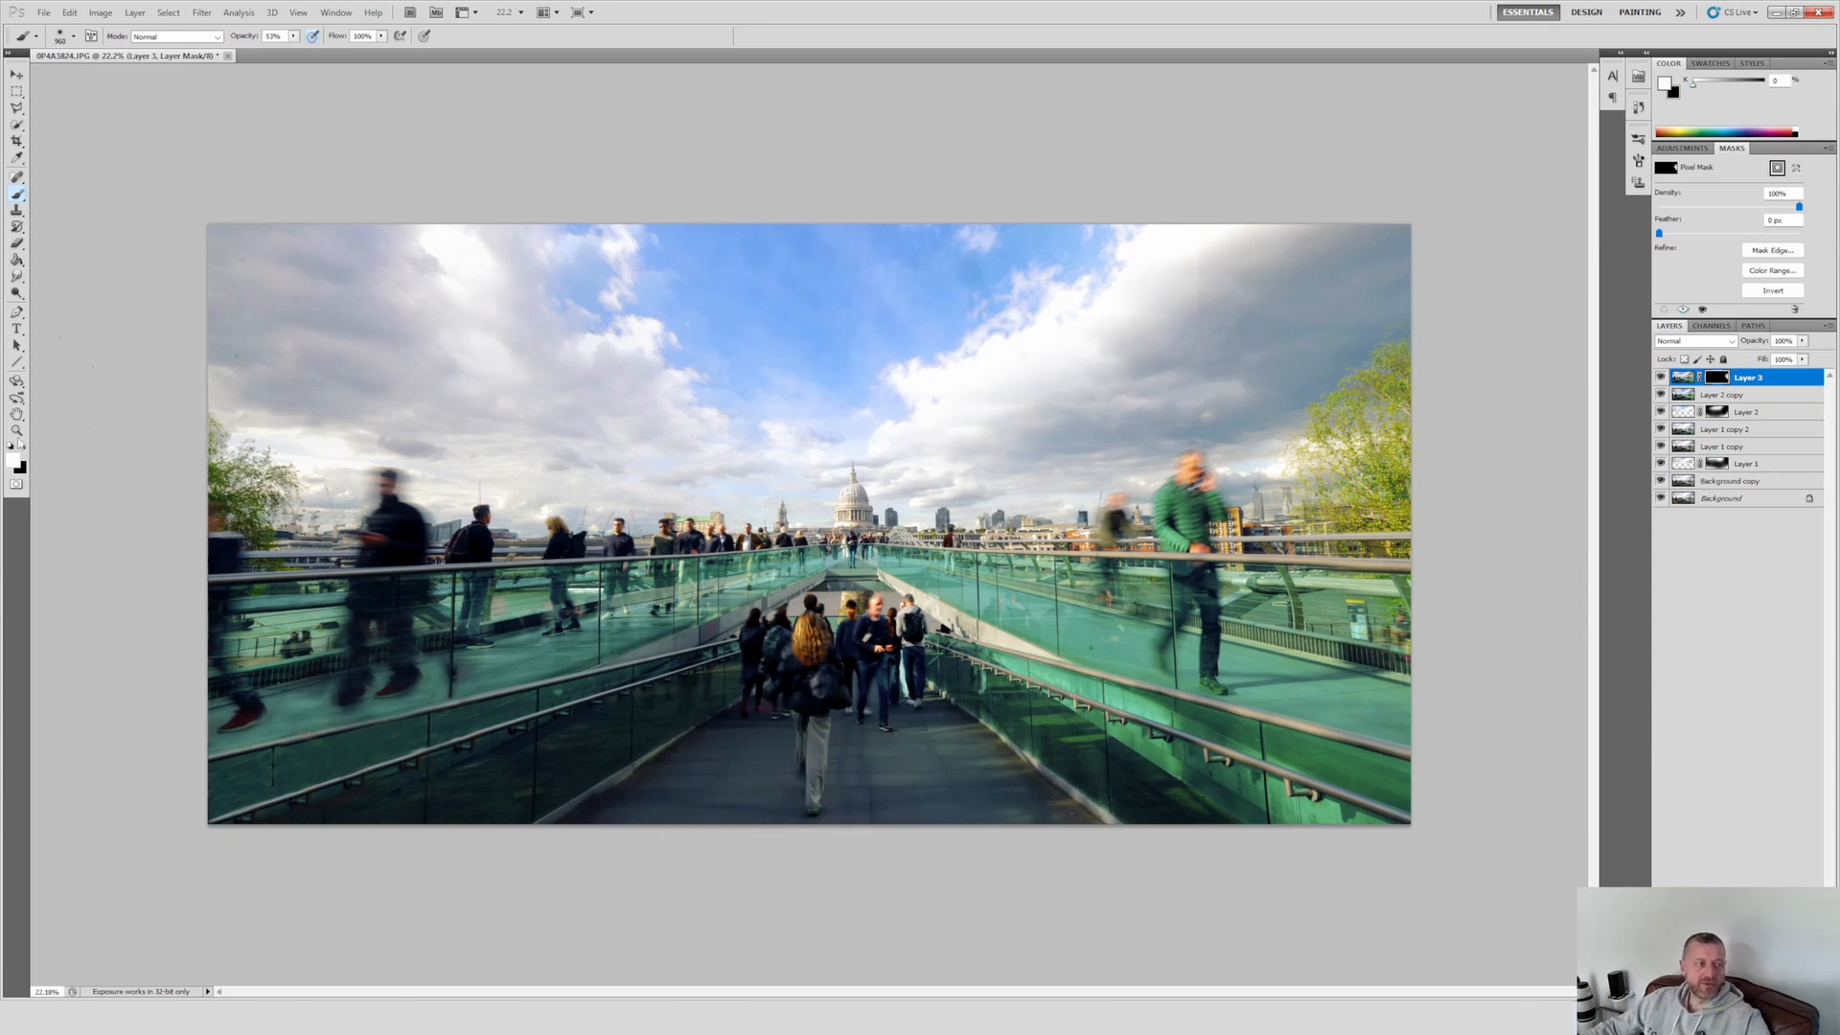
# Step: Flatten the image and lighten the walkway's lower edge with the Dodge tool, range Shadows, exposure 7%
pyautogui.press('x')
pyautogui.keyDown('shift'); pyautogui.click(1732, 496); pyautogui.keyUp('shift')
pyautogui.rightClick(1733, 497)
pyautogui.click(1744, 583)
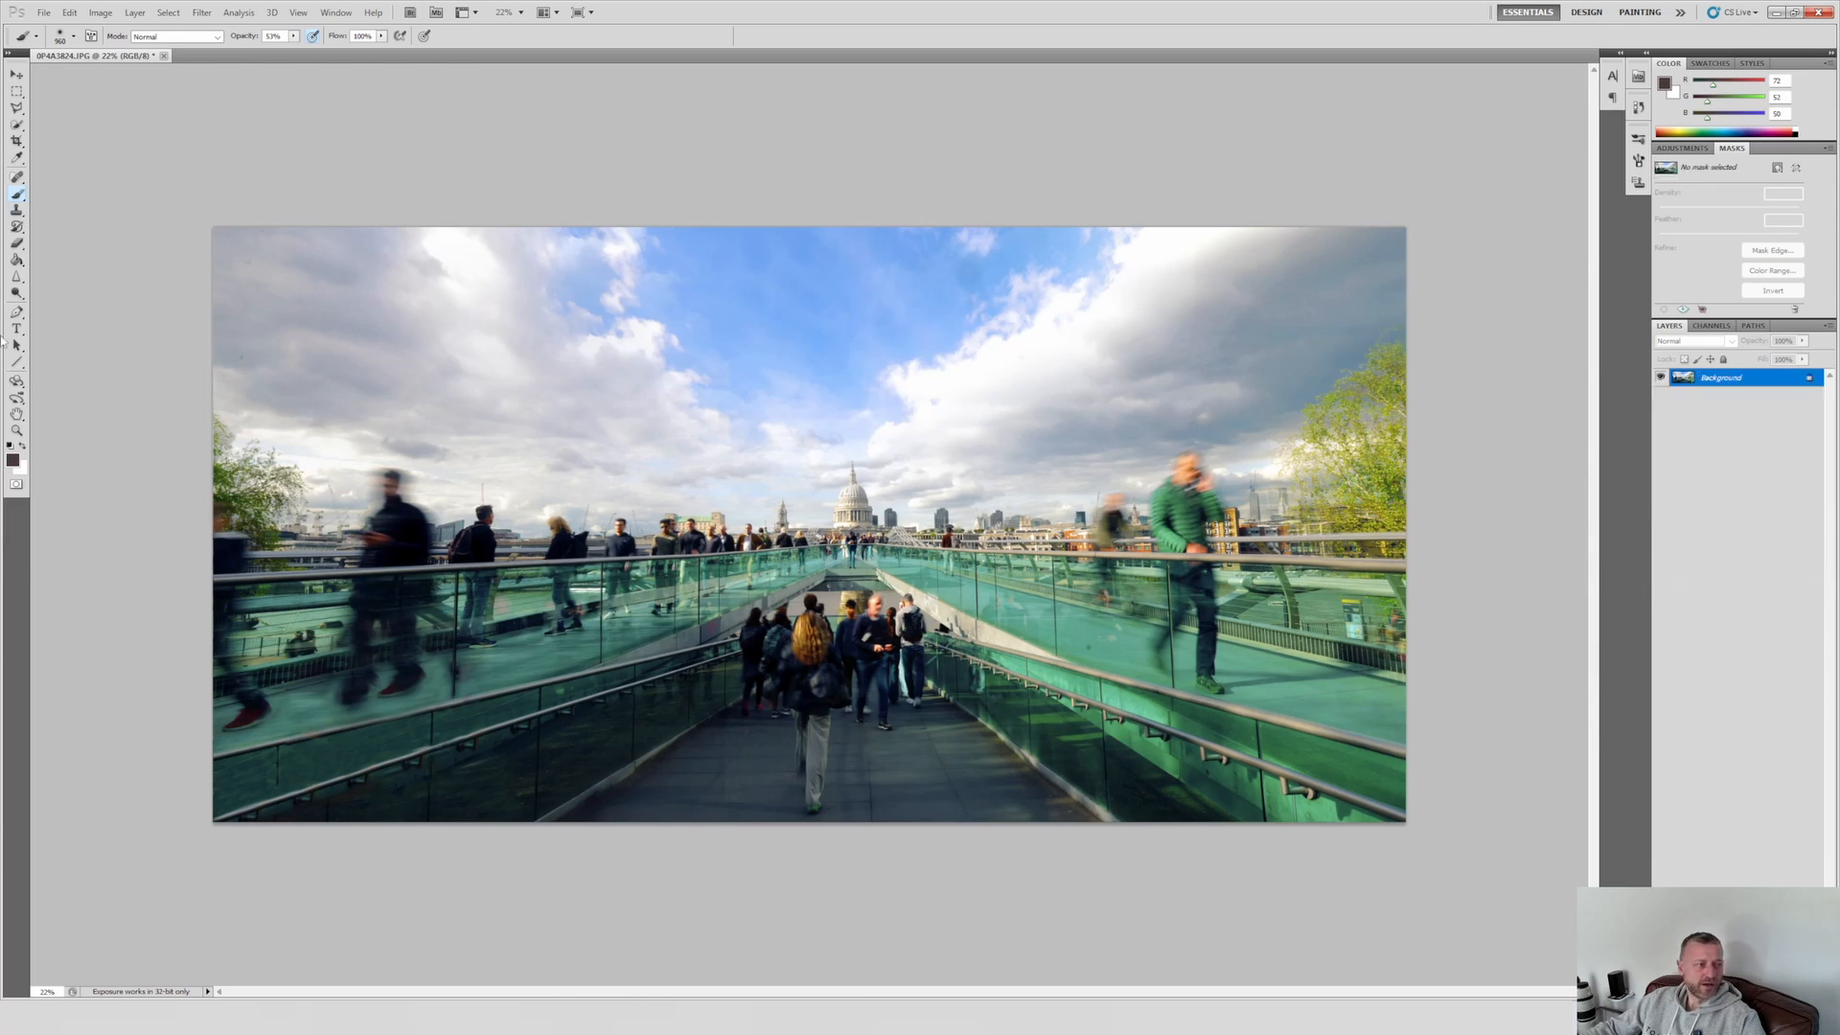
pyautogui.click(16, 291)
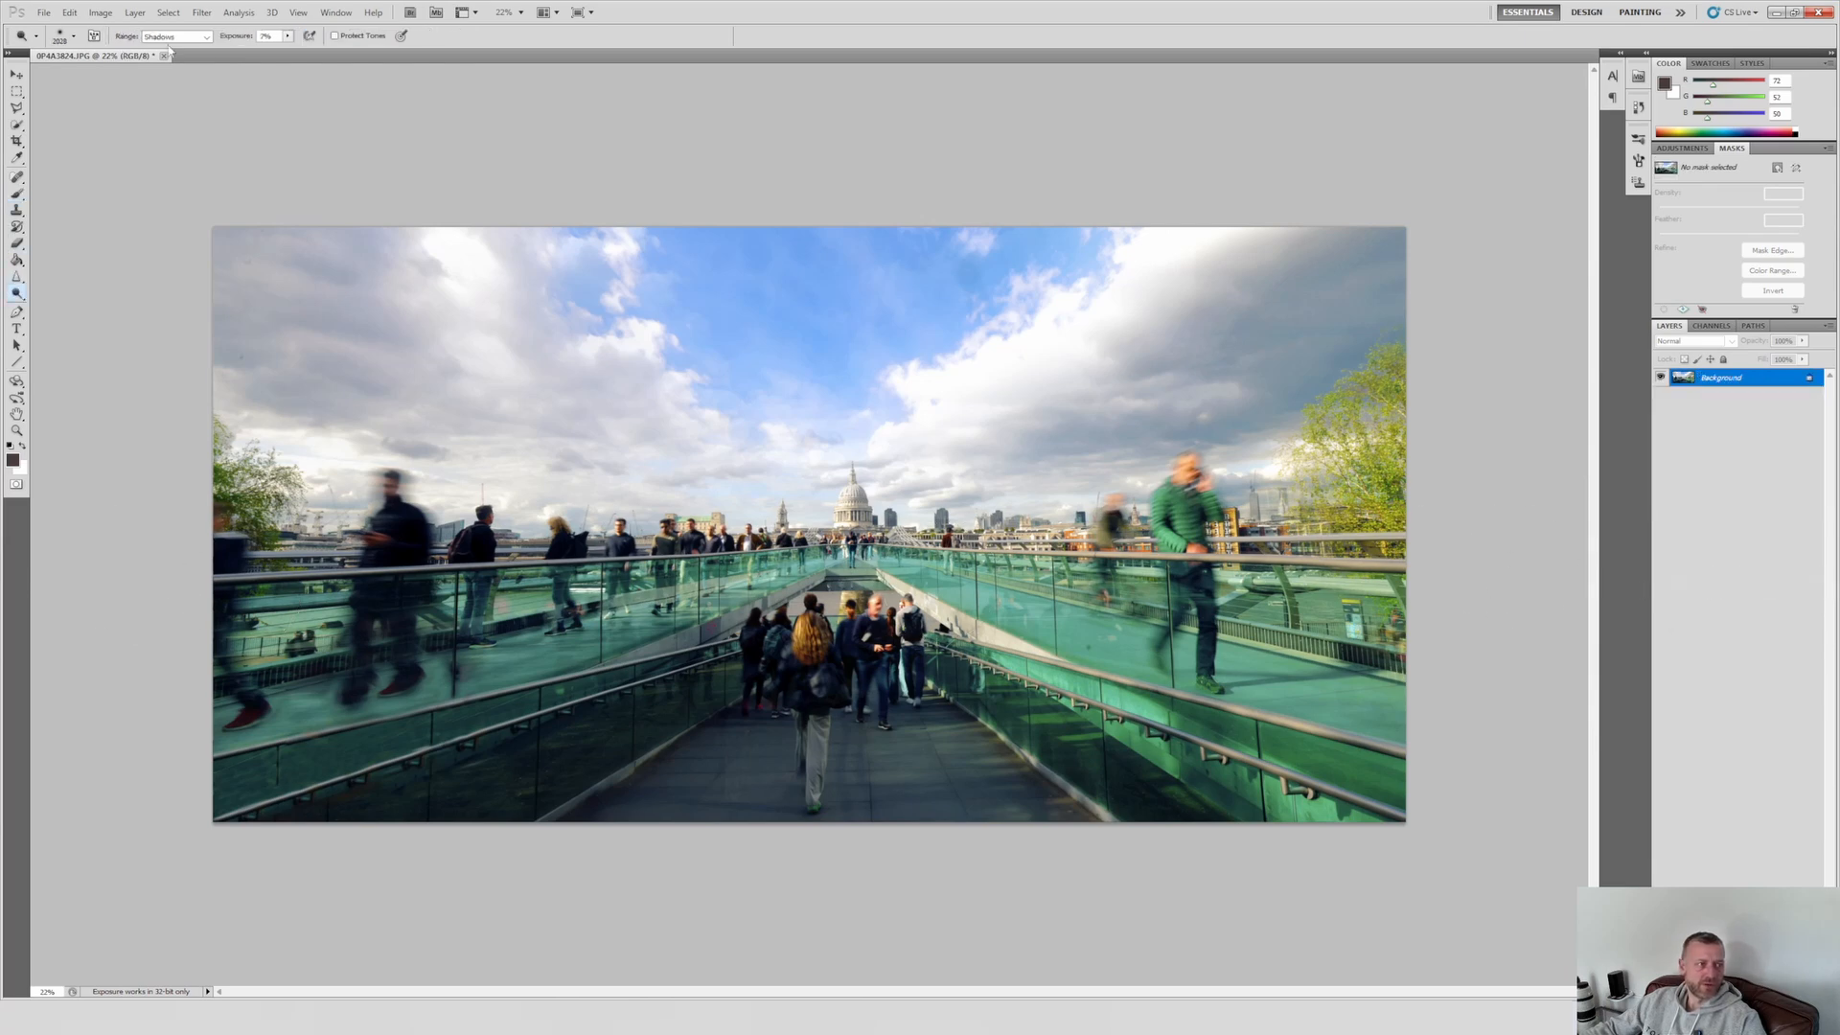
pyautogui.moveTo(686, 809)
pyautogui.mouseDown()
pyautogui.moveTo(721, 784)
pyautogui.moveTo(773, 809)
pyautogui.moveTo(983, 807)
pyautogui.moveTo(748, 883)
pyautogui.moveTo(492, 875)
pyautogui.moveTo(636, 842)
pyautogui.moveTo(1047, 887)
pyautogui.mouseUp()
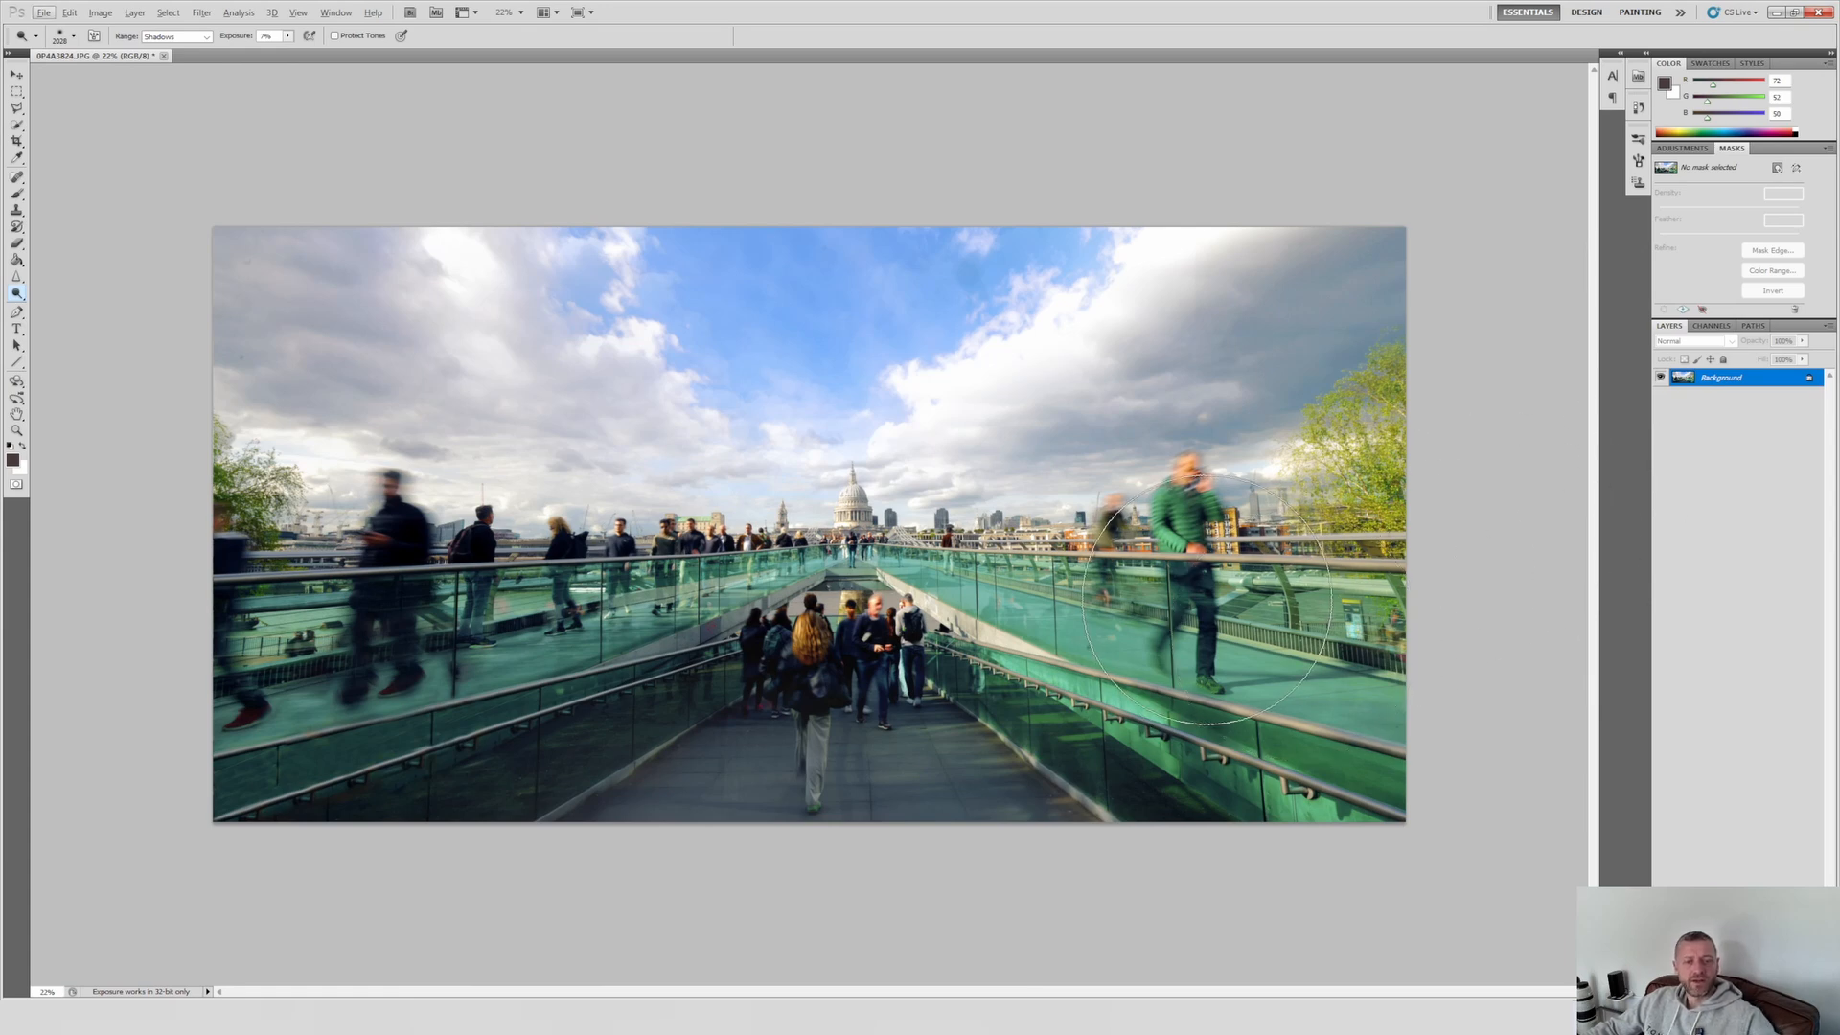
# Step: Apply a Vibrance adjustment with vibrance +10 and saturation +4
pyautogui.press('i')
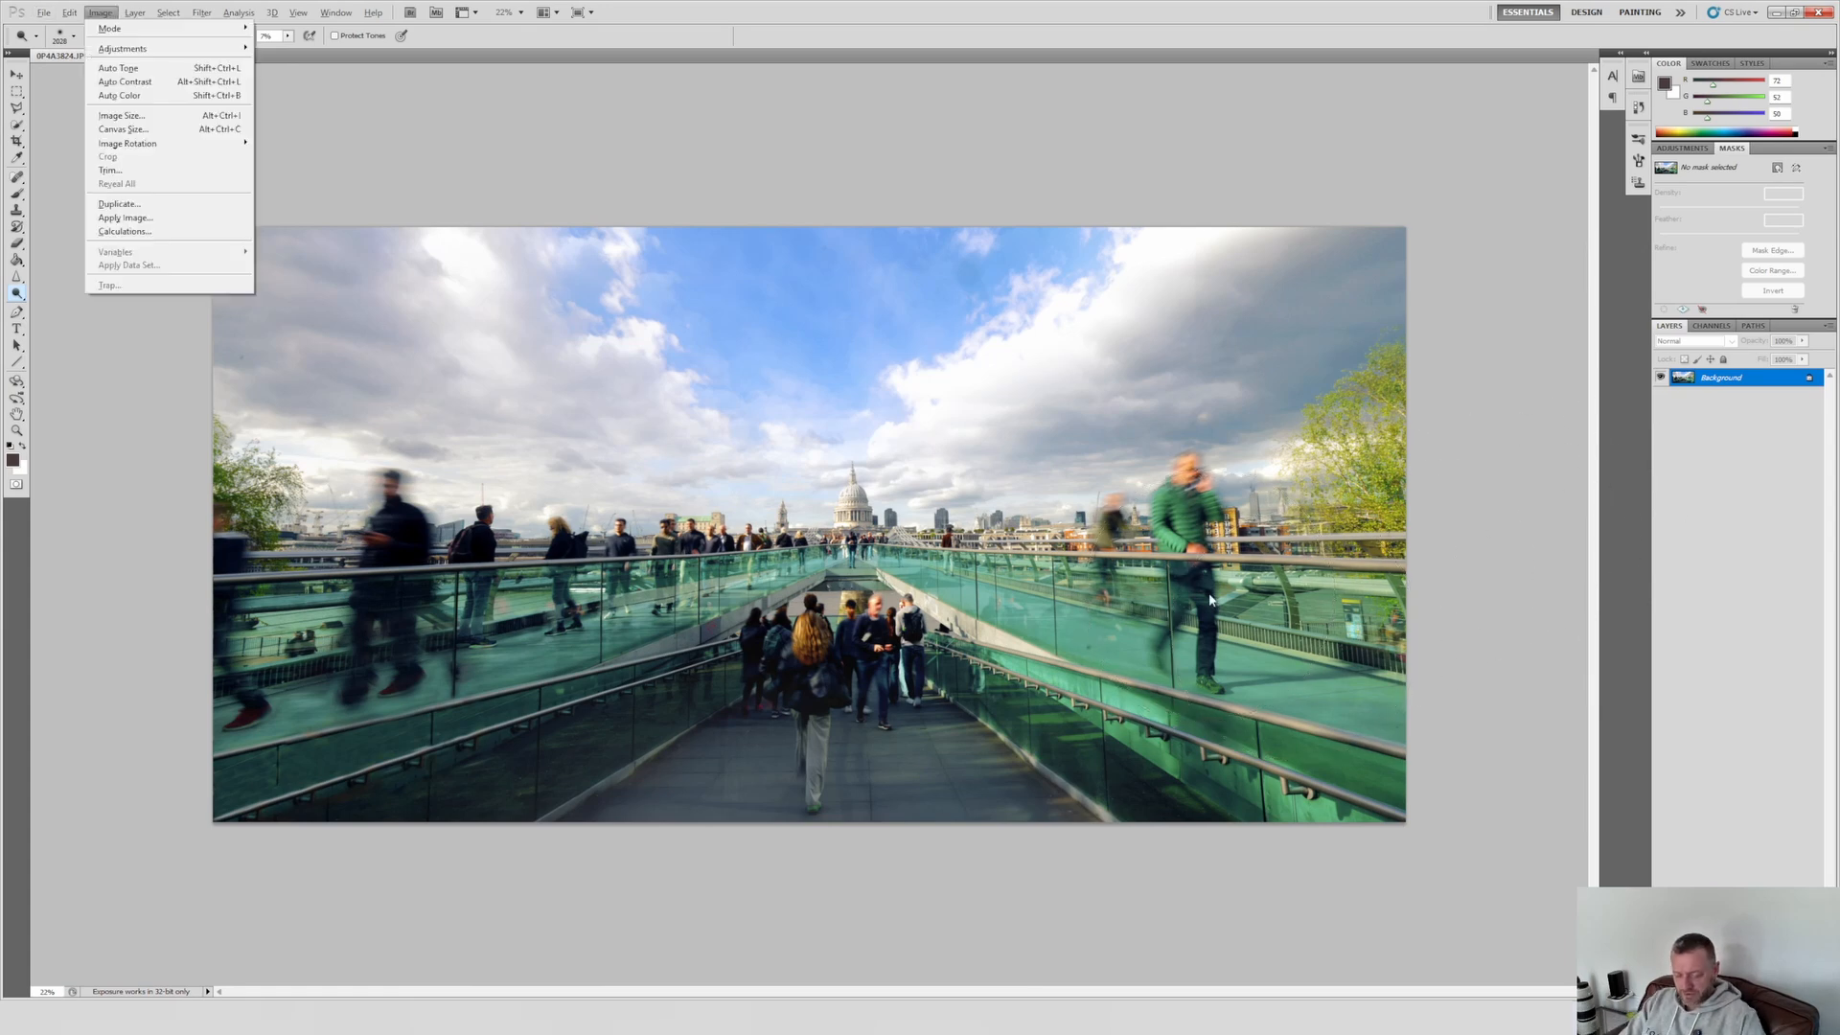
pyautogui.press('j')
pyautogui.press('v')
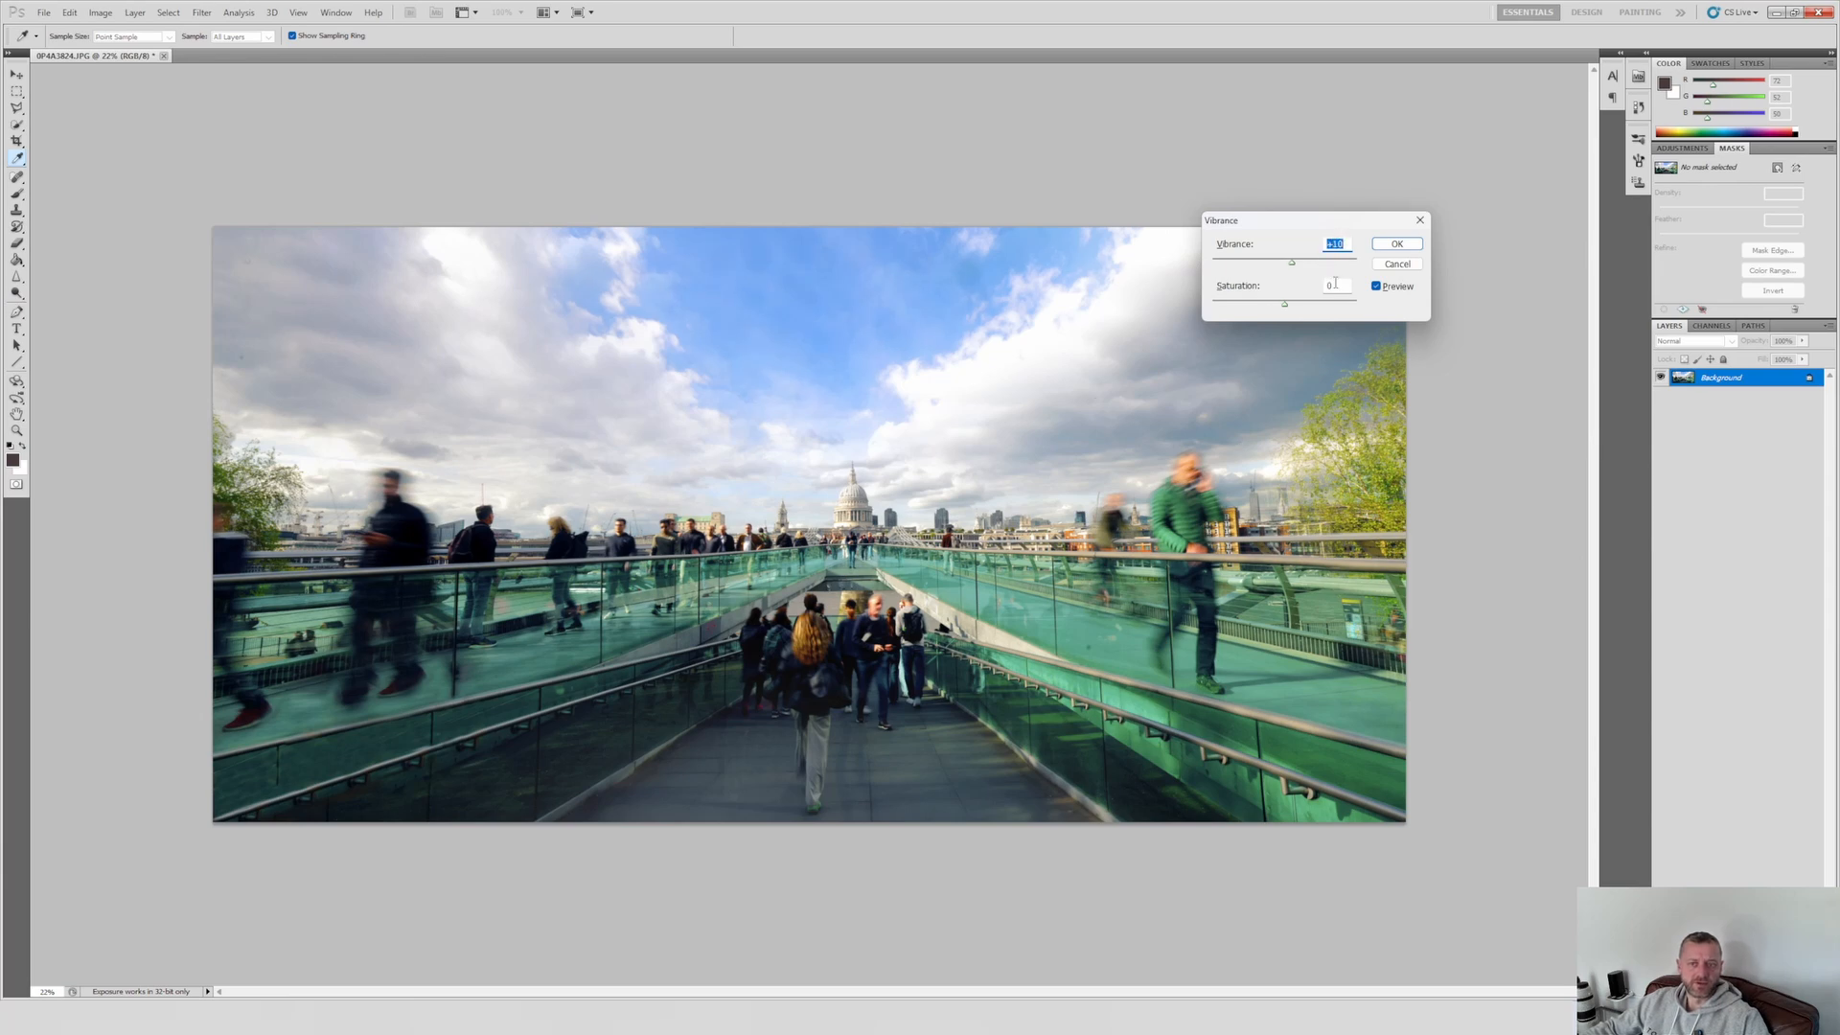
pyautogui.click(1392, 250)
# Step: Examine the retouched photo up close around the cathedral and the crowd, and as a whole
pyautogui.press('o')
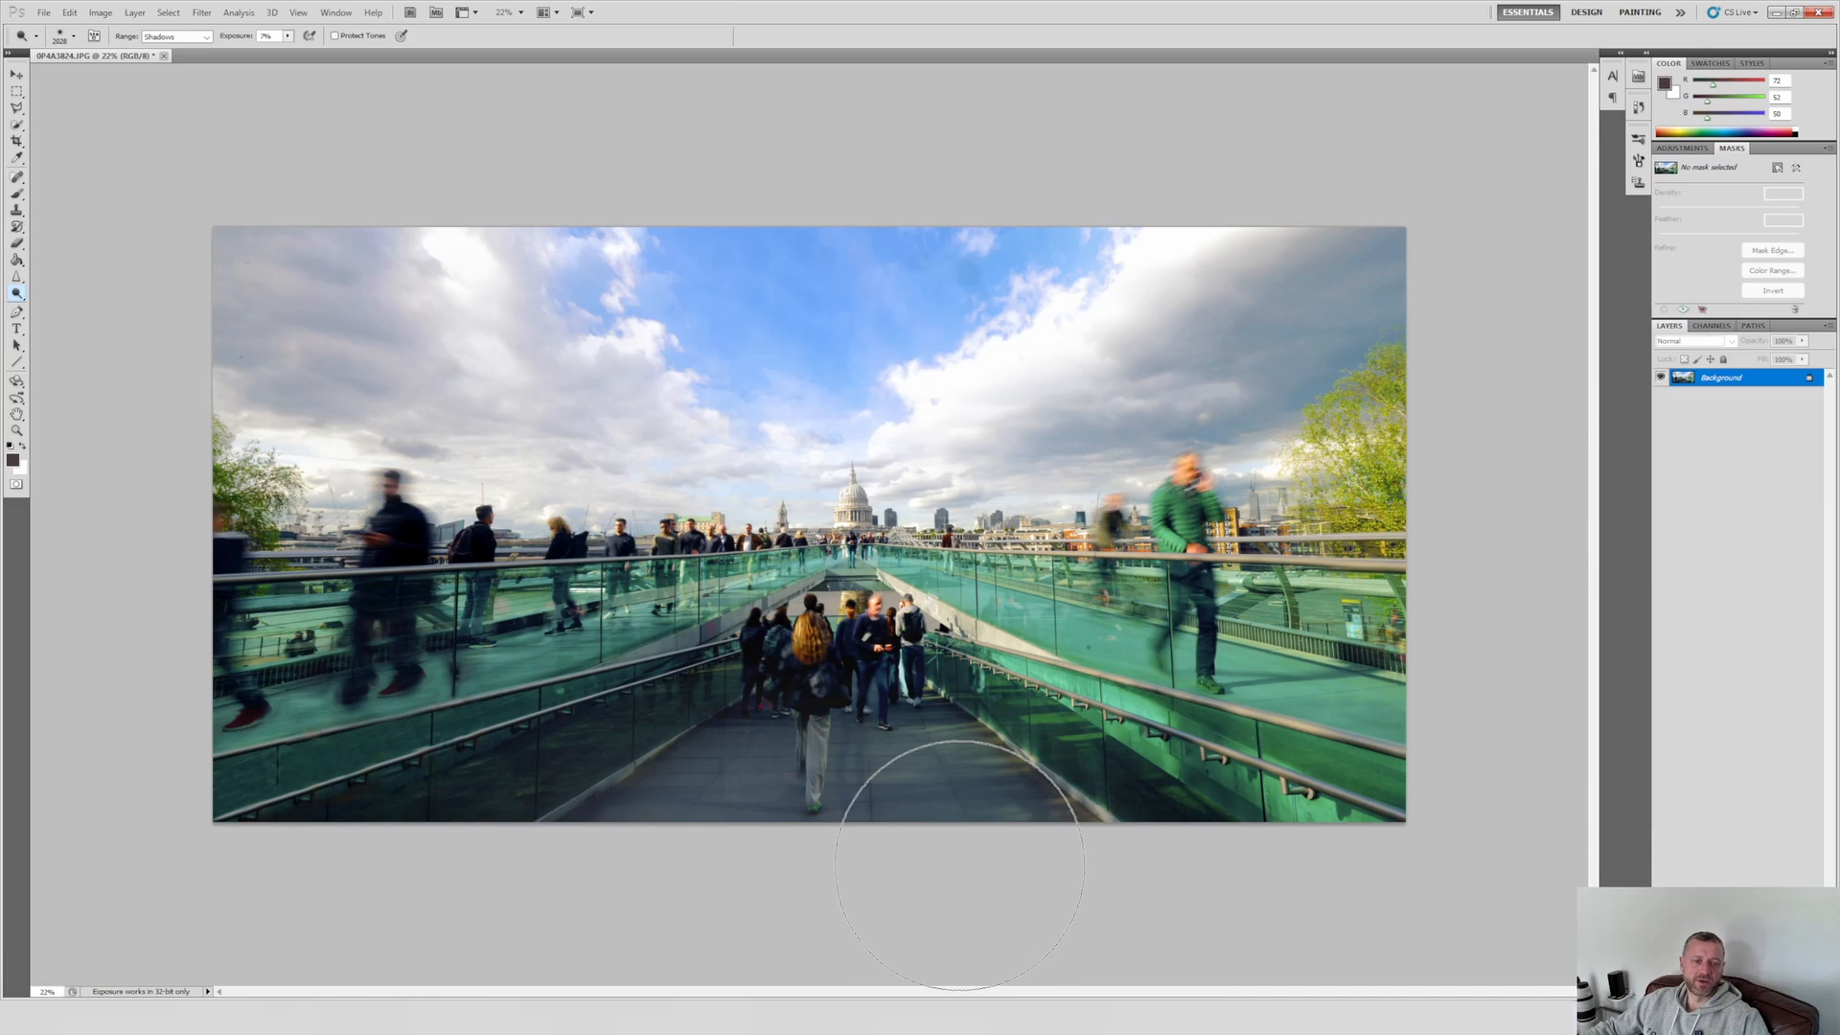
pyautogui.scroll(4, 779, 614)
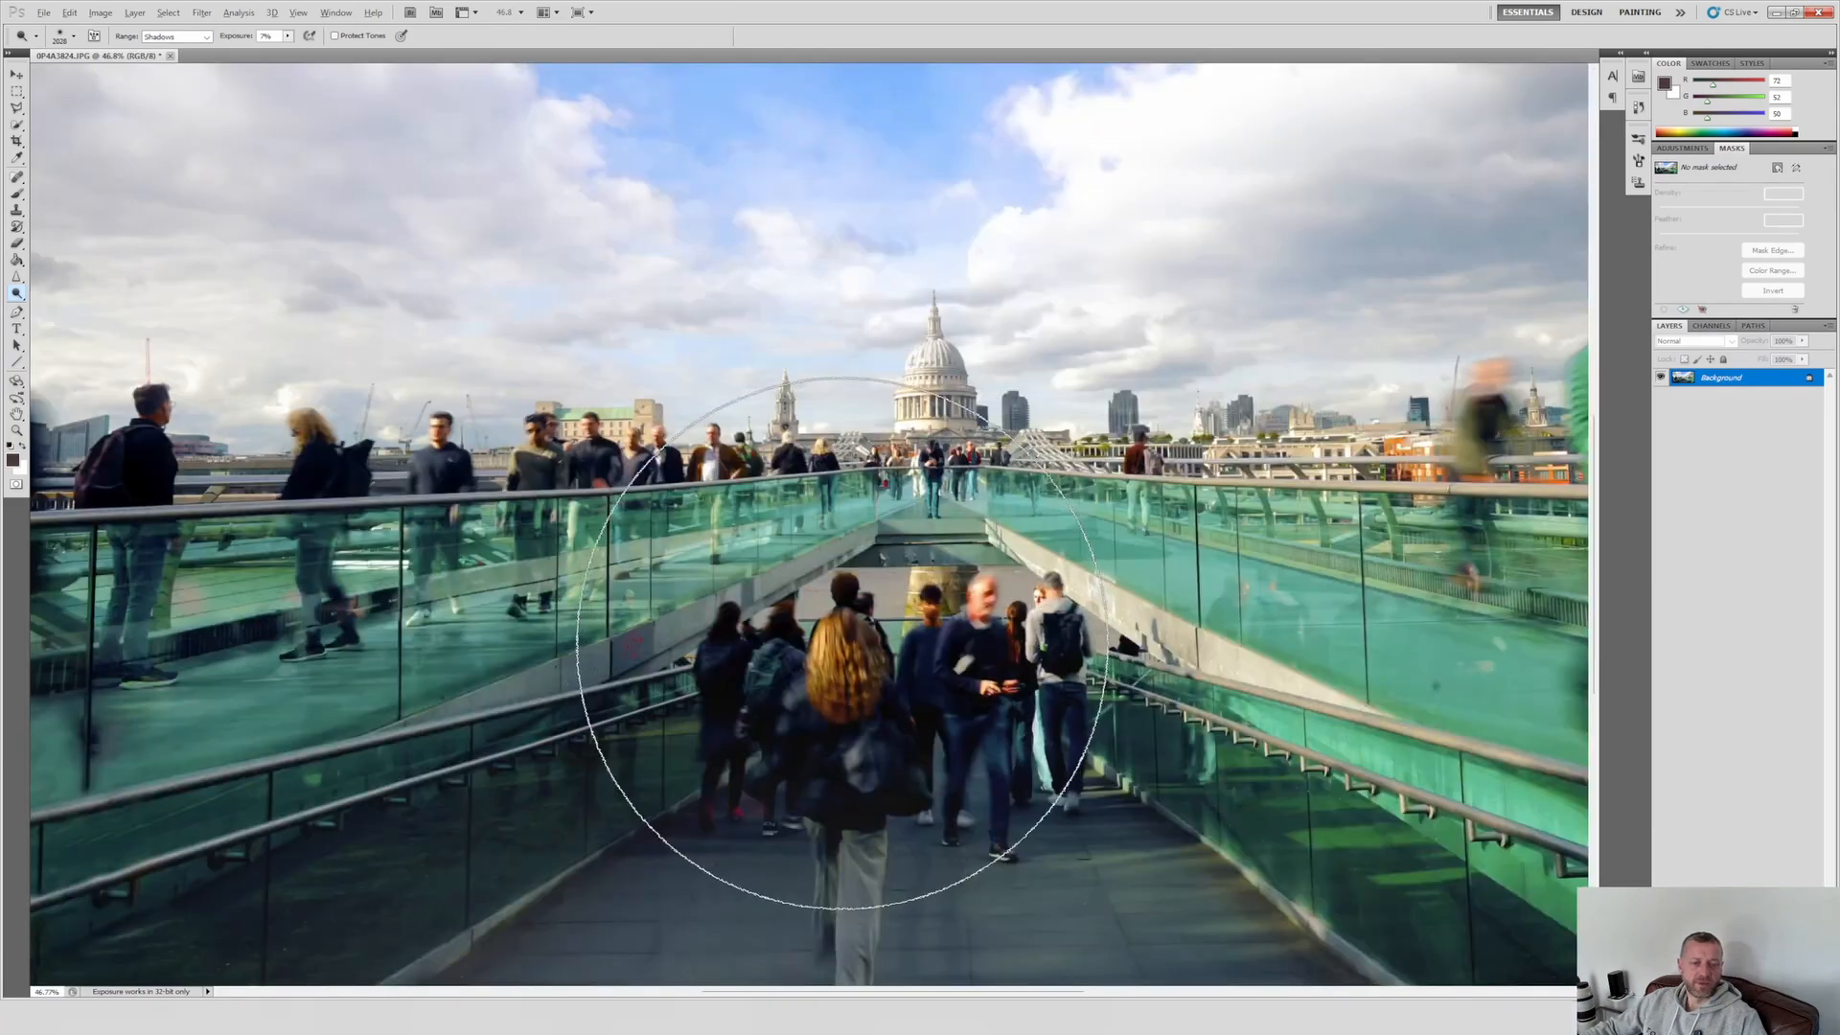
pyautogui.scroll(2, 724, 478)
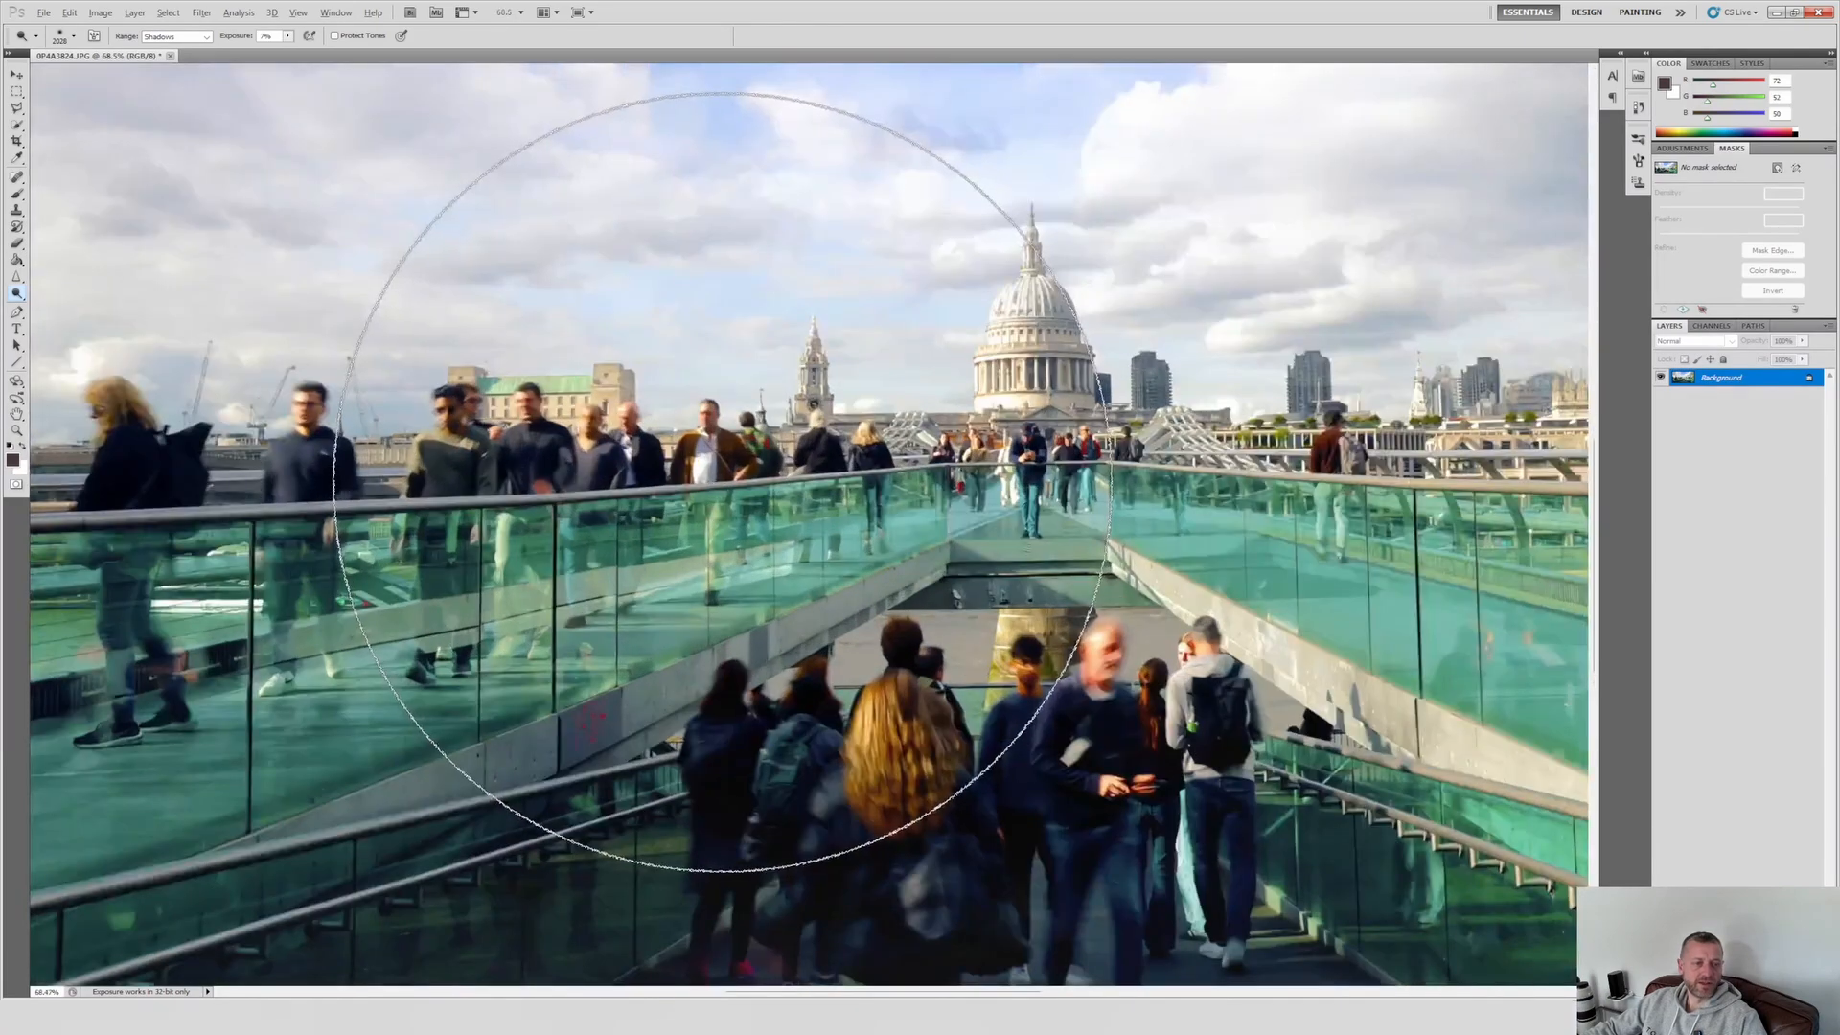
pyautogui.scroll(-7, 863, 633)
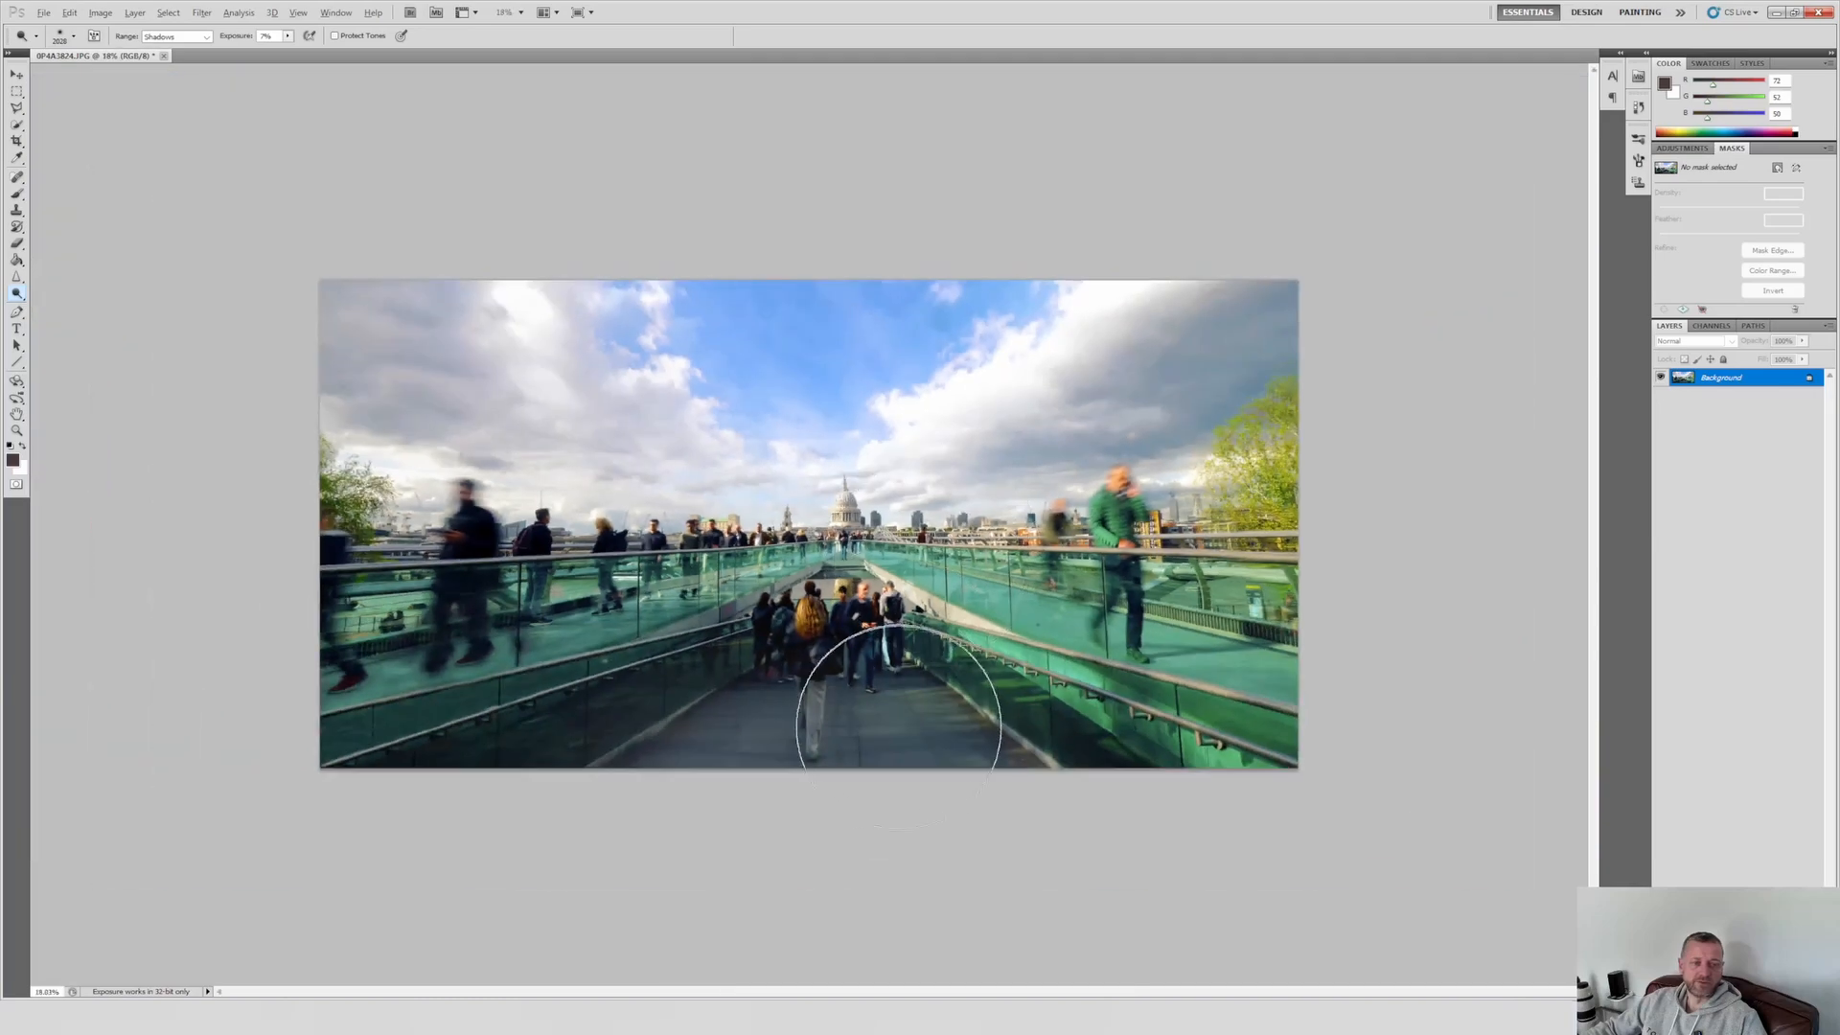
pyautogui.scroll(-1, 898, 722)
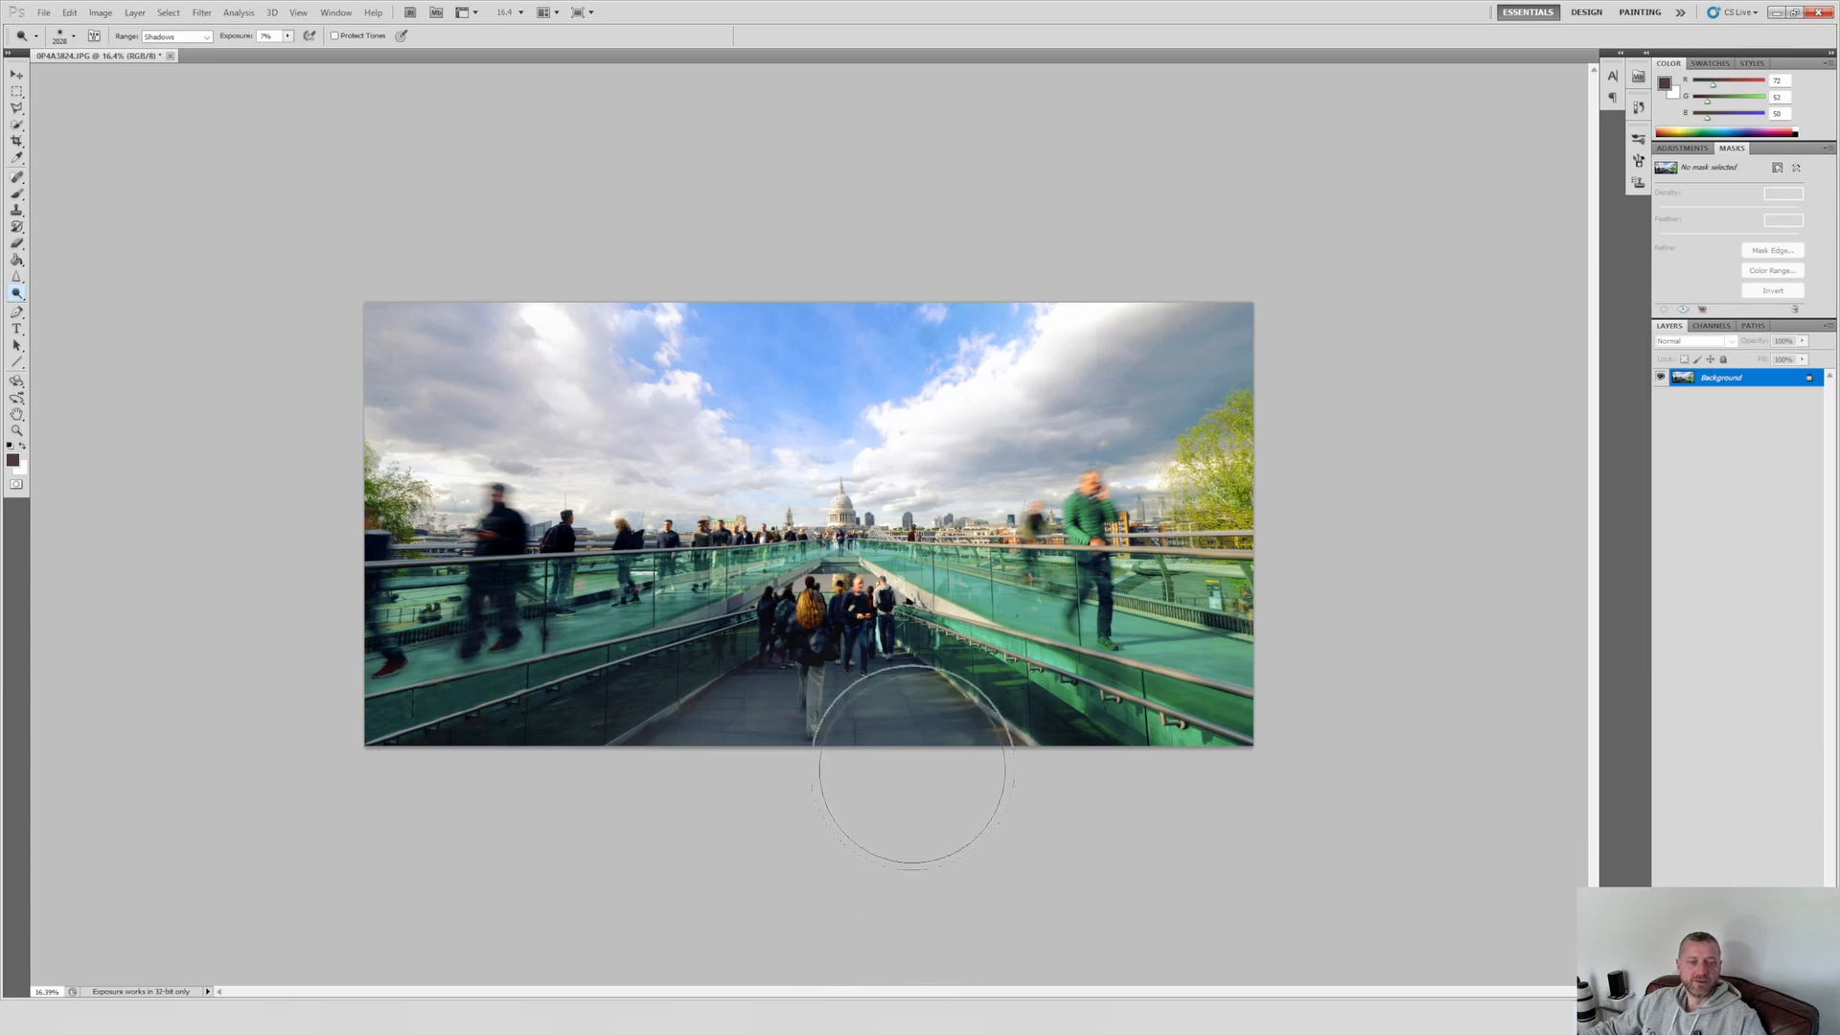
pyautogui.scroll(3, 911, 767)
pyautogui.scroll(-1, 912, 768)
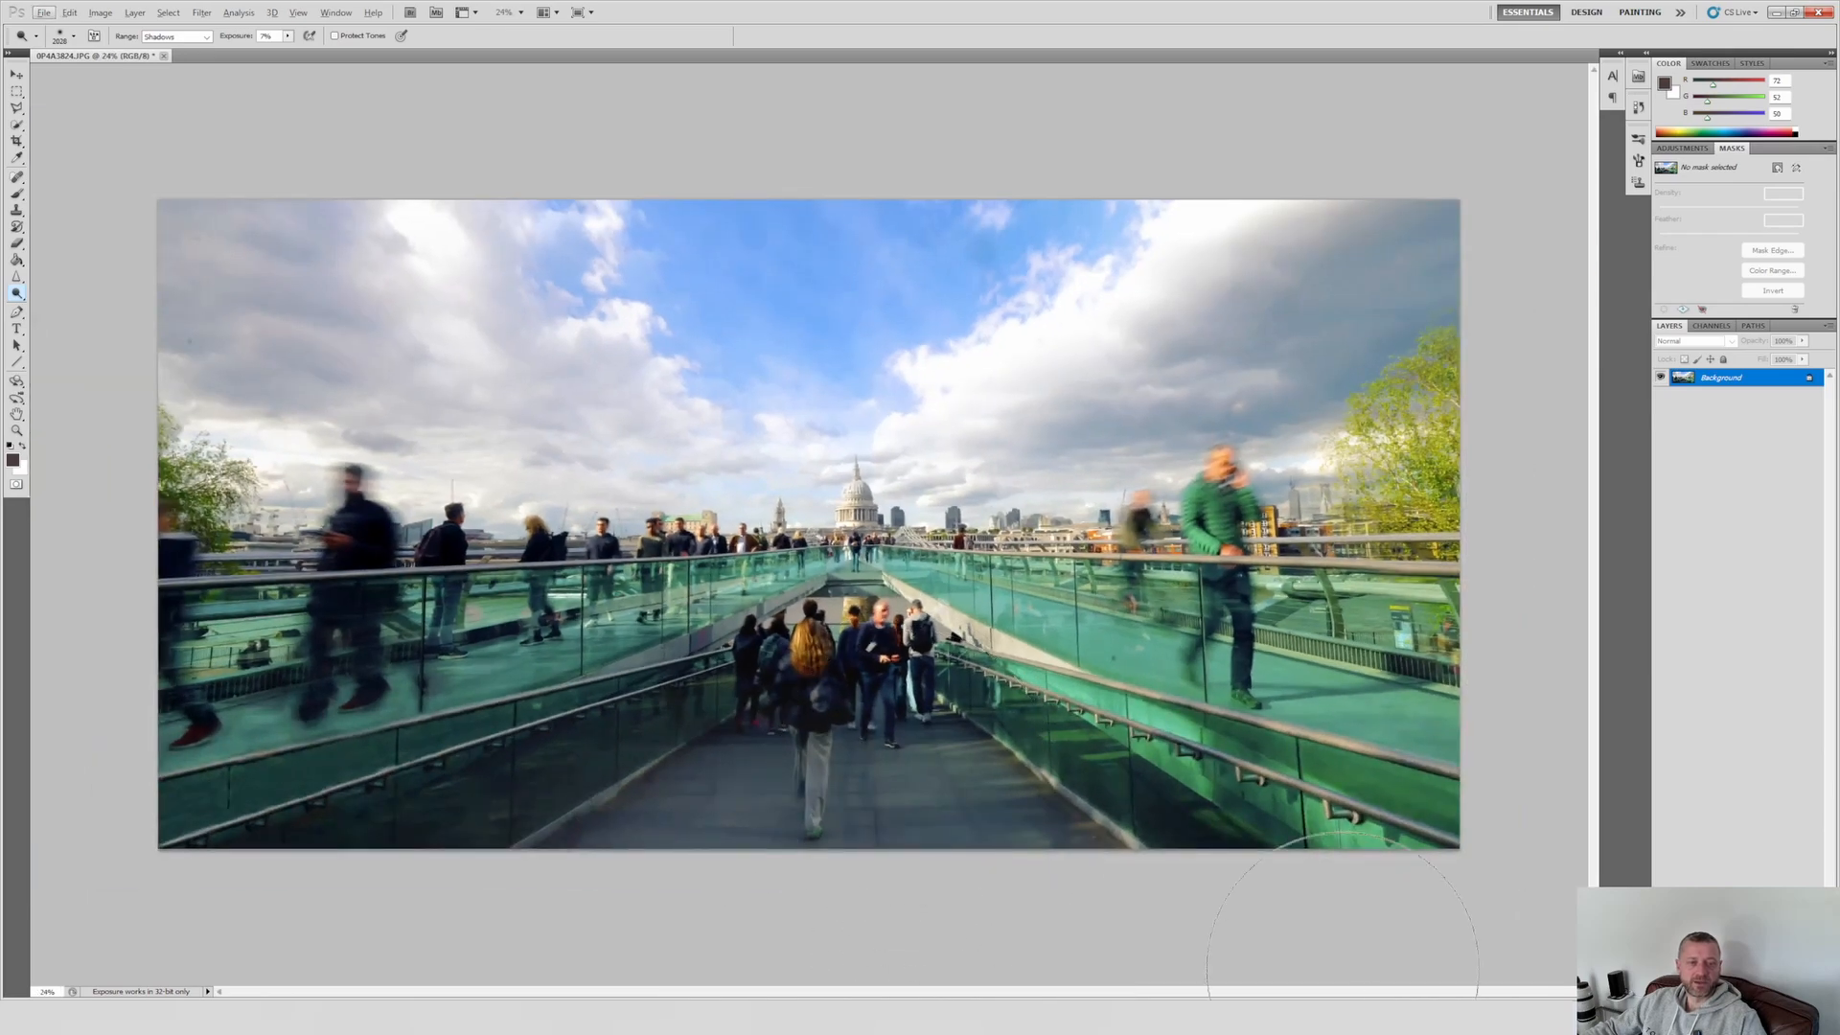